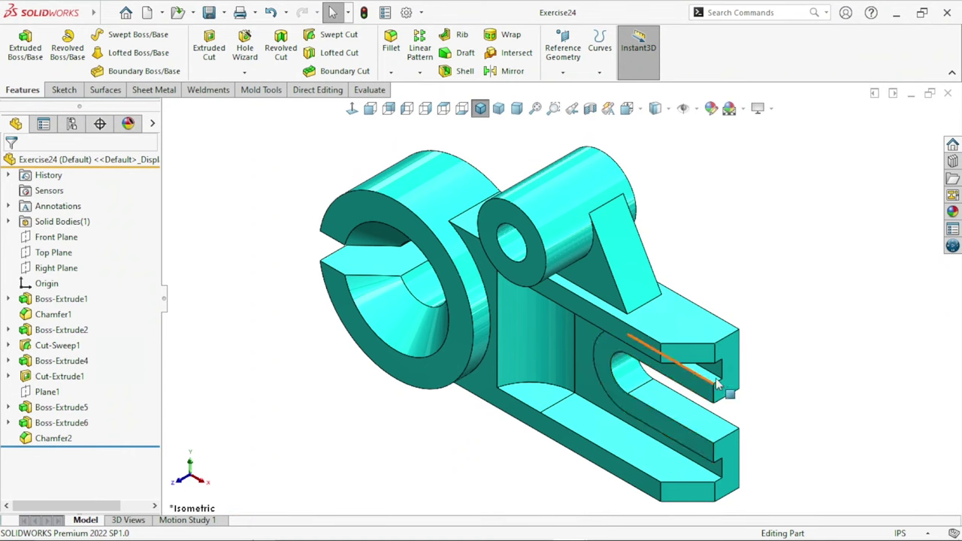
- Orbit and zoom the finished slotted arm model to inspect the boss, slot and swept channel
{"action": "middle_click_drag", "start_coordinate": [638, 160], "coordinate": [574, 321]}
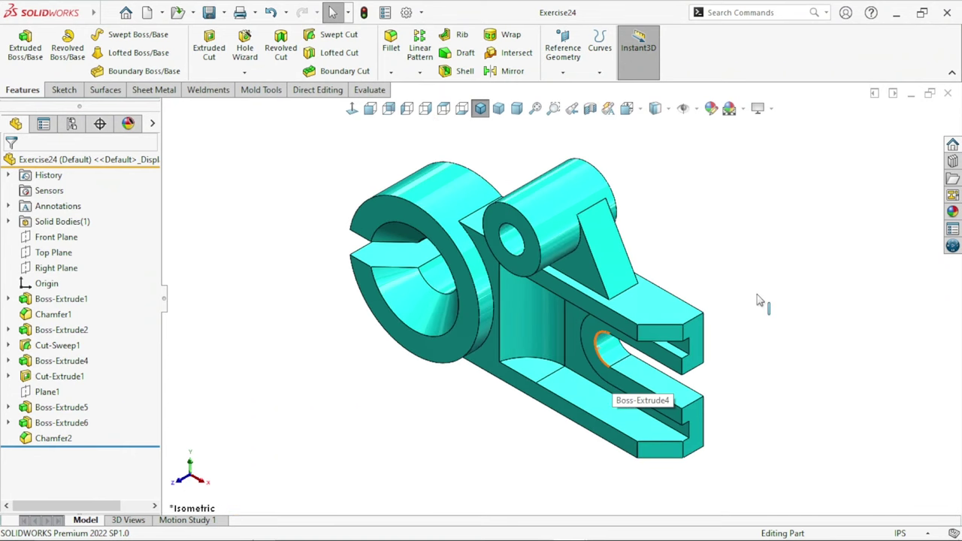
{"action": "mouse_move", "coordinate": [740, 327]}
{"action": "middle_mouse_down"}
{"action": "mouse_move", "coordinate": [765, 284]}
{"action": "mouse_move", "coordinate": [734, 328]}
{"action": "middle_mouse_up"}
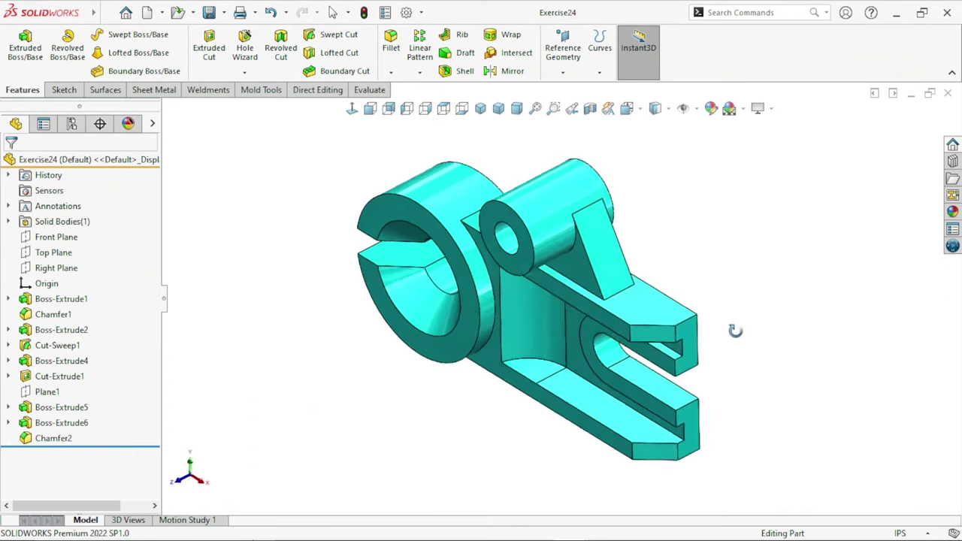
{"action": "scroll", "coordinate": [674, 342], "scroll_direction": "up", "scroll_amount": 5}
{"action": "scroll", "coordinate": [587, 308], "scroll_direction": "down", "scroll_amount": 4}
{"action": "scroll", "coordinate": [559, 329], "scroll_direction": "down", "scroll_amount": 2}
{"action": "middle_click_drag", "start_coordinate": [559, 330], "coordinate": [430, 301]}
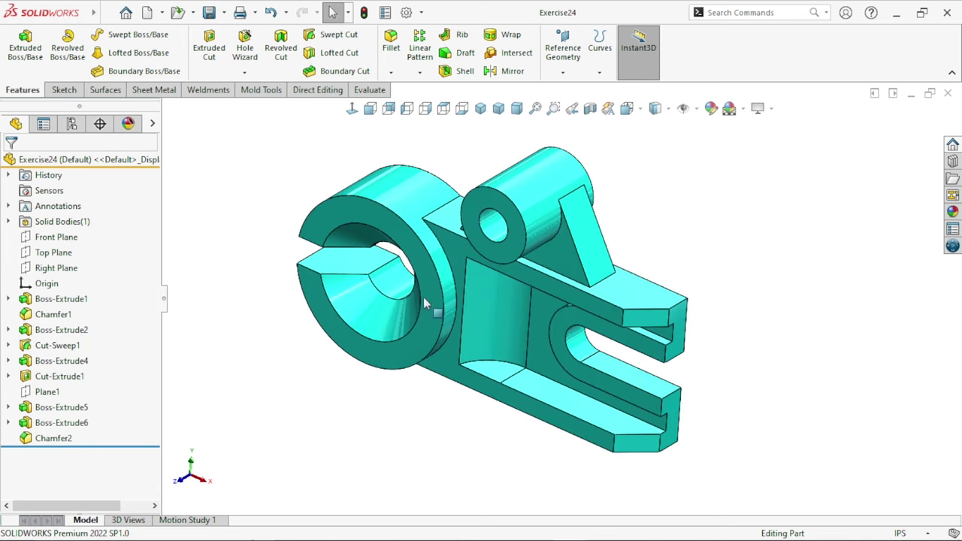
{"action": "middle_click_drag", "start_coordinate": [709, 258], "coordinate": [682, 359]}
{"action": "scroll", "coordinate": [531, 310], "scroll_direction": "up", "scroll_amount": 2}
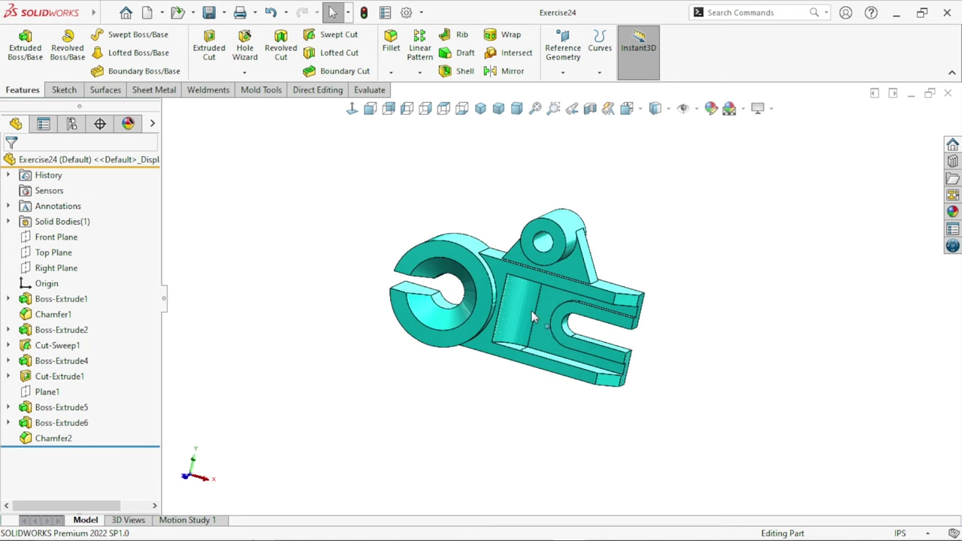
{"action": "middle_click_drag", "start_coordinate": [774, 367], "coordinate": [724, 374]}
{"action": "scroll", "coordinate": [677, 346], "scroll_direction": "up", "scroll_amount": 2}
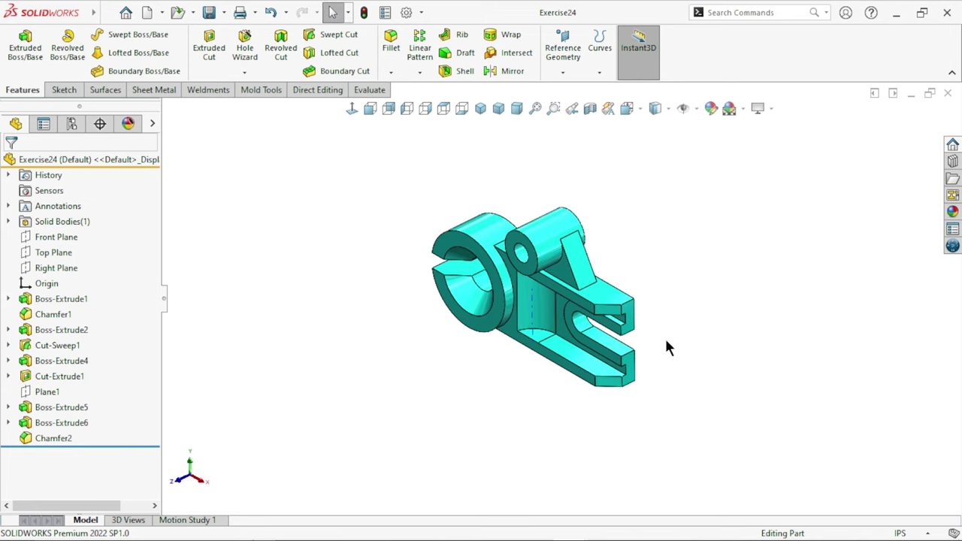
{"action": "scroll", "coordinate": [547, 288], "scroll_direction": "down", "scroll_amount": 3}
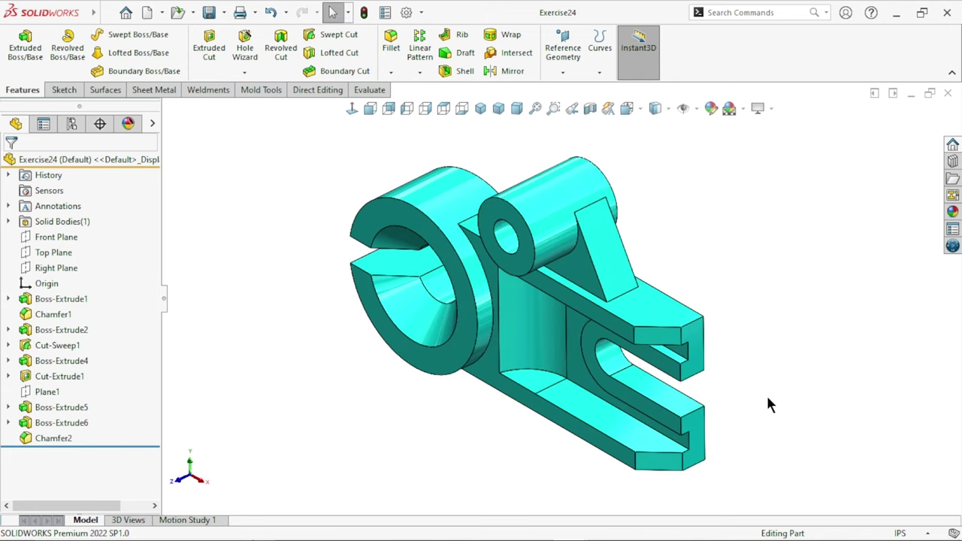
{"action": "mouse_move", "coordinate": [760, 397]}
{"action": "middle_mouse_down"}
{"action": "mouse_move", "coordinate": [707, 362]}
{"action": "mouse_move", "coordinate": [567, 331]}
{"action": "middle_mouse_up"}
{"action": "scroll", "coordinate": [568, 331], "scroll_direction": "down", "scroll_amount": 2}
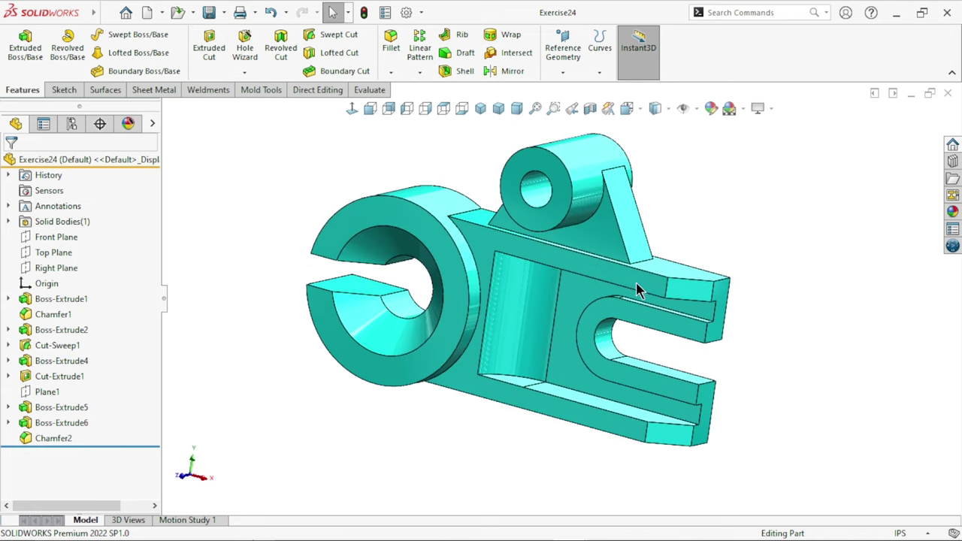
{"action": "middle_click_drag", "start_coordinate": [805, 325], "coordinate": [722, 325]}
{"action": "scroll", "coordinate": [645, 325], "scroll_direction": "up", "scroll_amount": 2}
{"action": "scroll", "coordinate": [563, 299], "scroll_direction": "down", "scroll_amount": 2}
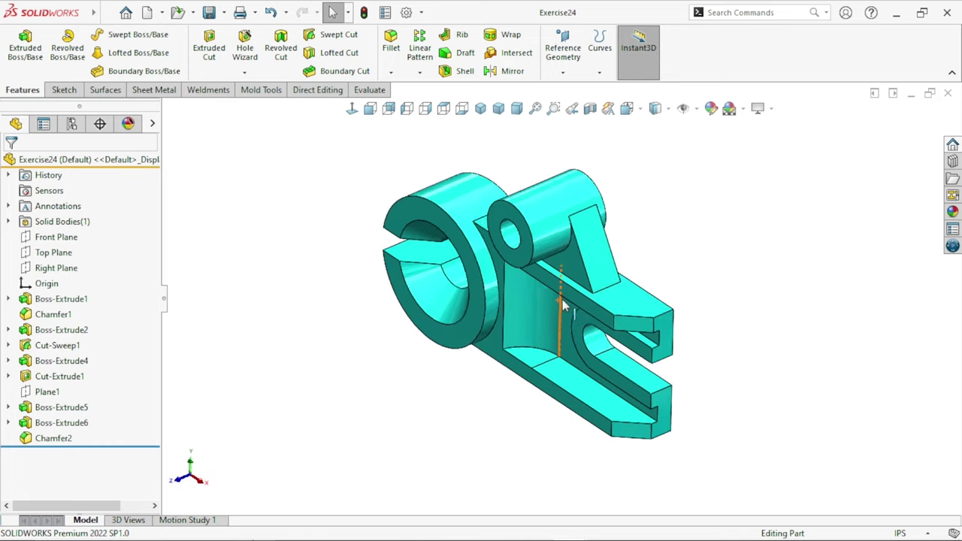
{"action": "scroll", "coordinate": [562, 299], "scroll_direction": "down", "scroll_amount": 1}
{"action": "middle_click_drag", "start_coordinate": [782, 341], "coordinate": [718, 370]}
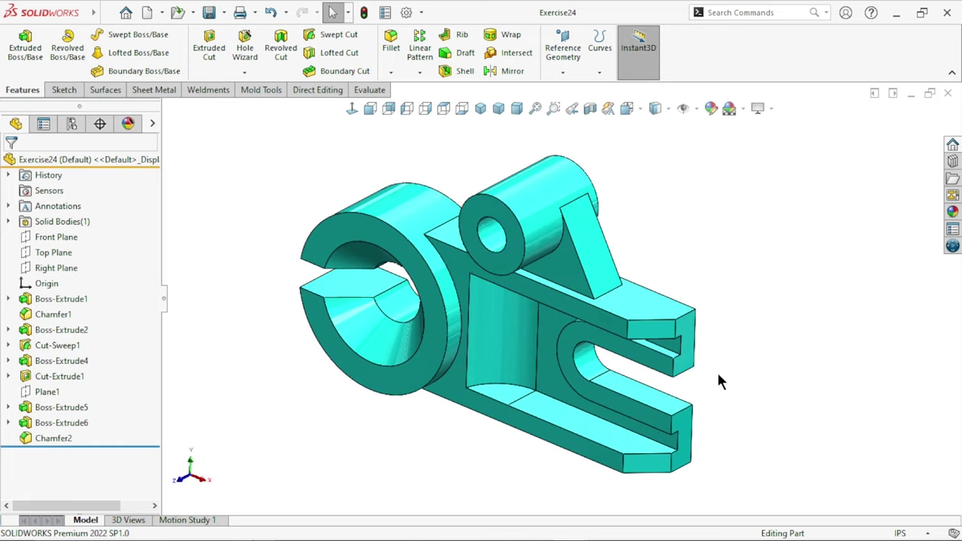
{"action": "scroll", "coordinate": [549, 338], "scroll_direction": "up", "scroll_amount": 2}
{"action": "scroll", "coordinate": [549, 338], "scroll_direction": "down", "scroll_amount": 2}
{"action": "scroll", "coordinate": [558, 279], "scroll_direction": "down", "scroll_amount": 2}
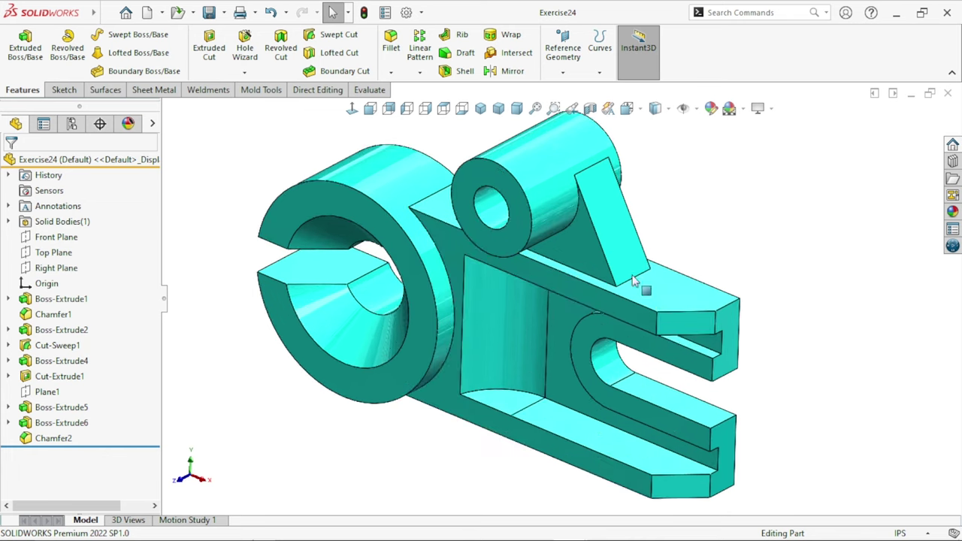
{"action": "scroll", "coordinate": [724, 334], "scroll_direction": "up", "scroll_amount": 2}
{"action": "scroll", "coordinate": [561, 292], "scroll_direction": "down", "scroll_amount": 1}
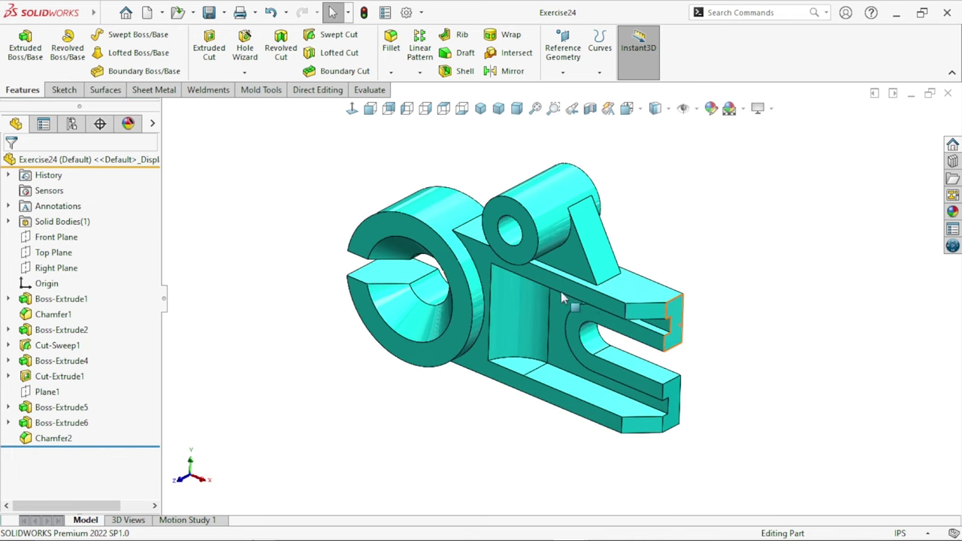
{"action": "scroll", "coordinate": [523, 278], "scroll_direction": "down", "scroll_amount": 1}
{"action": "key", "text": "f"}
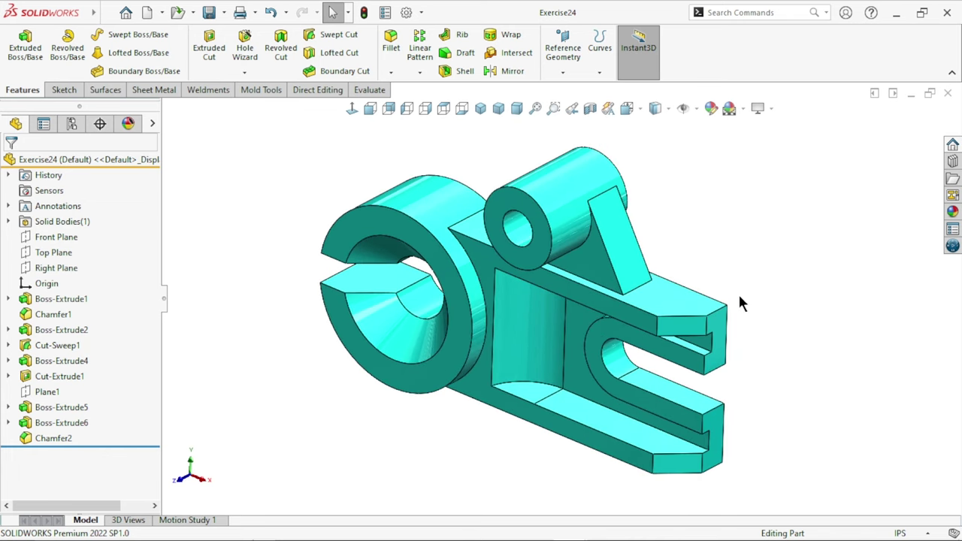
- Scroll through the Exercise24 PDF in Edge to read its dimensions and title block
{"action": "left_click", "coordinate": [896, 12]}
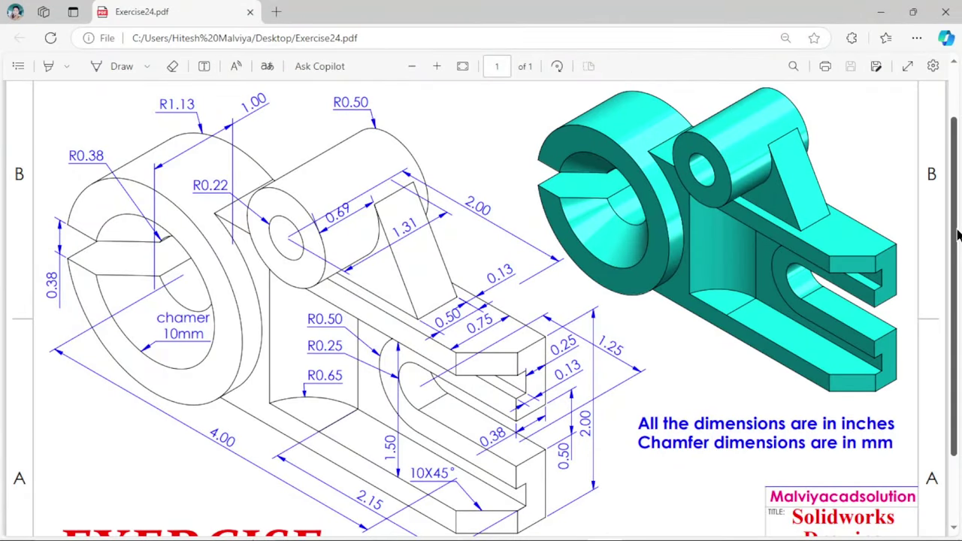
{"action": "mouse_move", "coordinate": [959, 235]}
{"action": "left_mouse_down"}
{"action": "mouse_move", "coordinate": [956, 307]}
{"action": "mouse_move", "coordinate": [956, 249]}
{"action": "left_mouse_up"}
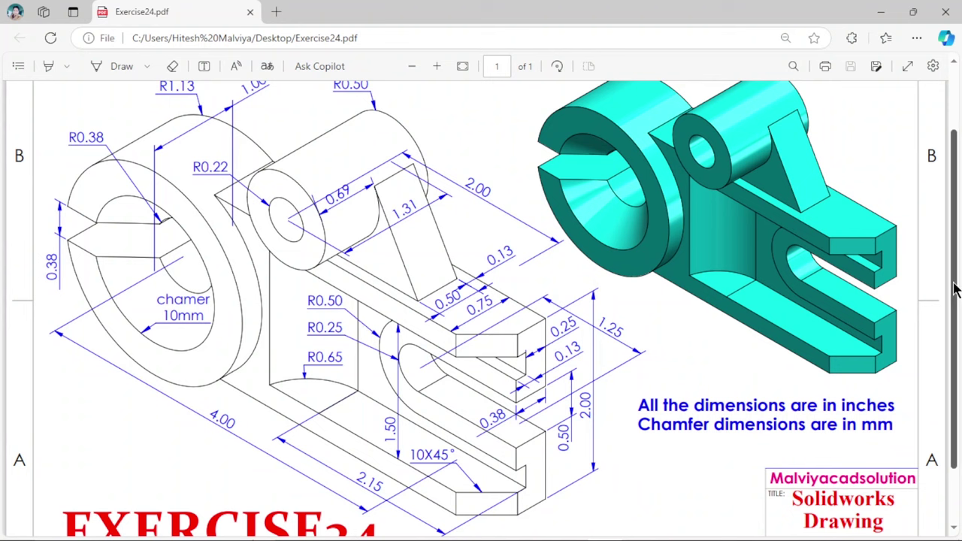
{"action": "left_click_drag", "start_coordinate": [958, 291], "coordinate": [958, 252]}
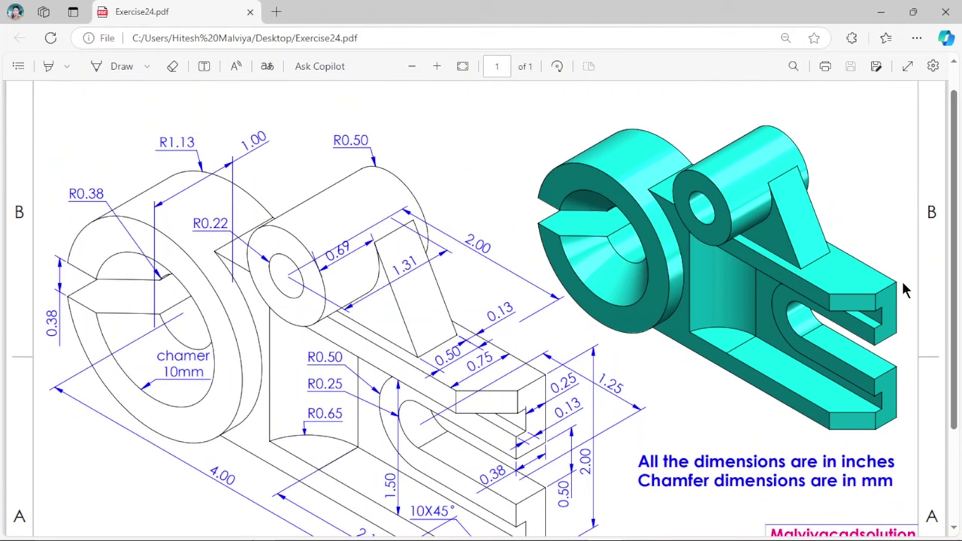
{"action": "scroll", "coordinate": [642, 387], "scroll_direction": "down", "scroll_amount": 1}
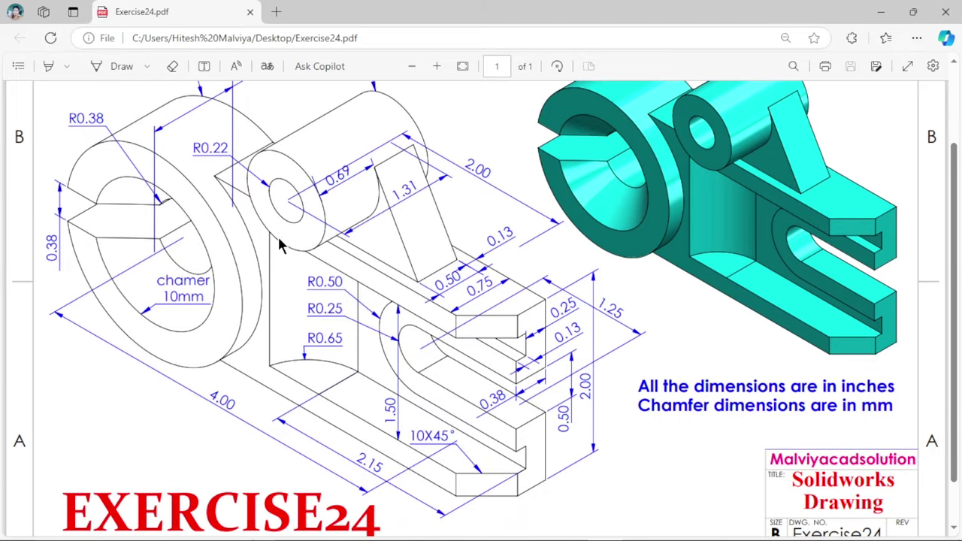
{"action": "scroll", "coordinate": [445, 408], "scroll_direction": "down", "scroll_amount": 1}
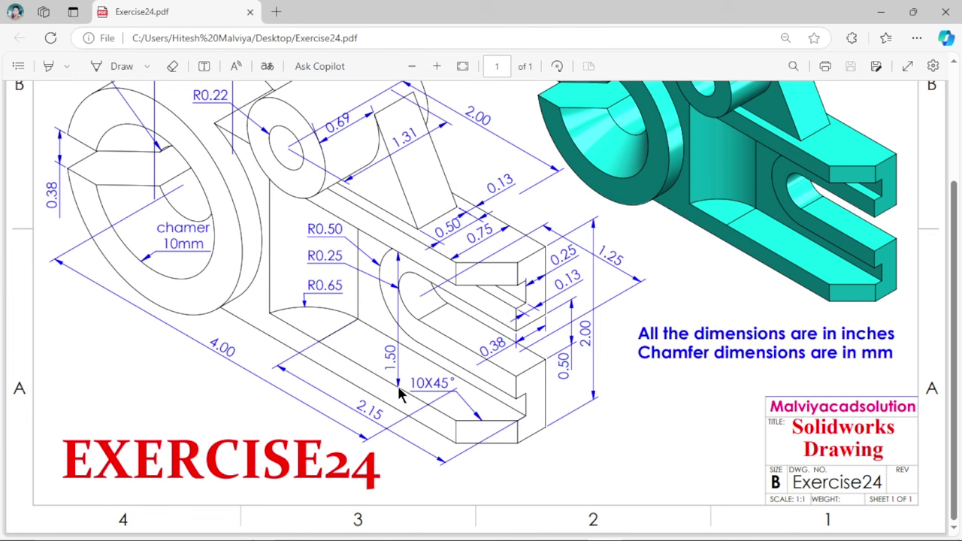
{"action": "scroll", "coordinate": [432, 352], "scroll_direction": "up", "scroll_amount": 3}
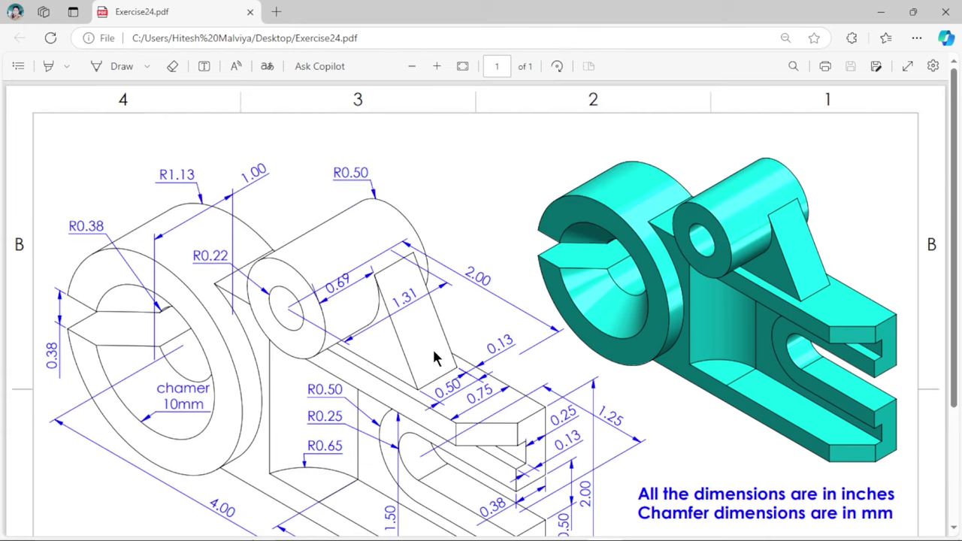
{"action": "scroll", "coordinate": [435, 357], "scroll_direction": "down", "scroll_amount": 1}
{"action": "scroll", "coordinate": [434, 353], "scroll_direction": "down", "scroll_amount": 1}
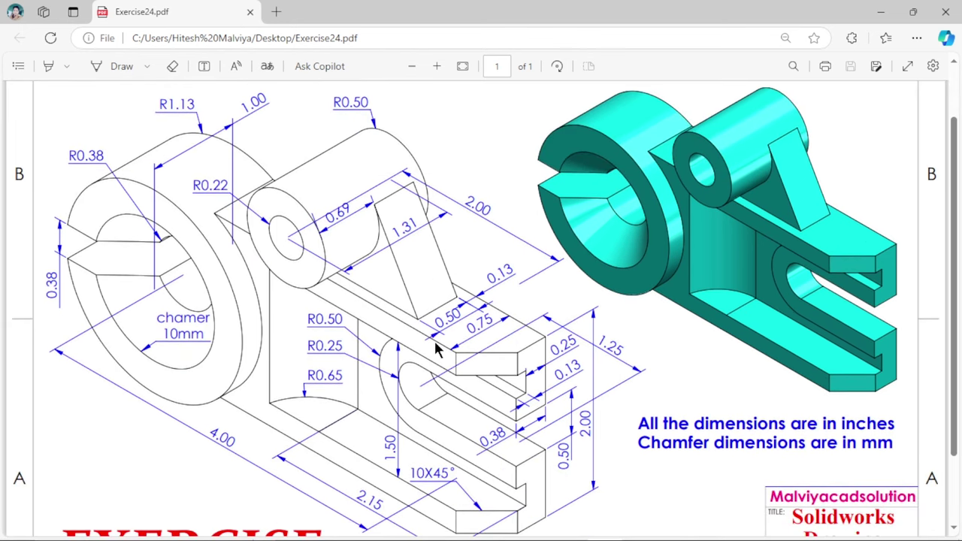
{"action": "scroll", "coordinate": [421, 334], "scroll_direction": "down", "scroll_amount": 2}
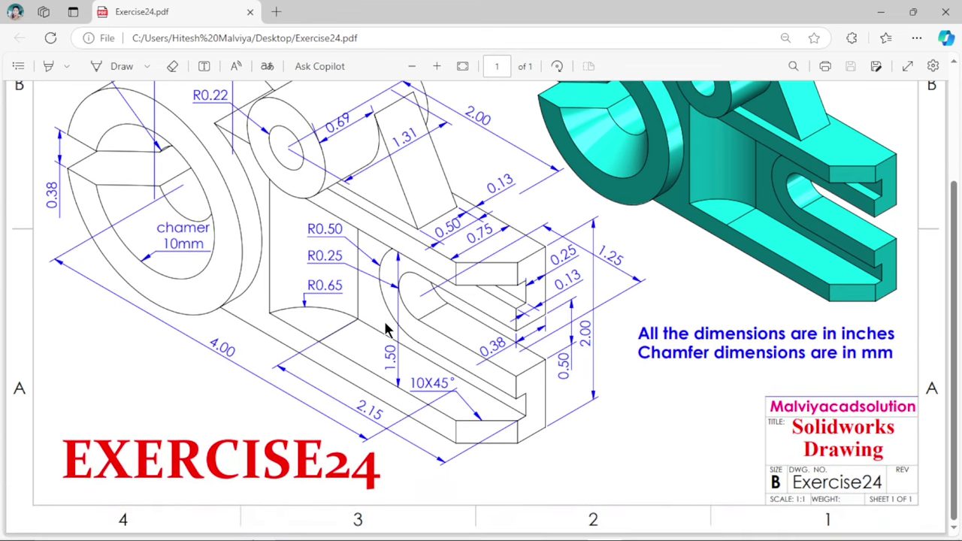
{"action": "scroll", "coordinate": [385, 329], "scroll_direction": "up", "scroll_amount": 3}
{"action": "scroll", "coordinate": [399, 286], "scroll_direction": "down", "scroll_amount": 1}
{"action": "scroll", "coordinate": [485, 278], "scroll_direction": "down", "scroll_amount": 1}
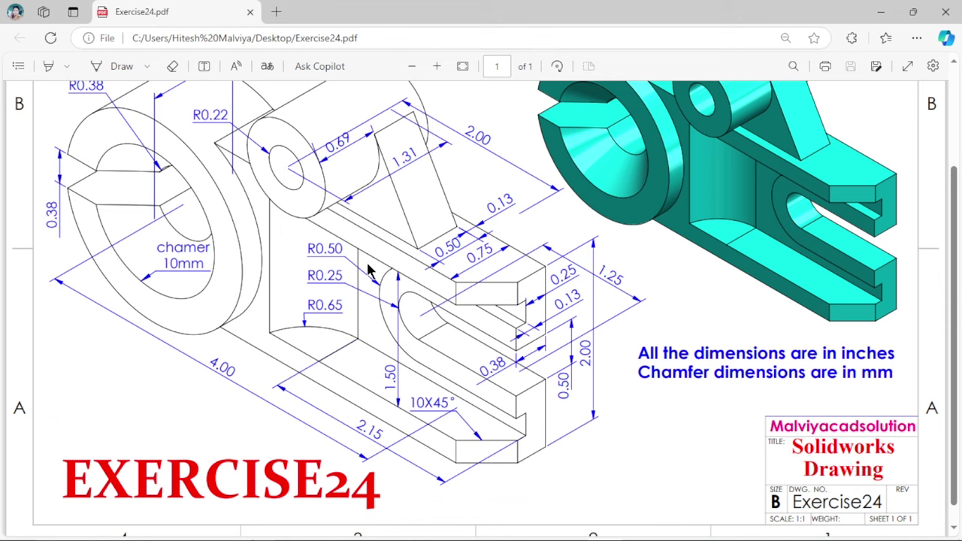
{"action": "scroll", "coordinate": [299, 288], "scroll_direction": "up", "scroll_amount": 1}
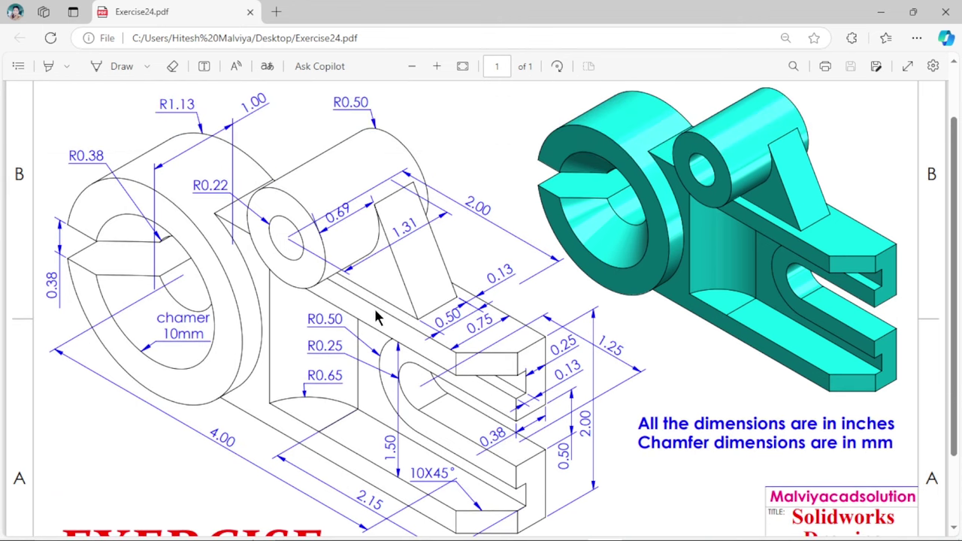
{"action": "scroll", "coordinate": [623, 289], "scroll_direction": "up", "scroll_amount": 1}
{"action": "scroll", "coordinate": [472, 353], "scroll_direction": "down", "scroll_amount": 2}
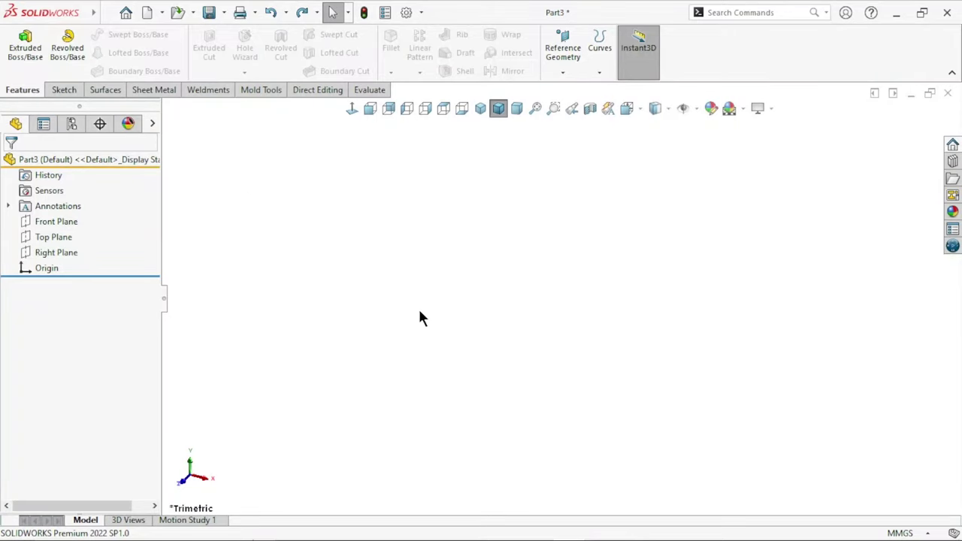
- Switch the part's unit system from MMGS to IPS (inch, pound, second)
{"action": "left_click", "coordinate": [910, 533]}
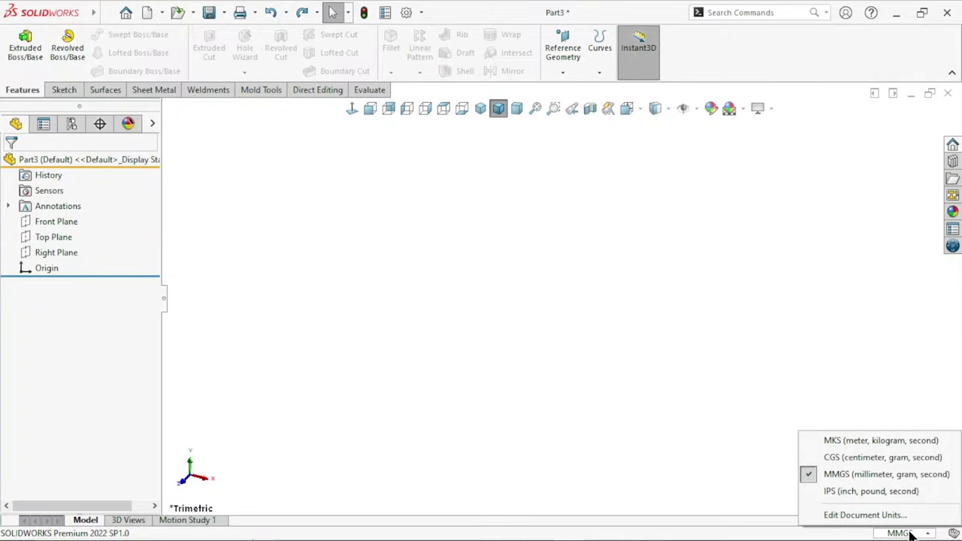
{"action": "left_click", "coordinate": [848, 492]}
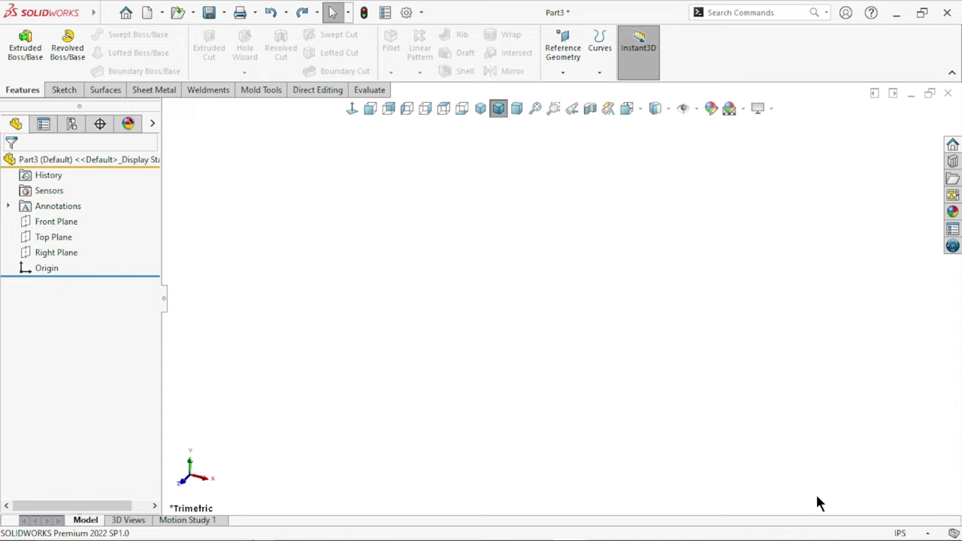
- On the Front Plane, sketch an outer circle and a smaller inner circle, both centred on the origin
{"action": "left_click", "coordinate": [64, 221]}
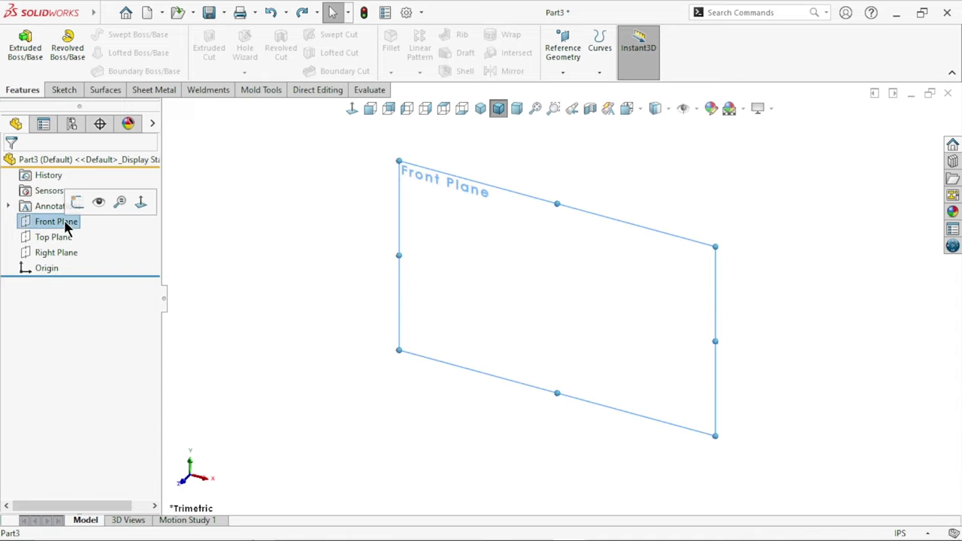
{"action": "left_click", "coordinate": [77, 209]}
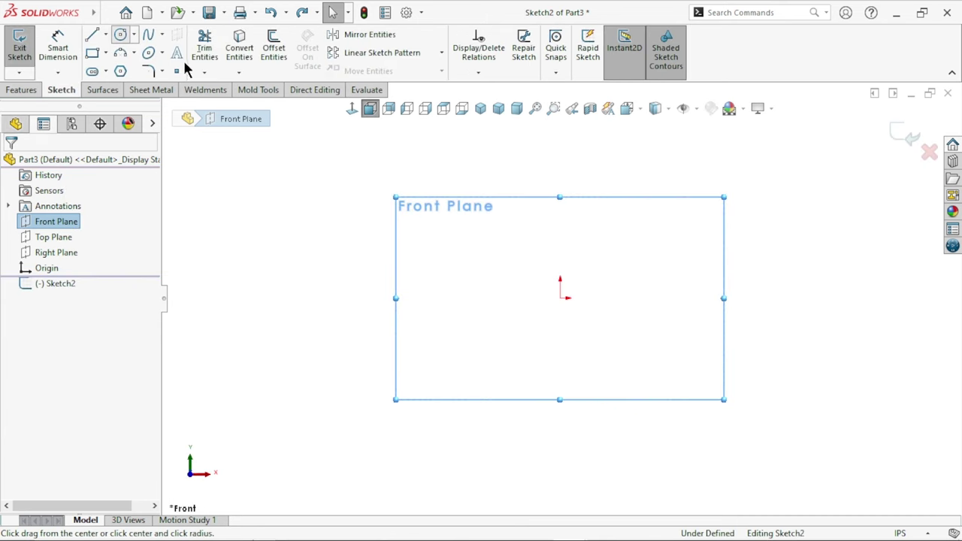
{"action": "left_click", "coordinate": [120, 35]}
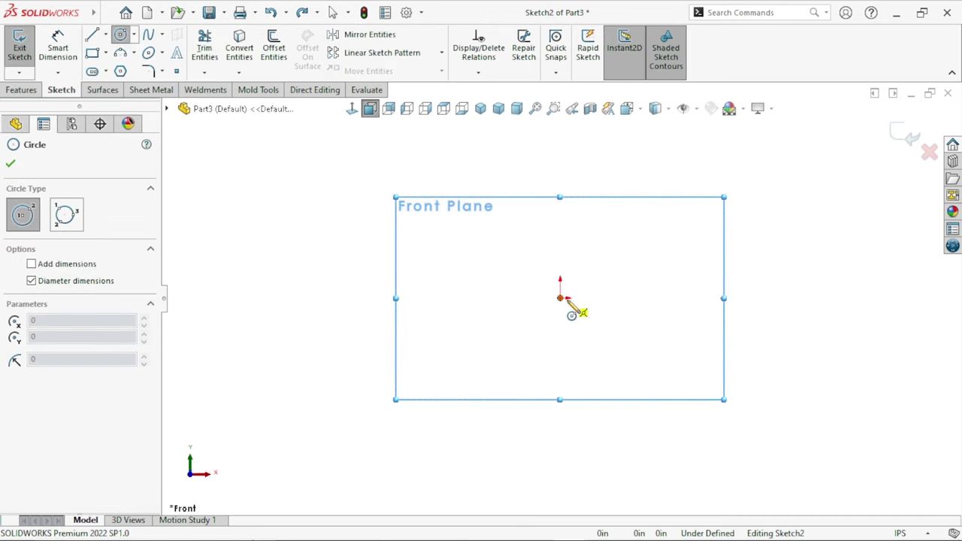
{"action": "left_click", "coordinate": [560, 299]}
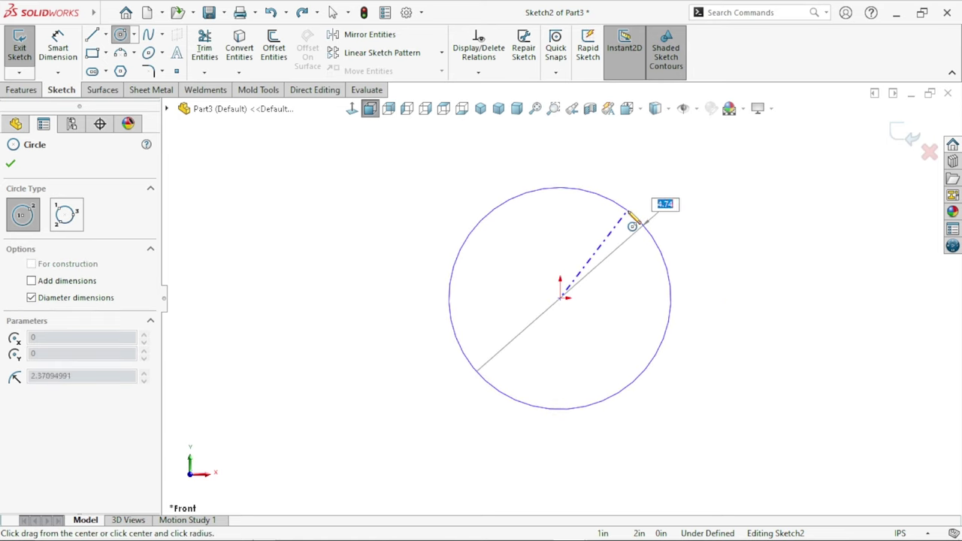
{"action": "left_click", "coordinate": [638, 221]}
{"action": "left_click", "coordinate": [560, 298]}
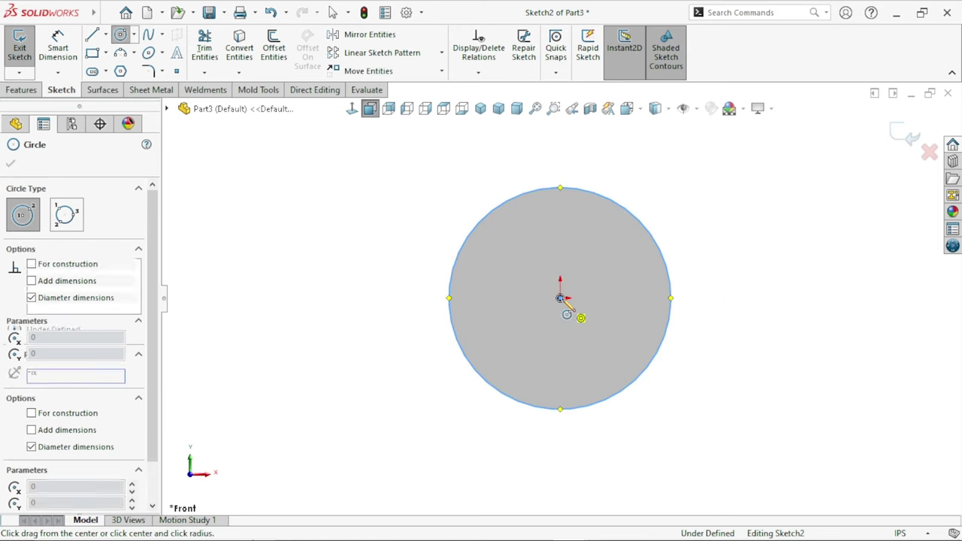
{"action": "left_click", "coordinate": [602, 266]}
{"action": "left_click", "coordinate": [62, 51]}
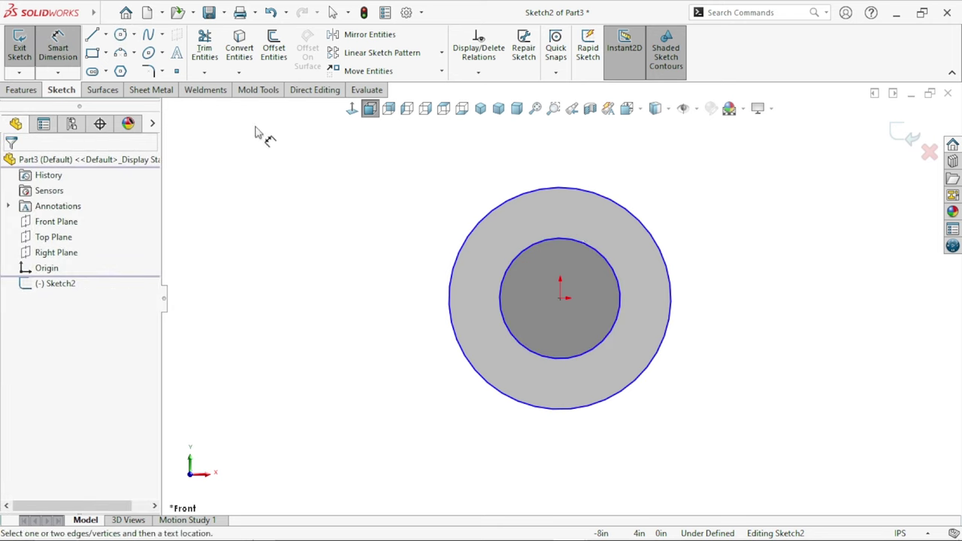
- Dimension the outer circle to Ø2.25 and the inner circle to Ø0.75
{"action": "left_click", "coordinate": [670, 294]}
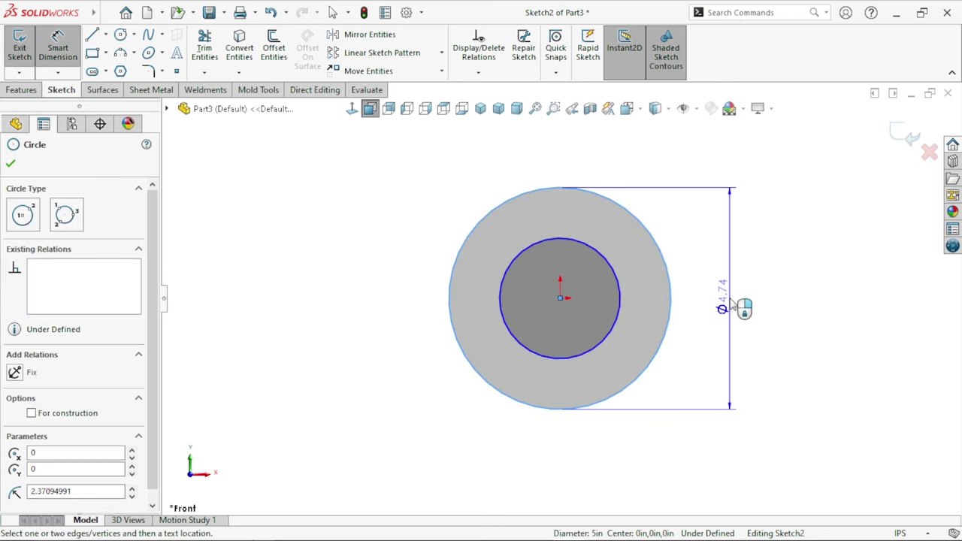
{"action": "left_click", "coordinate": [733, 303]}
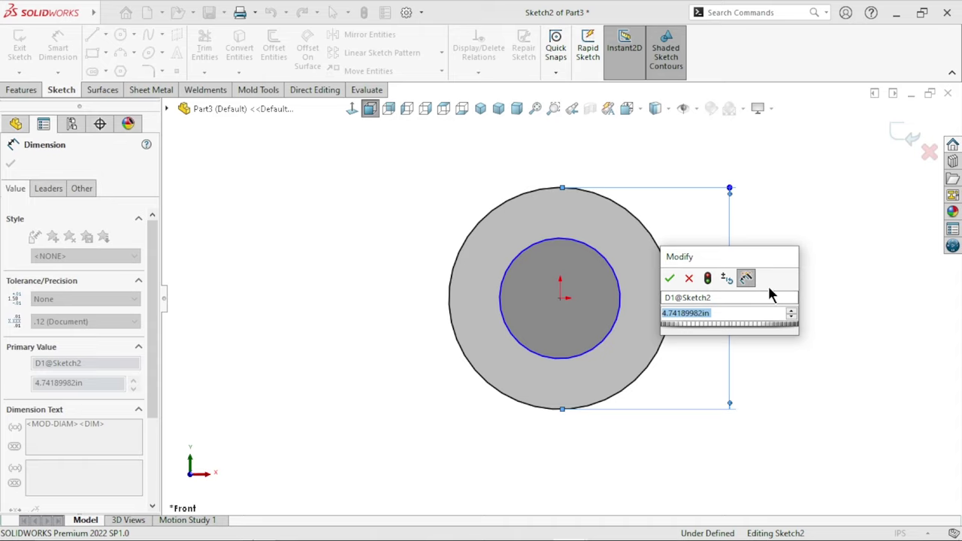
{"action": "type", "text": "2."}
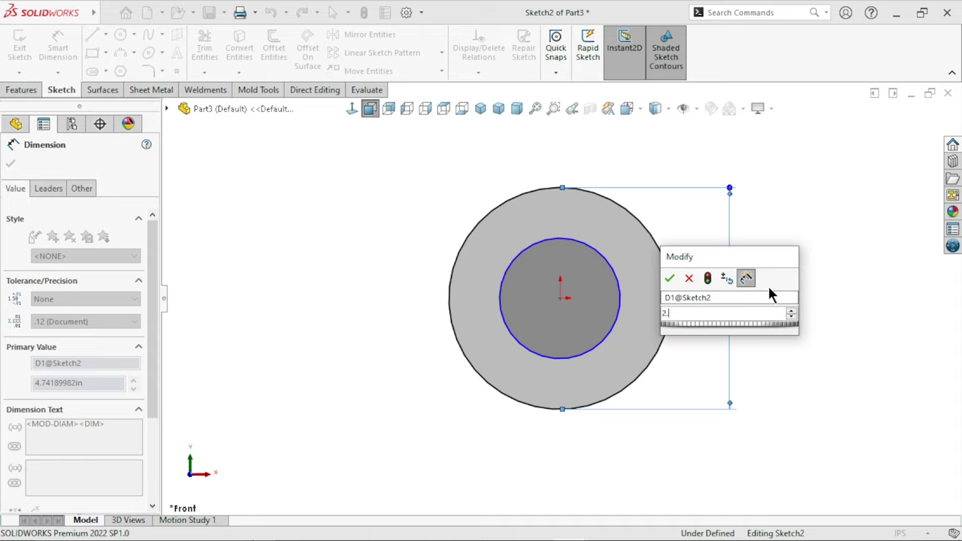
{"action": "type", "text": "25"}
{"action": "key", "text": "Return"}
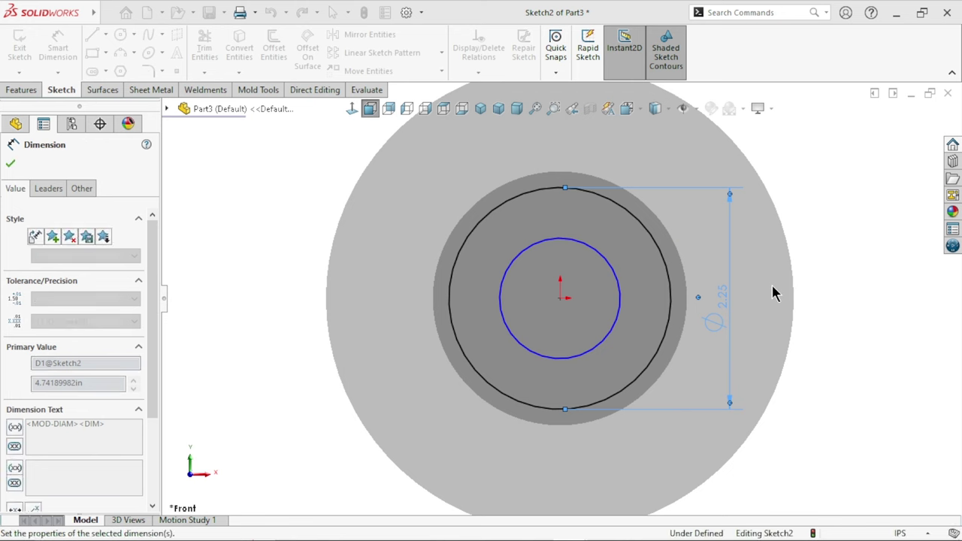
{"action": "left_click", "coordinate": [623, 301]}
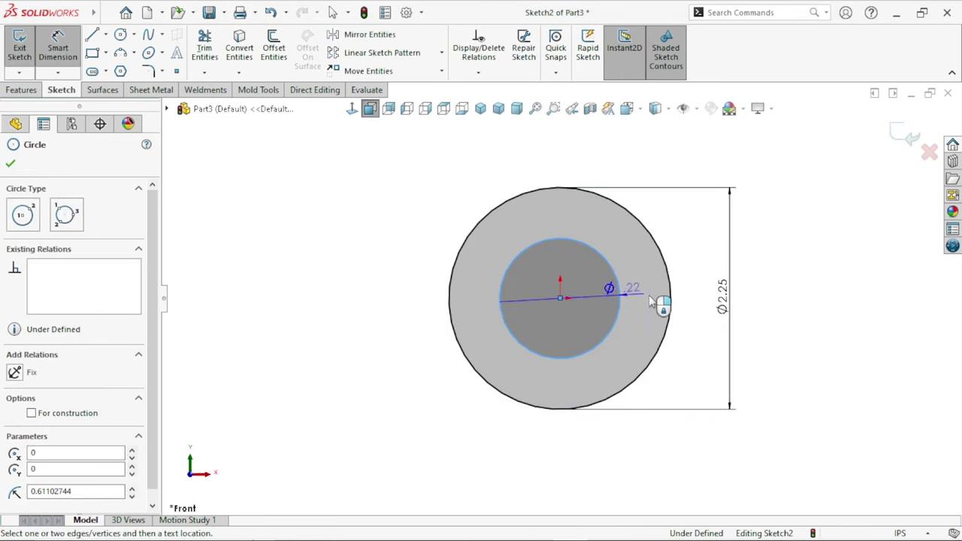
{"action": "left_click", "coordinate": [651, 300]}
{"action": "left_click", "coordinate": [649, 296]}
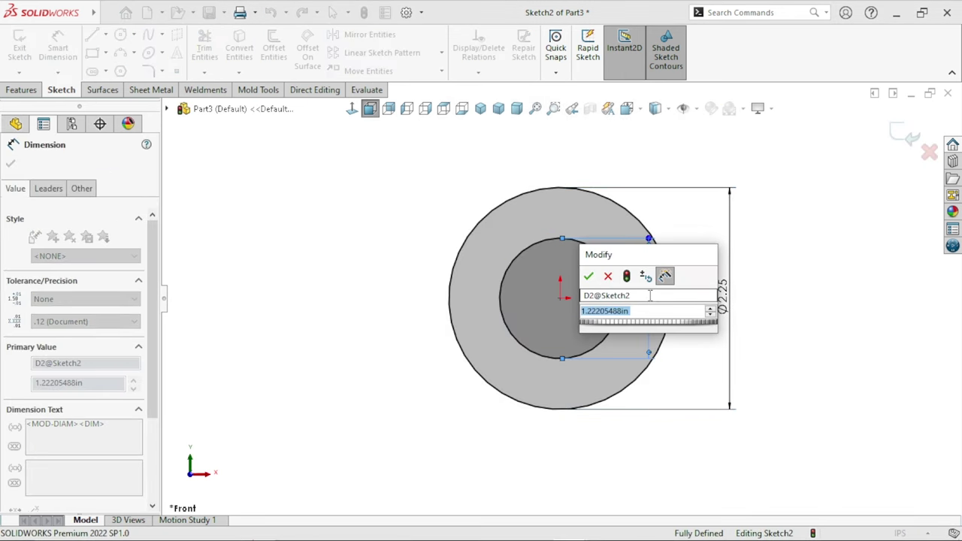
{"action": "type", "text": "0.75"}
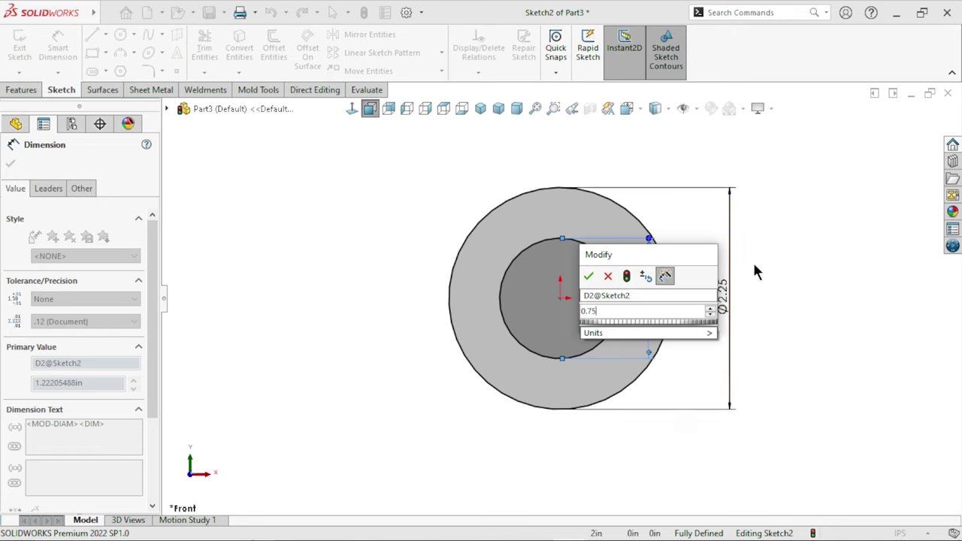
{"action": "key", "text": "Return"}
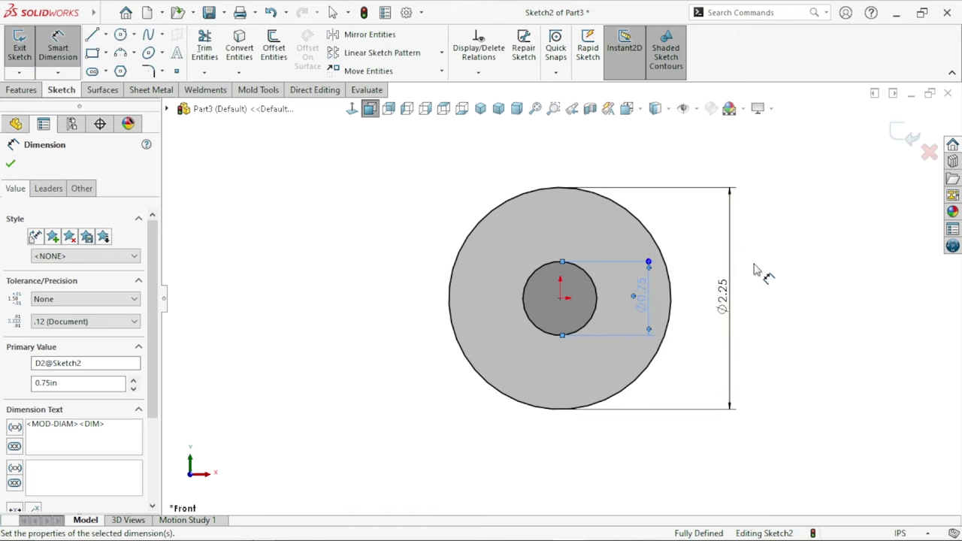
{"action": "left_click", "coordinate": [769, 318]}
{"action": "key", "text": "f"}
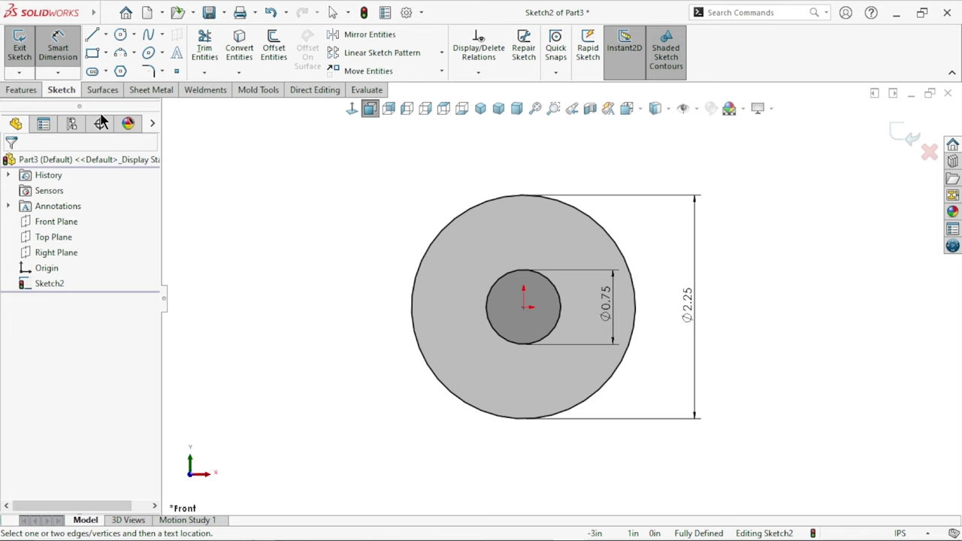
{"action": "left_click", "coordinate": [108, 36]}
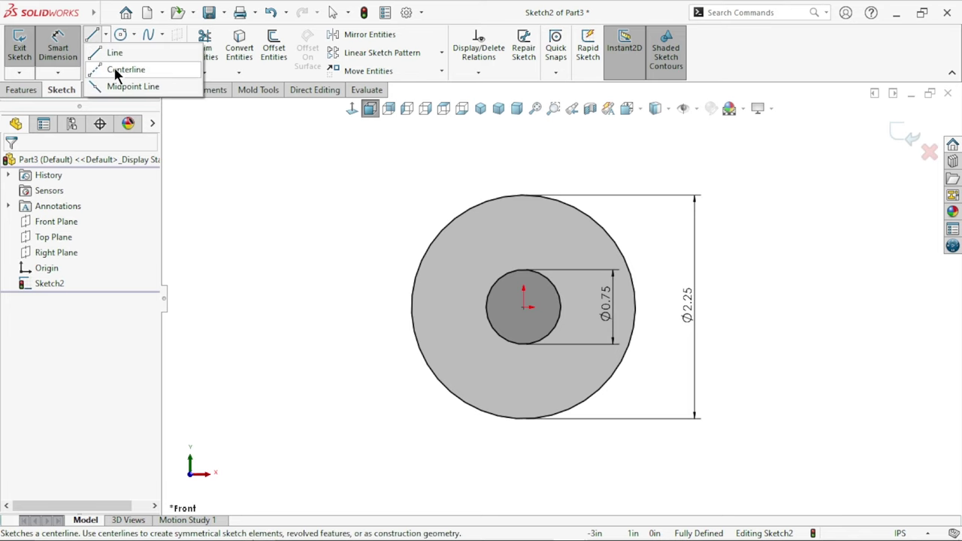
- Draw a horizontal centerline from the ring's left edge to the circle centre
{"action": "left_click", "coordinate": [124, 68]}
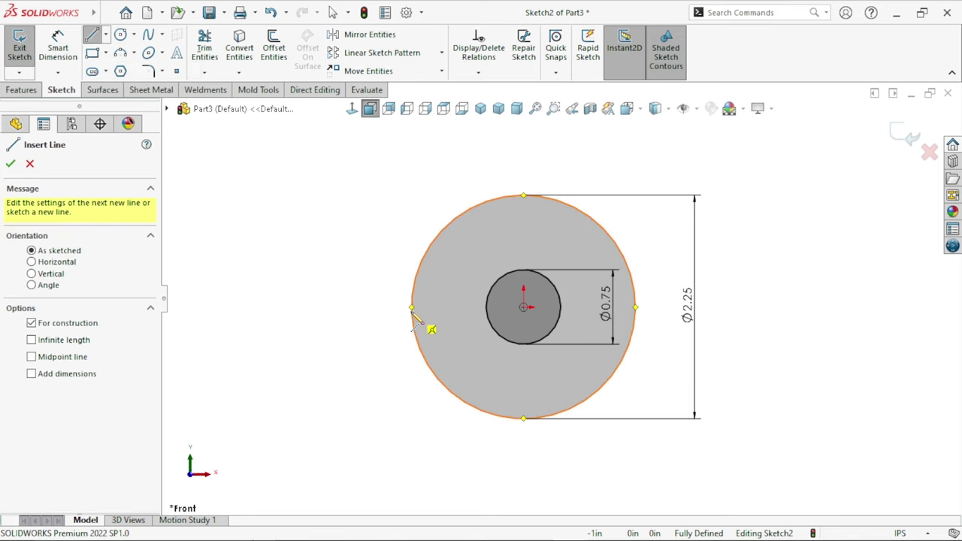
{"action": "left_click", "coordinate": [411, 308]}
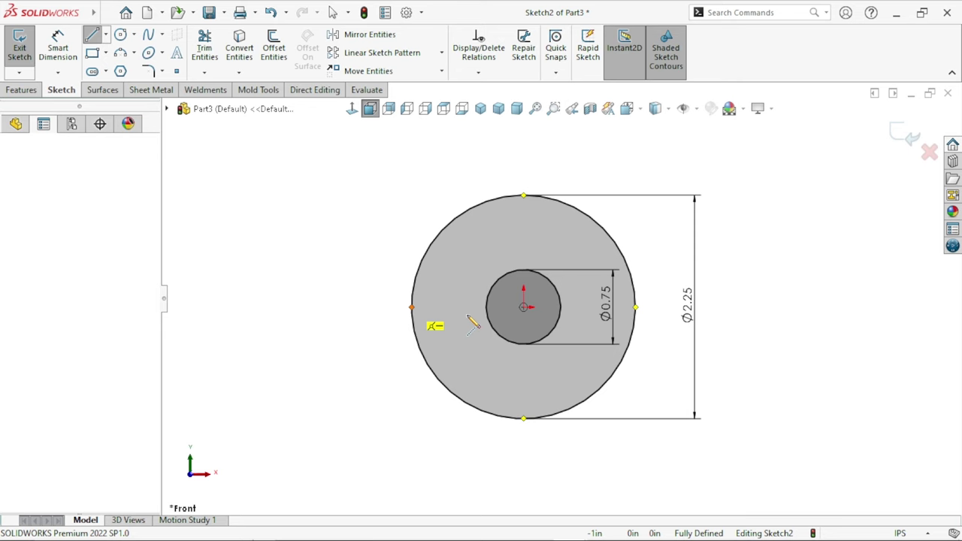
{"action": "left_click", "coordinate": [524, 308]}
{"action": "right_click", "coordinate": [294, 317]}
{"action": "left_click", "coordinate": [316, 323]}
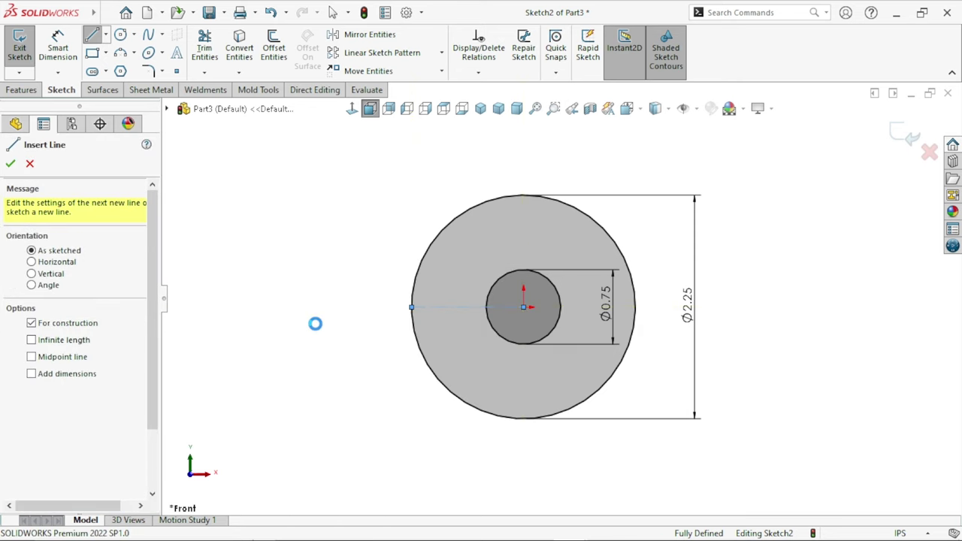
- Draw a corner rectangle across the centerline, from left of the ring into the inner circle
{"action": "left_click", "coordinate": [92, 52]}
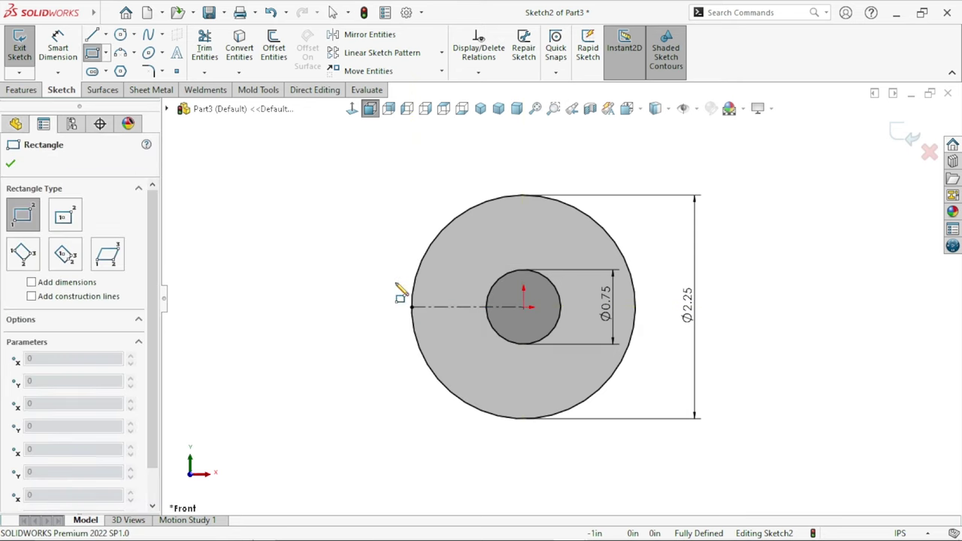
{"action": "left_click", "coordinate": [396, 283]}
{"action": "left_click", "coordinate": [450, 322]}
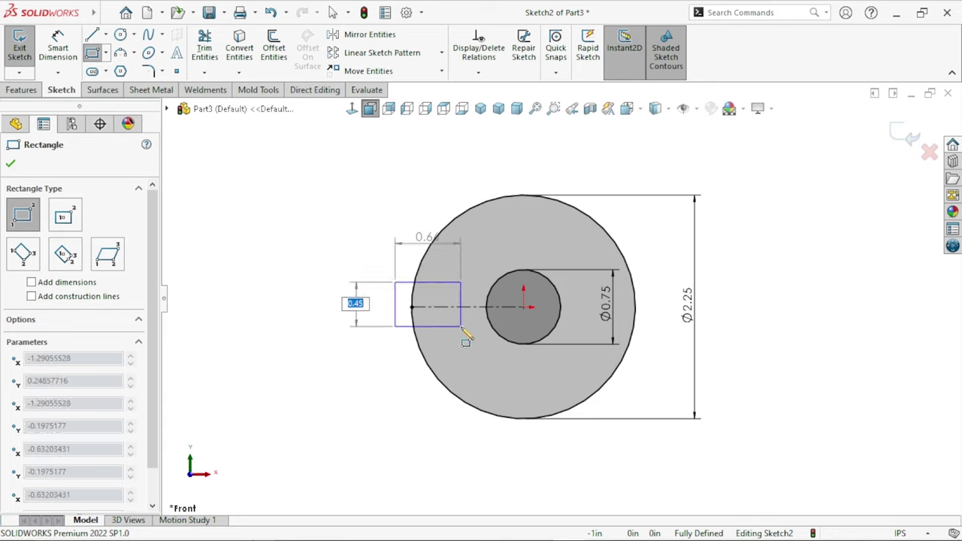
{"action": "left_click", "coordinate": [502, 329]}
{"action": "right_click", "coordinate": [305, 350]}
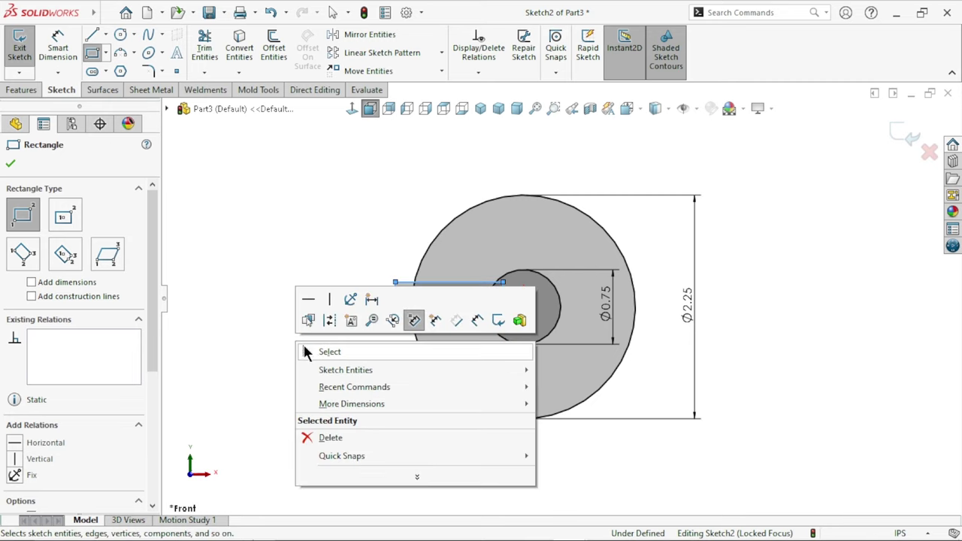
{"action": "left_click", "coordinate": [307, 350]}
{"action": "left_click", "coordinate": [308, 358]}
- Dimension the rectangle's left edge to a height of 0.38
{"action": "left_click", "coordinate": [58, 47]}
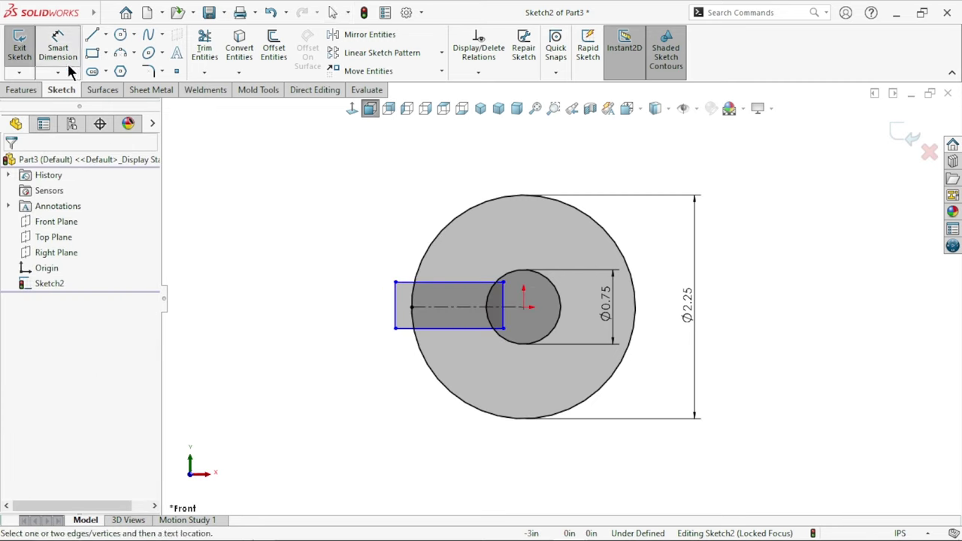
{"action": "left_click", "coordinate": [402, 322]}
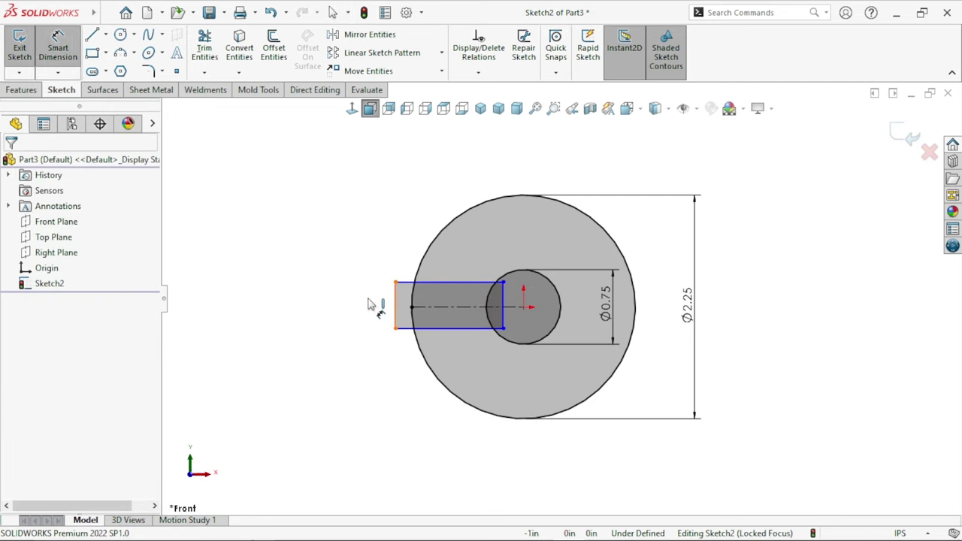
{"action": "left_click", "coordinate": [363, 260]}
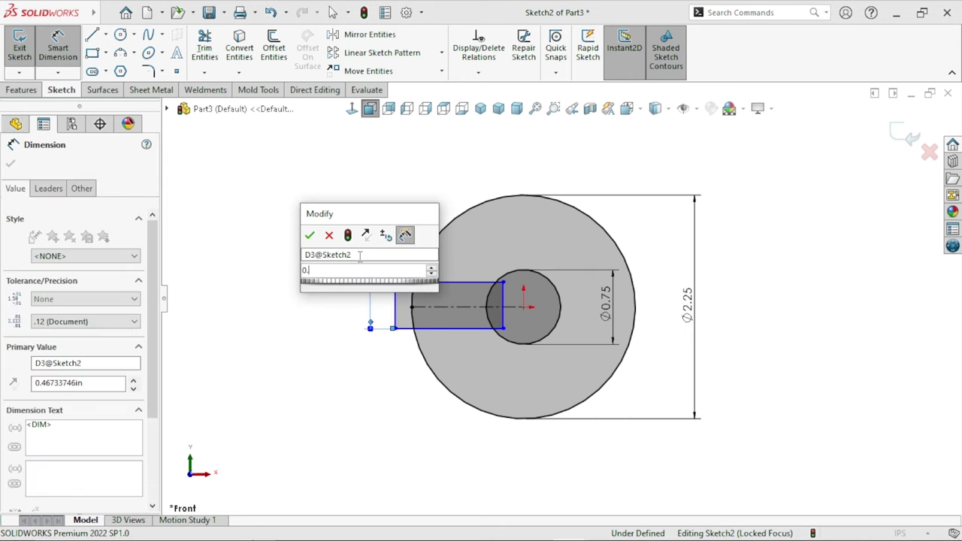
{"action": "type", "text": "0.38"}
{"action": "key", "text": "Return"}
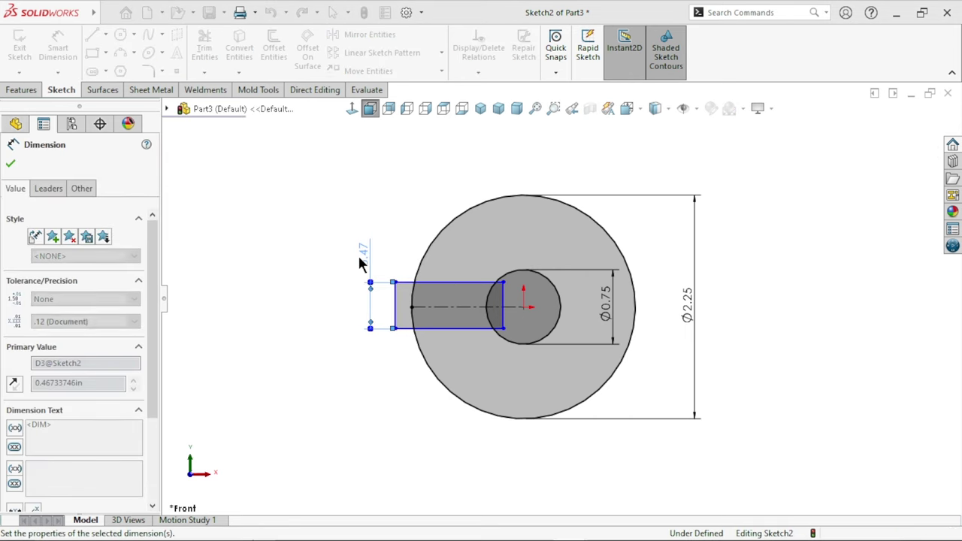
{"action": "left_click", "coordinate": [354, 366]}
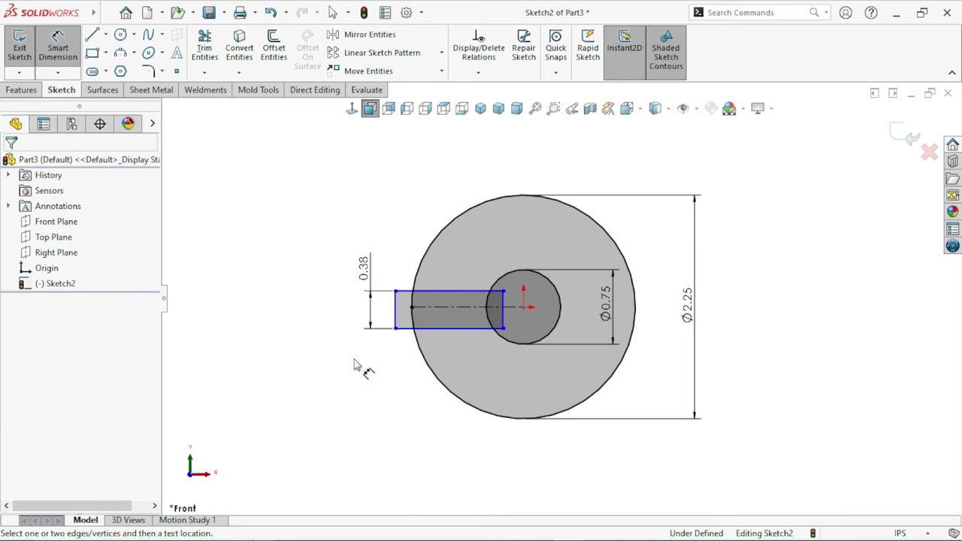
- Fit the sketch in view and inspect the outer circle's properties
{"action": "key", "text": "f"}
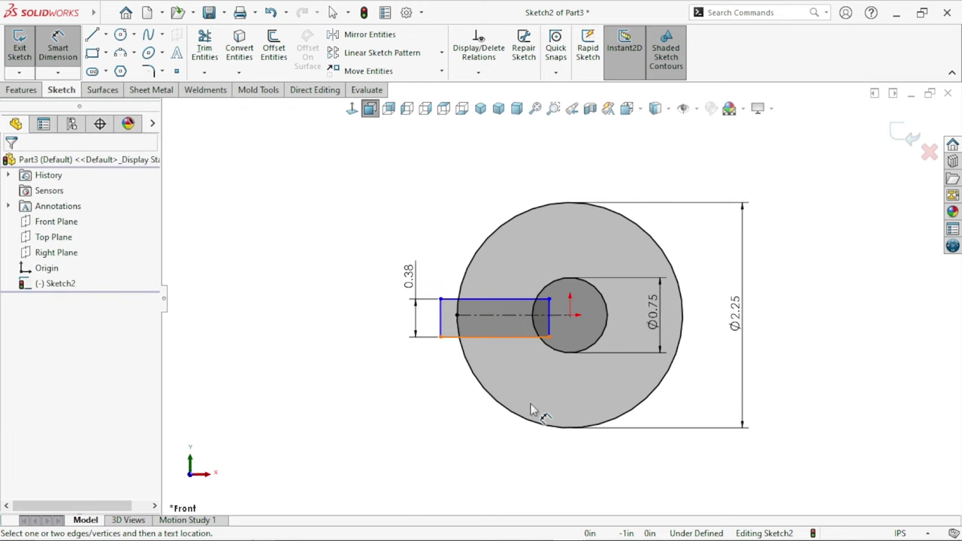
{"action": "scroll", "coordinate": [554, 391], "scroll_direction": "up", "scroll_amount": 1}
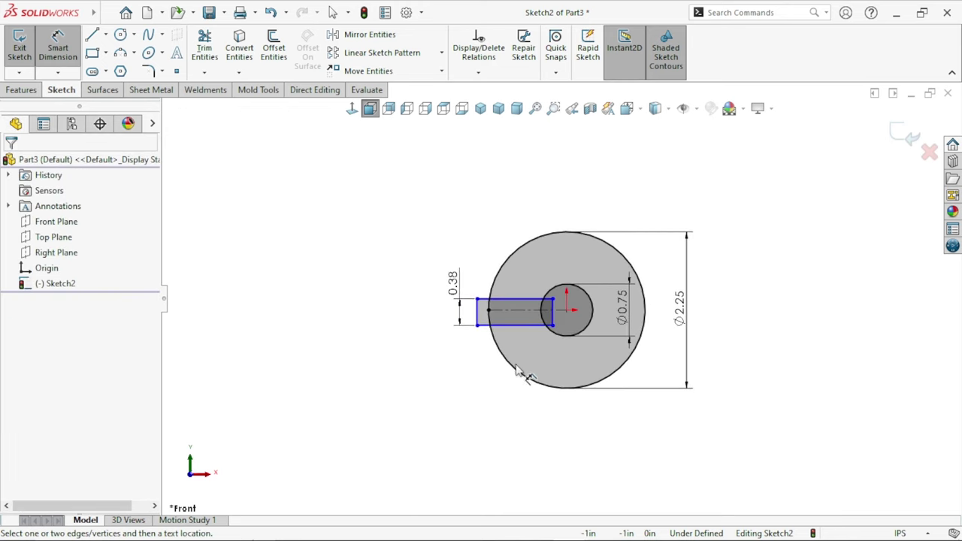
{"action": "scroll", "coordinate": [532, 310], "scroll_direction": "down", "scroll_amount": 2}
{"action": "scroll", "coordinate": [554, 368], "scroll_direction": "down", "scroll_amount": 2}
{"action": "scroll", "coordinate": [554, 369], "scroll_direction": "down", "scroll_amount": 1}
{"action": "key", "text": "Escape"}
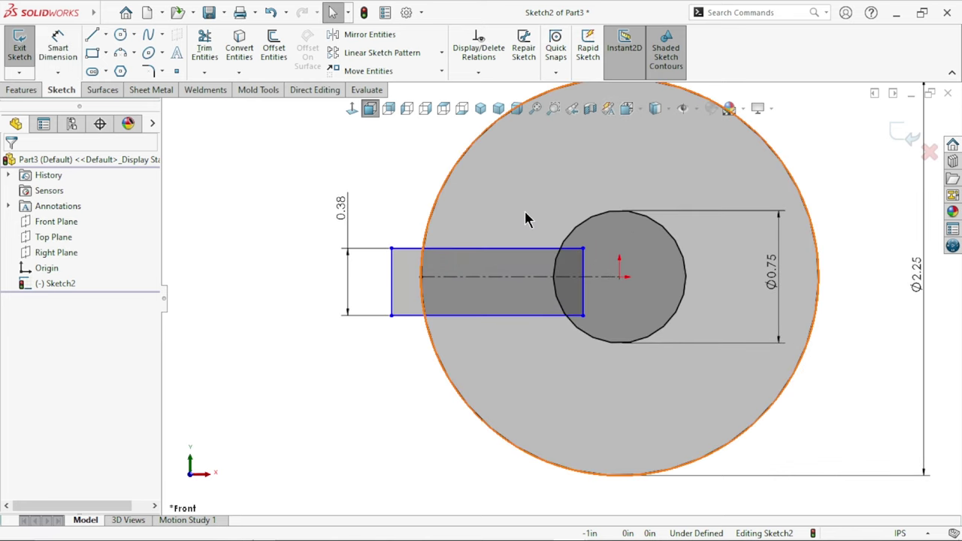
{"action": "left_click", "coordinate": [451, 376]}
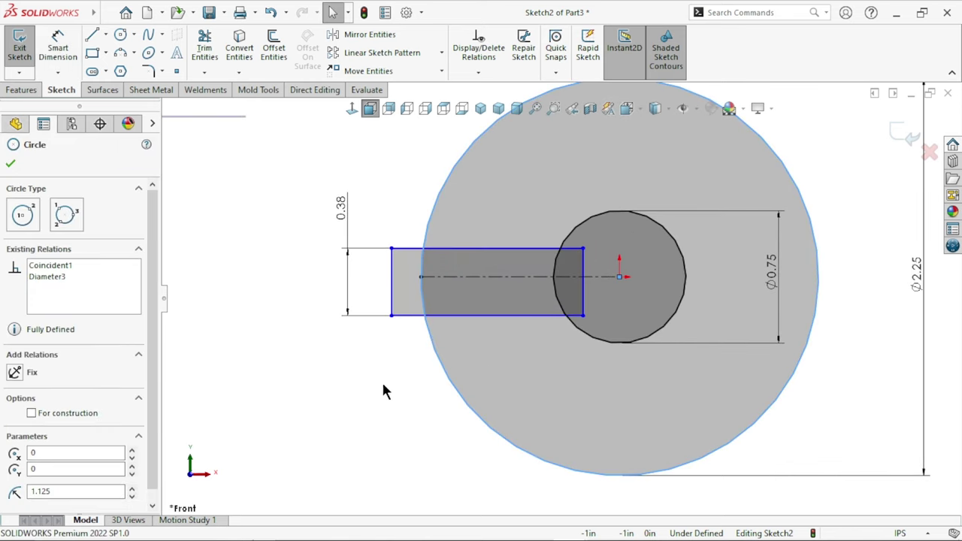
{"action": "left_click", "coordinate": [382, 391]}
{"action": "left_click", "coordinate": [453, 375]}
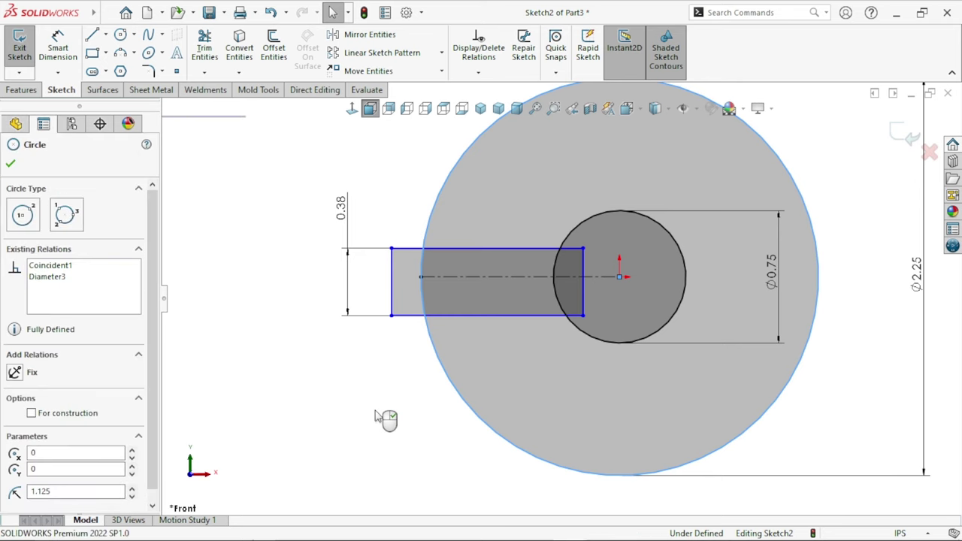
{"action": "left_click", "coordinate": [286, 367]}
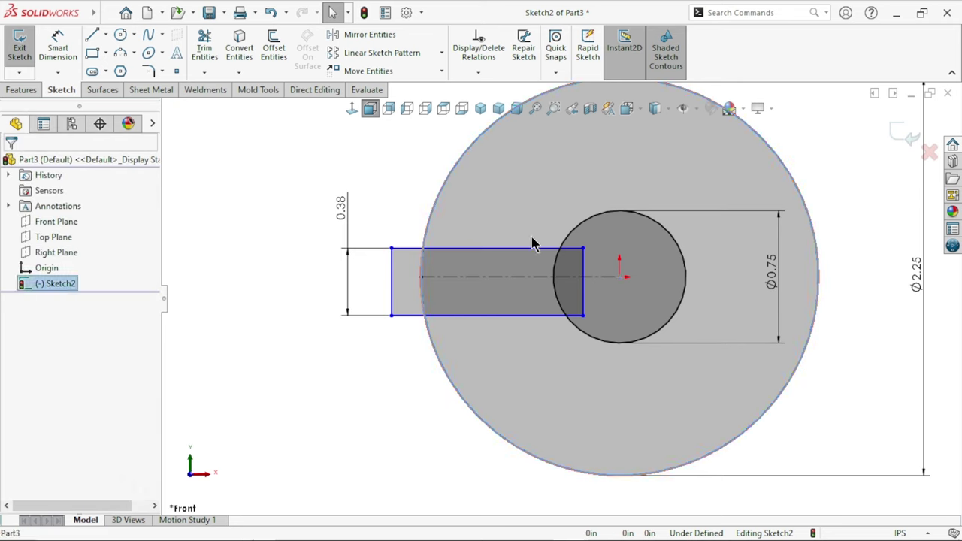
{"action": "left_click", "coordinate": [435, 346]}
{"action": "left_click", "coordinate": [357, 406]}
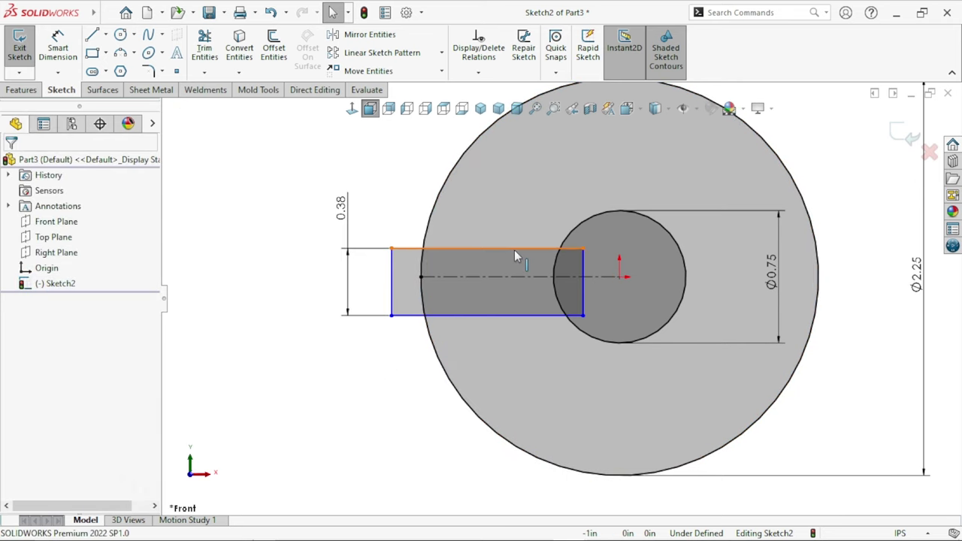
- Add a Symmetric relation between the rectangle's top and bottom edges and the centerline
{"action": "left_click", "coordinate": [514, 250]}
{"action": "left_click", "coordinate": [504, 279], "text": "ctrl"}
{"action": "left_click", "coordinate": [495, 316], "text": "ctrl"}
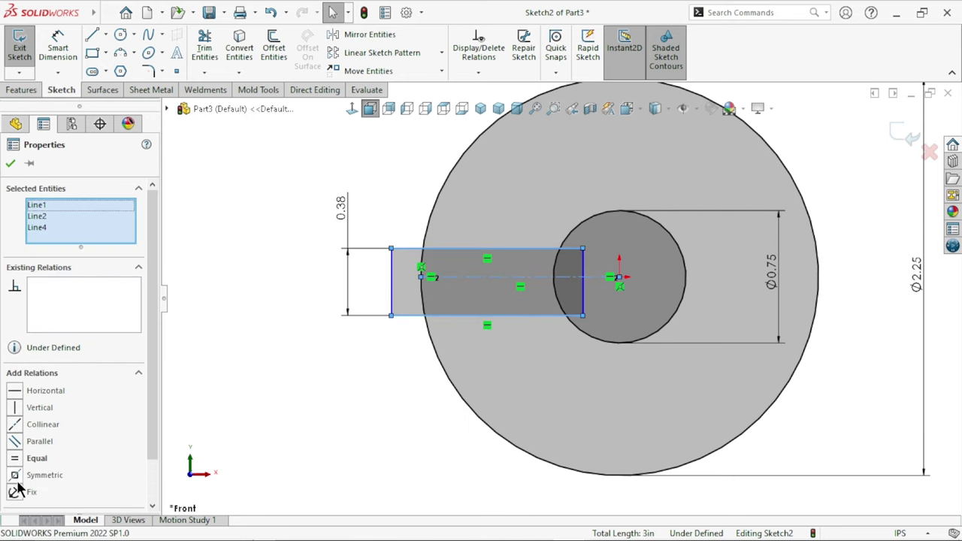
{"action": "left_click", "coordinate": [15, 475]}
{"action": "left_click", "coordinate": [247, 418]}
{"action": "key", "text": "f"}
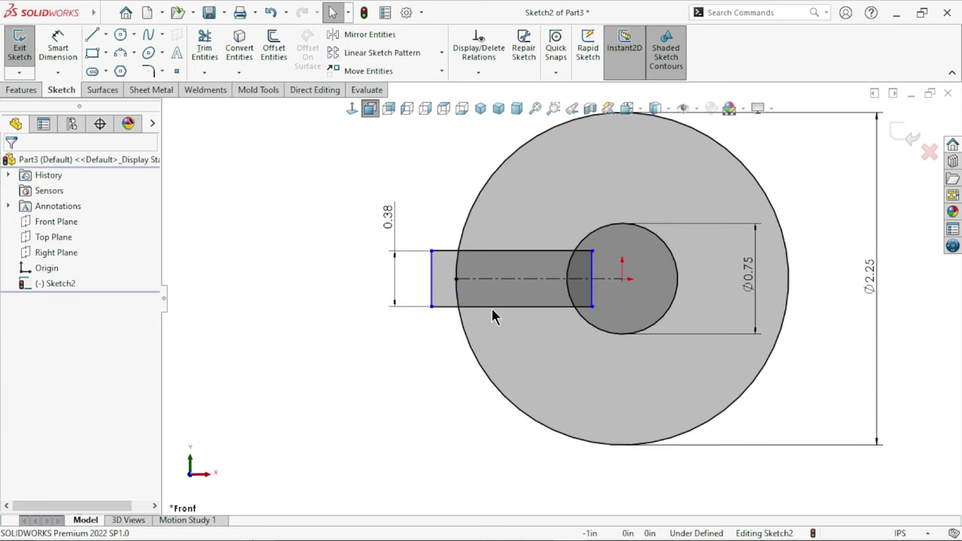
{"action": "scroll", "coordinate": [624, 301], "scroll_direction": "down", "scroll_amount": 1}
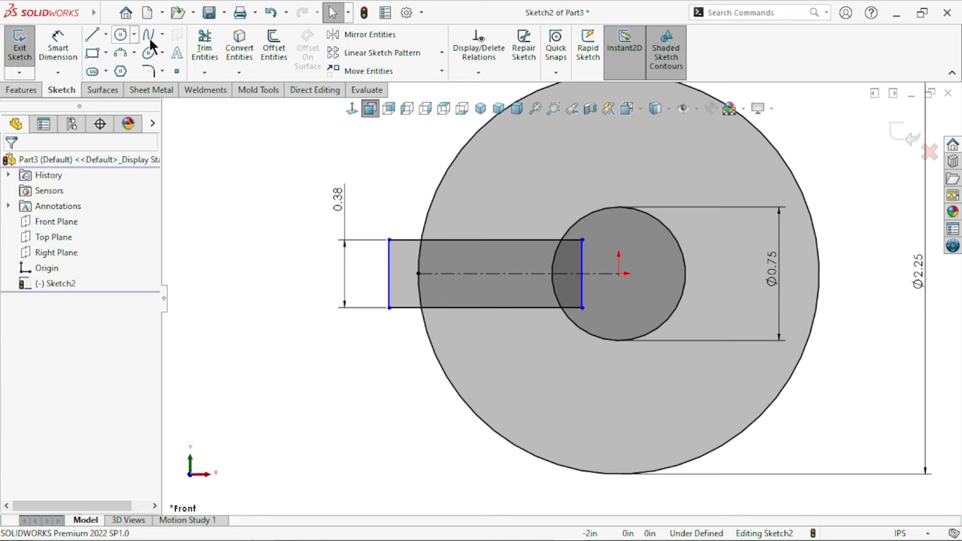
- Trim the rectangle's end, the slot lines inside the centre hole, and the outer arc across the slot
{"action": "left_click", "coordinate": [205, 47]}
{"action": "scroll", "coordinate": [556, 278], "scroll_direction": "down", "scroll_amount": 1}
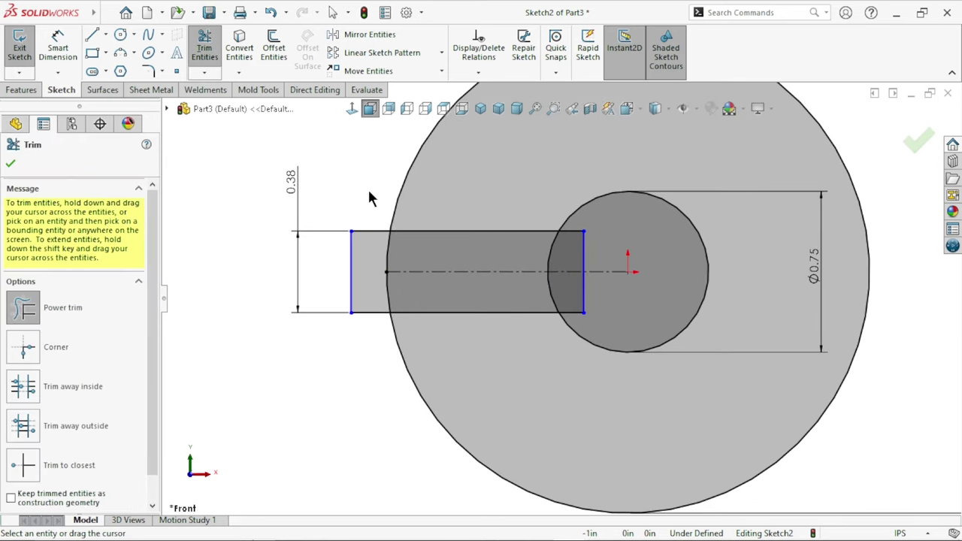
{"action": "left_click_drag", "start_coordinate": [370, 193], "coordinate": [372, 284]}
{"action": "left_click_drag", "start_coordinate": [374, 326], "coordinate": [346, 281]}
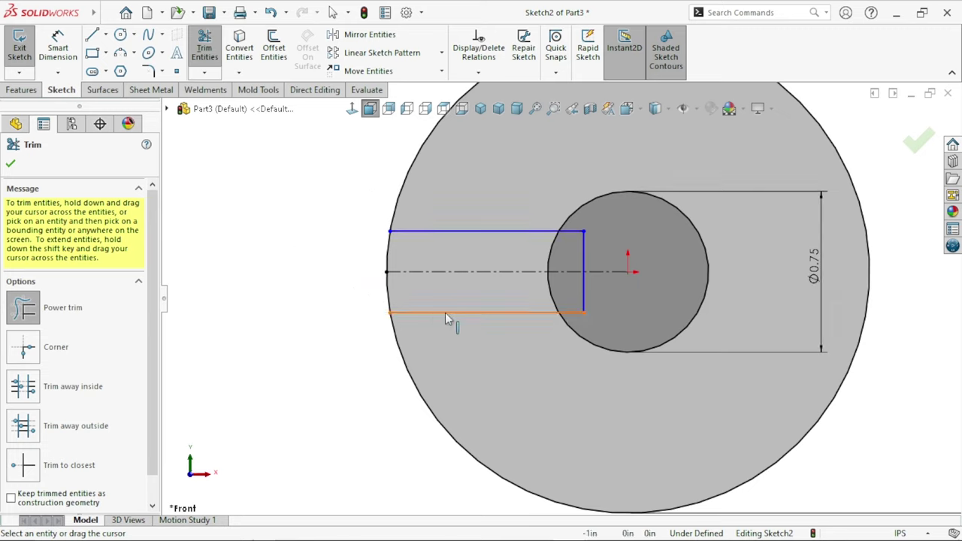
{"action": "mouse_move", "coordinate": [605, 227]}
{"action": "left_mouse_down"}
{"action": "mouse_move", "coordinate": [594, 303]}
{"action": "mouse_move", "coordinate": [577, 319]}
{"action": "mouse_move", "coordinate": [548, 262]}
{"action": "left_mouse_up"}
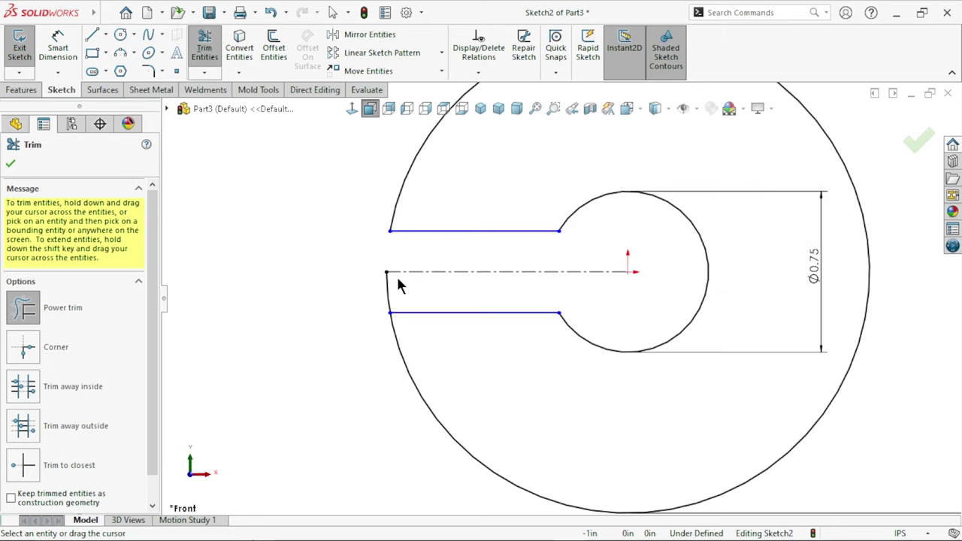
{"action": "left_click_drag", "start_coordinate": [397, 259], "coordinate": [383, 294]}
- Dimension the slot opening width to 0.38 between the slot lines' outer endpoints
{"action": "left_click", "coordinate": [63, 55]}
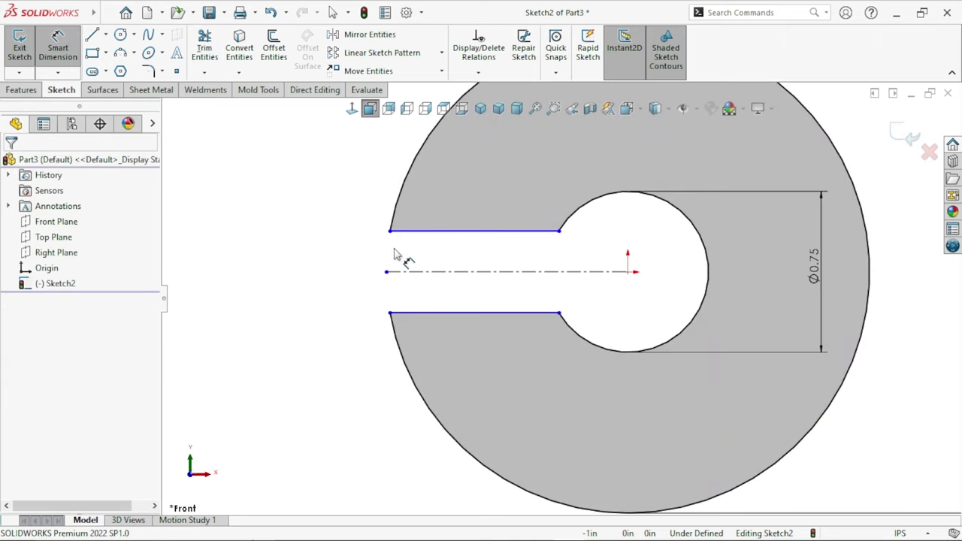
{"action": "left_click", "coordinate": [391, 232]}
{"action": "left_click", "coordinate": [390, 313]}
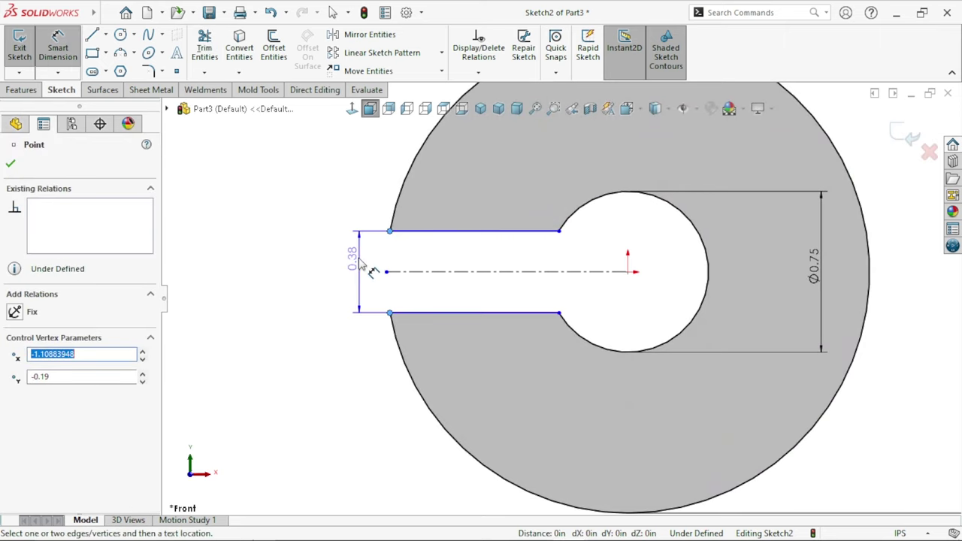
{"action": "left_click", "coordinate": [344, 209]}
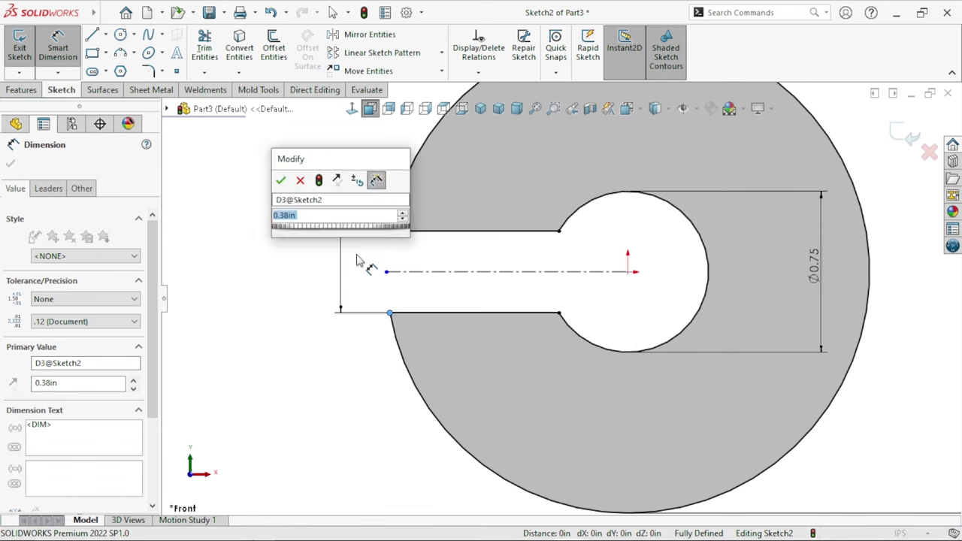
{"action": "left_click", "coordinate": [282, 183]}
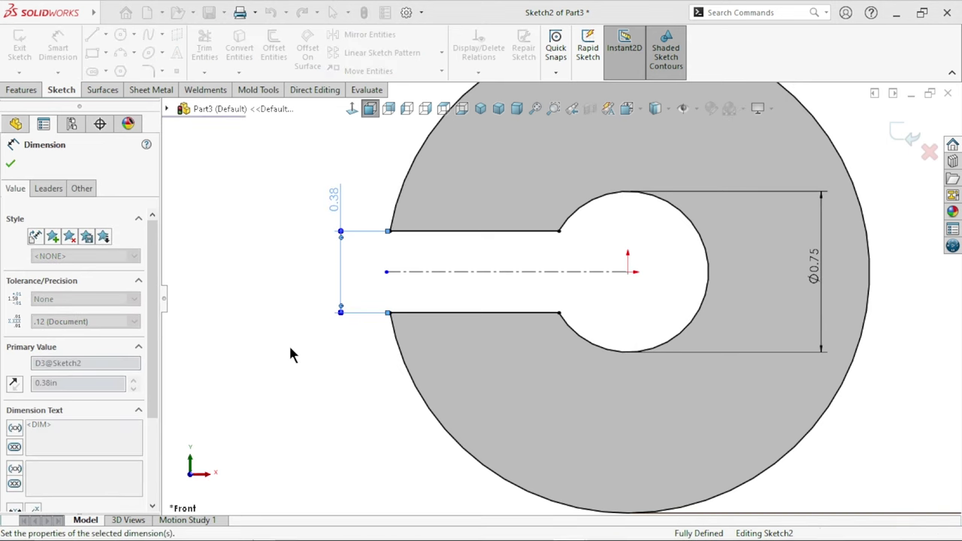
{"action": "key", "text": "f"}
{"action": "scroll", "coordinate": [716, 289], "scroll_direction": "down", "scroll_amount": 2}
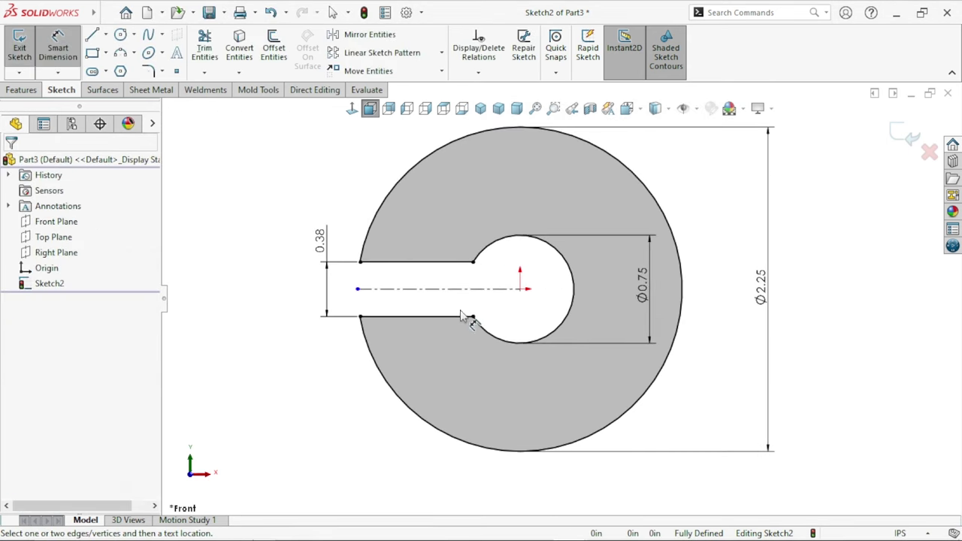
- Extrude the slotted ring profile 1 in as a Blind Boss-Extrude
{"action": "left_click", "coordinate": [17, 89]}
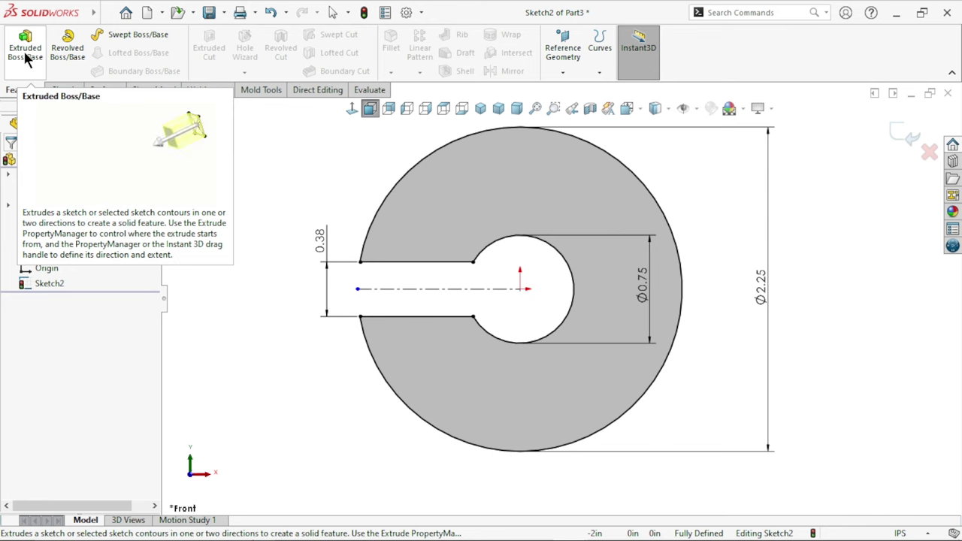
{"action": "left_click", "coordinate": [25, 53]}
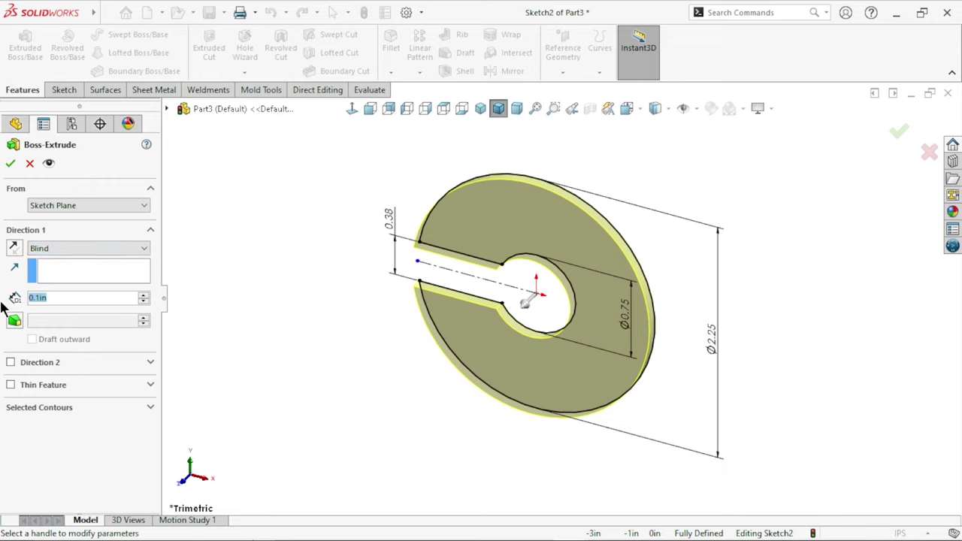
{"action": "type", "text": "1"}
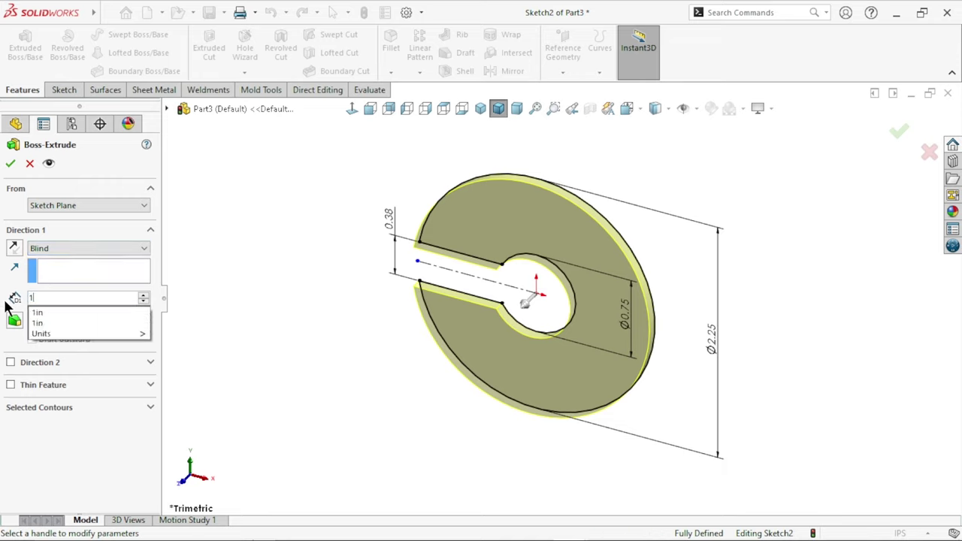
{"action": "key", "text": "Return"}
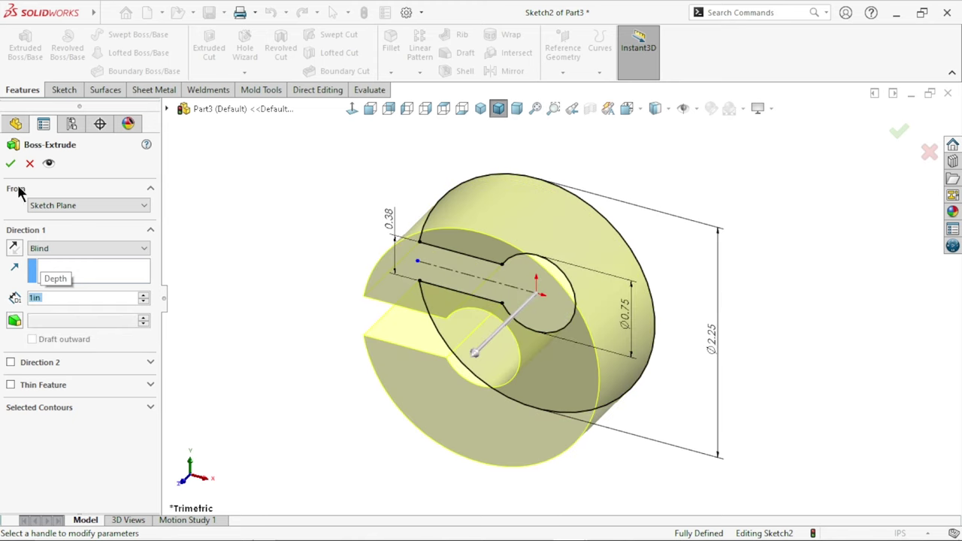
{"action": "key", "text": "Return"}
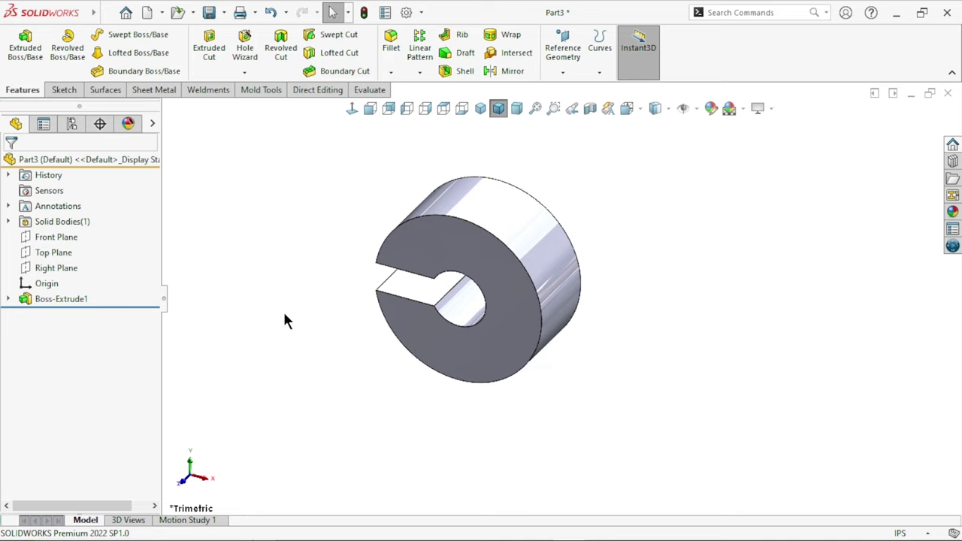
{"action": "mouse_move", "coordinate": [291, 331]}
{"action": "middle_mouse_down"}
{"action": "mouse_move", "coordinate": [601, 275]}
{"action": "mouse_move", "coordinate": [264, 95]}
{"action": "middle_mouse_up"}
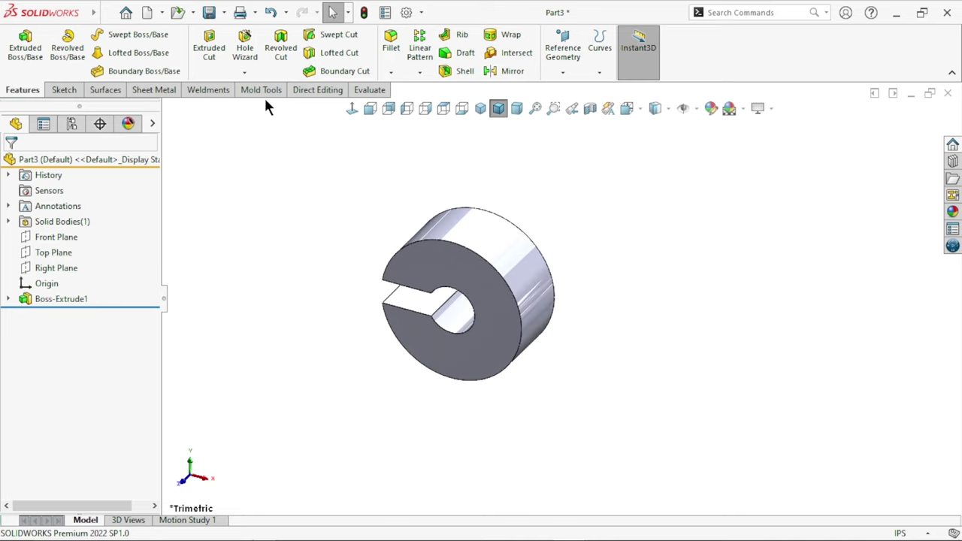
{"action": "left_click", "coordinate": [391, 71]}
- Chamfer the centre hole's front edge 10/25.4 in (0.3937 in) at 45°
{"action": "left_click", "coordinate": [412, 103]}
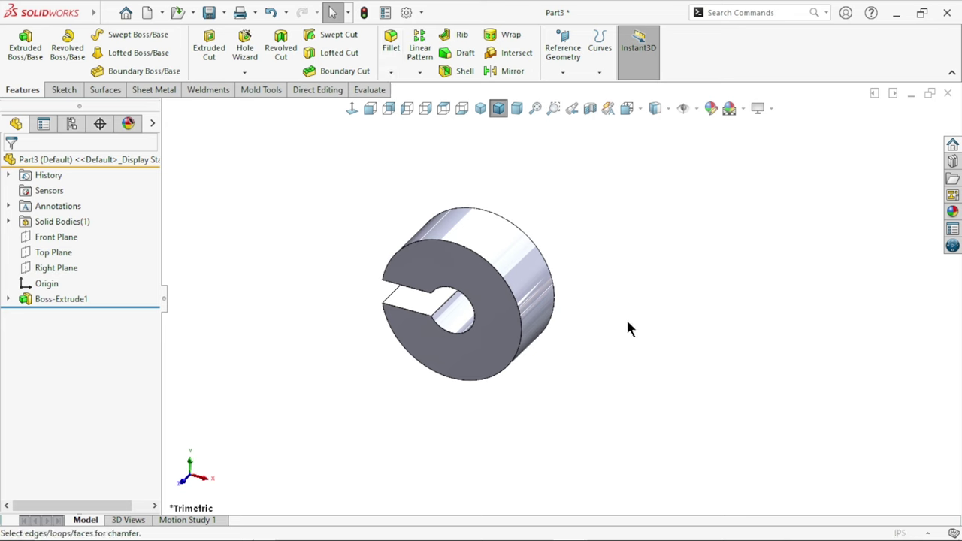
{"action": "scroll", "coordinate": [580, 342], "scroll_direction": "down", "scroll_amount": 3}
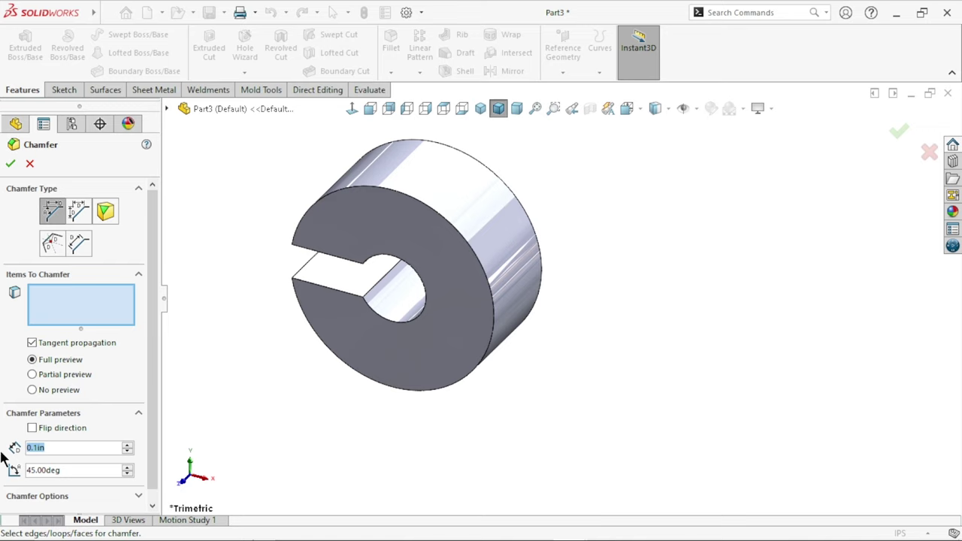
{"action": "type", "text": "2"}
{"action": "key", "text": "BackSpace"}
{"action": "type", "text": "1"}
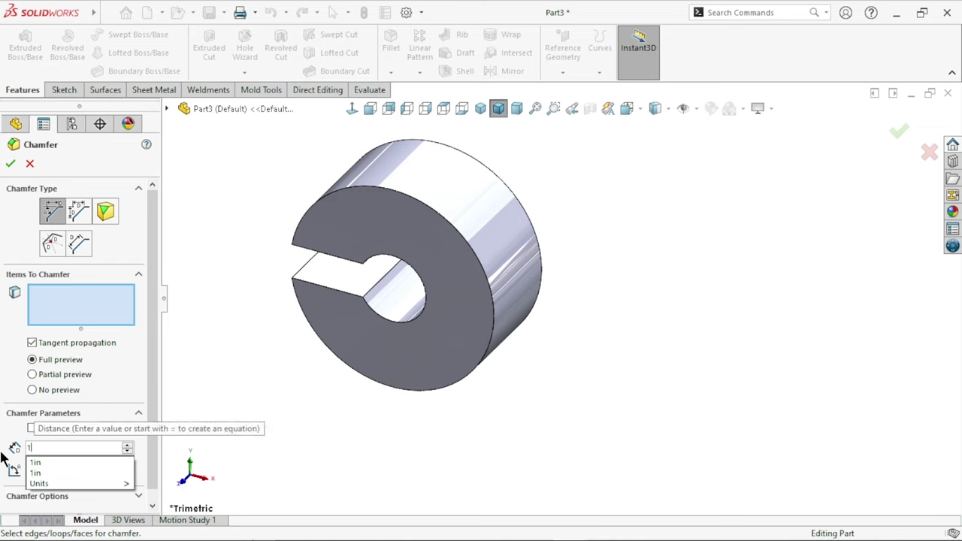
{"action": "type", "text": "0/"}
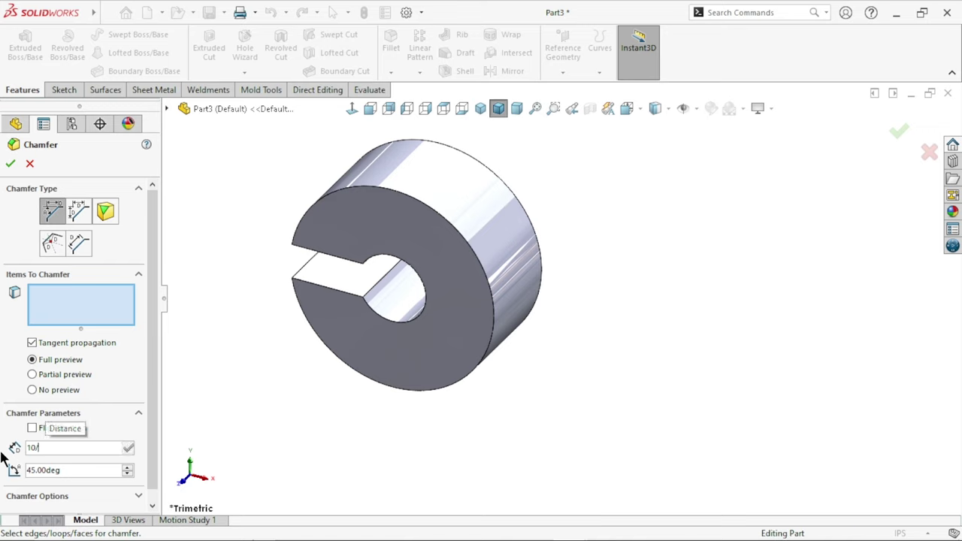
{"action": "type", "text": "25"}
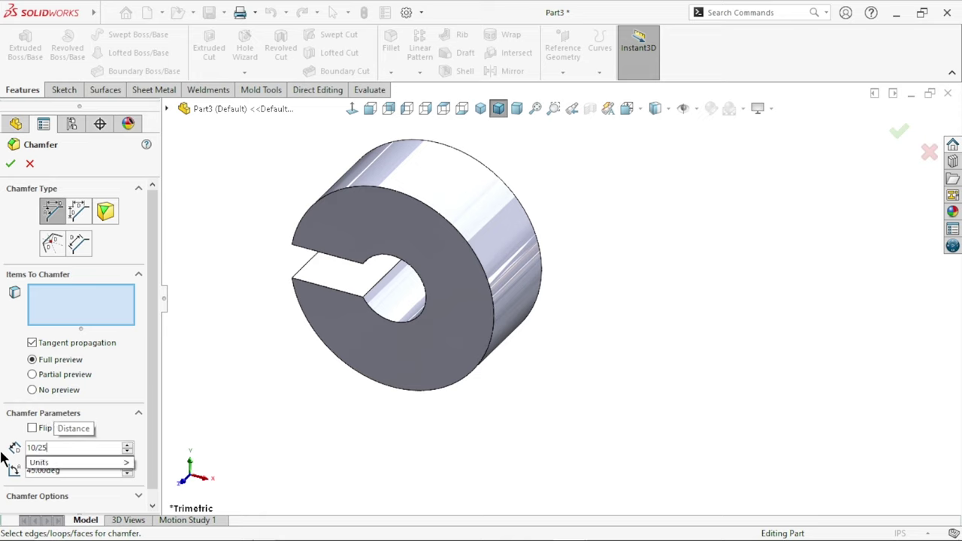
{"action": "type", "text": "."}
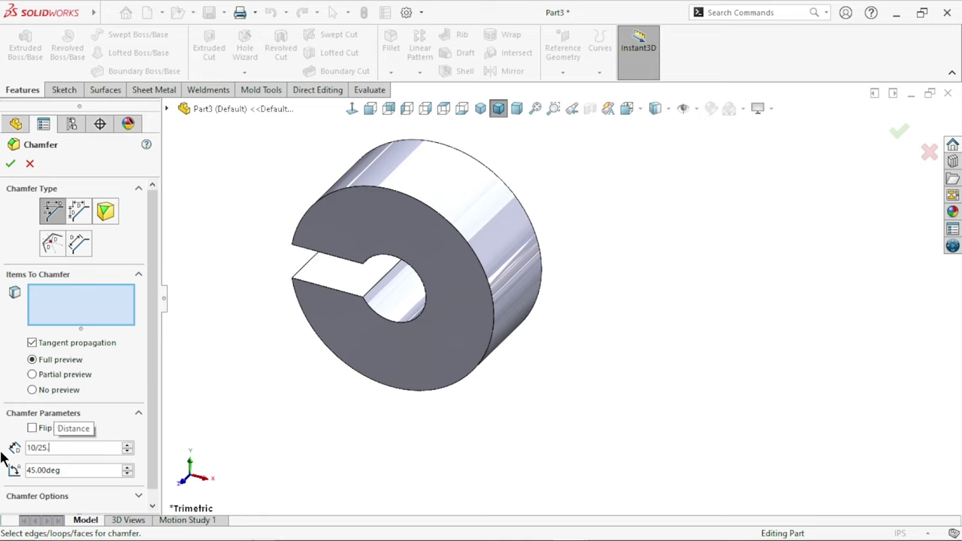
{"action": "type", "text": "4"}
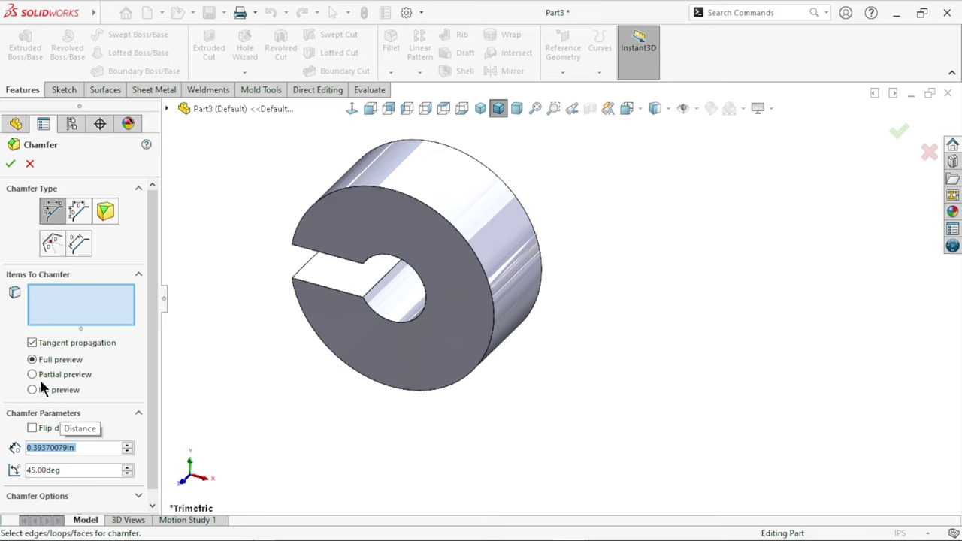
{"action": "left_click", "coordinate": [384, 323]}
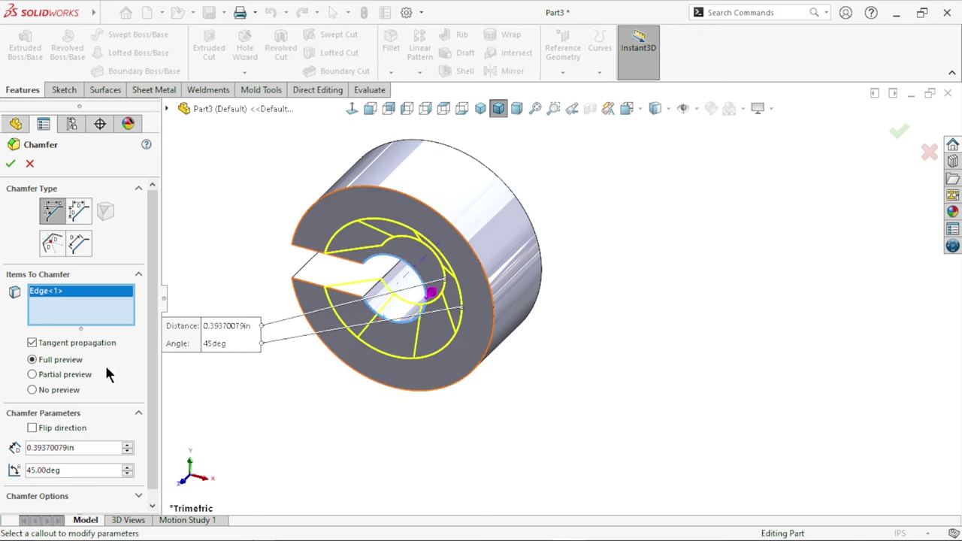
{"action": "left_click", "coordinate": [10, 165]}
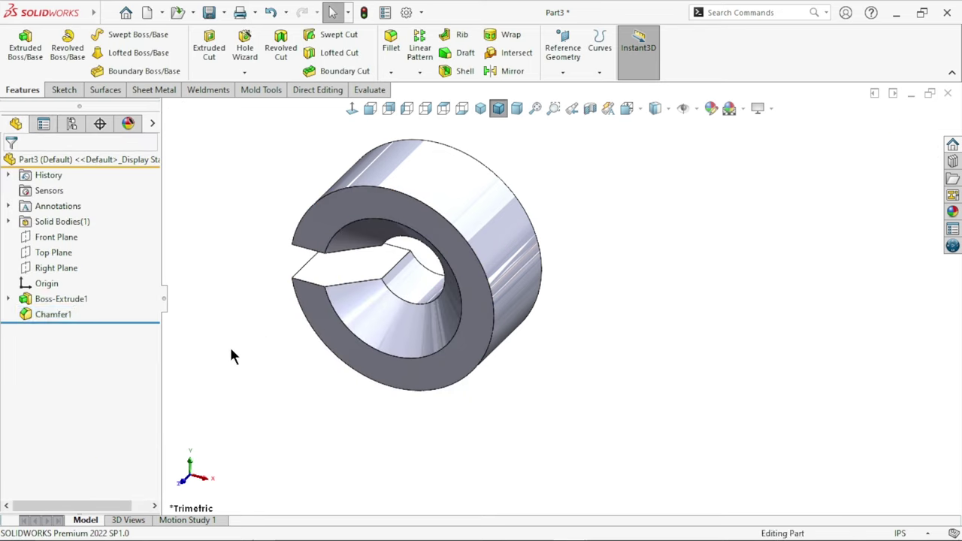
- Orbit around to the part's flat back end face and start a new sketch on it
{"action": "middle_click_drag", "start_coordinate": [456, 294], "coordinate": [581, 305]}
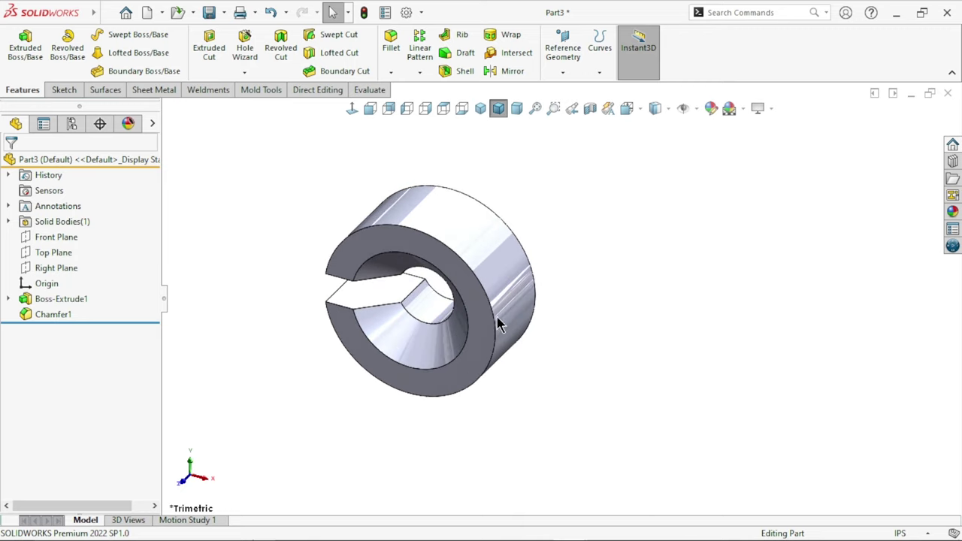
{"action": "scroll", "coordinate": [583, 324], "scroll_direction": "down", "scroll_amount": 2}
{"action": "scroll", "coordinate": [579, 330], "scroll_direction": "up", "scroll_amount": 4}
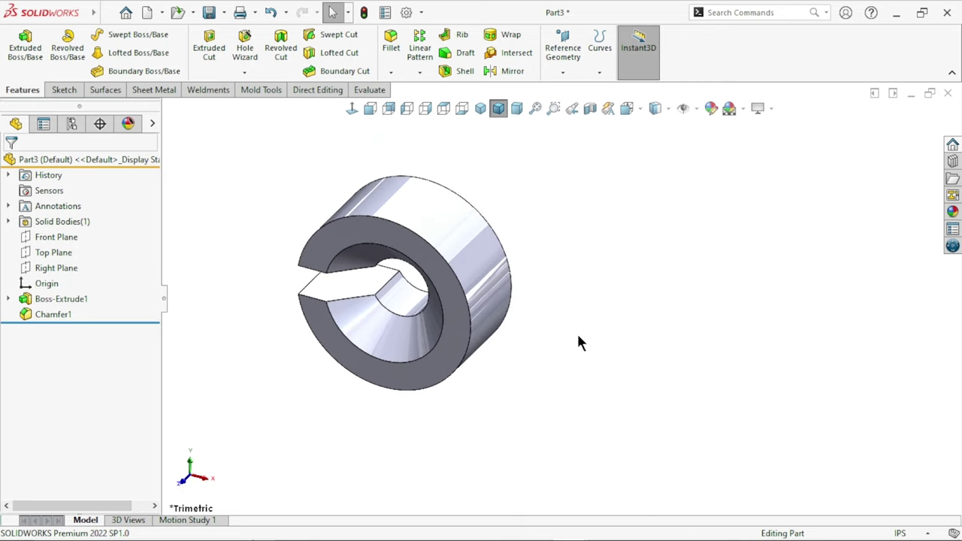
{"action": "scroll", "coordinate": [571, 316], "scroll_direction": "up", "scroll_amount": 2}
{"action": "middle_click_drag", "start_coordinate": [564, 299], "coordinate": [544, 364]}
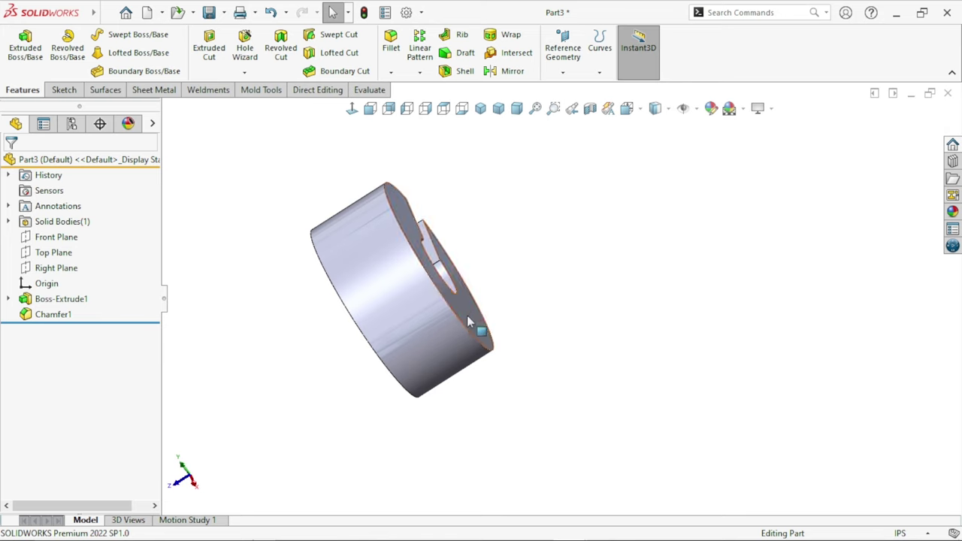
{"action": "left_click", "coordinate": [468, 320]}
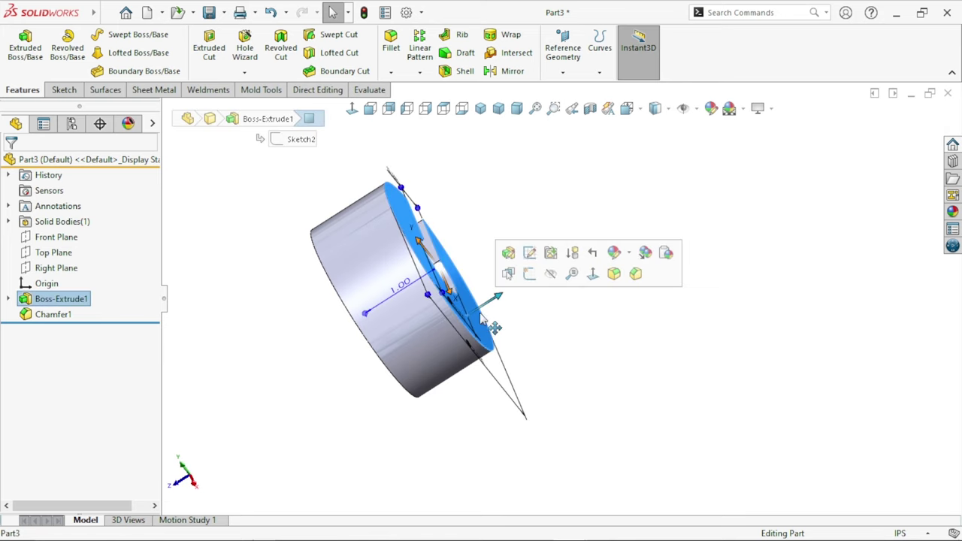
{"action": "left_click", "coordinate": [530, 274]}
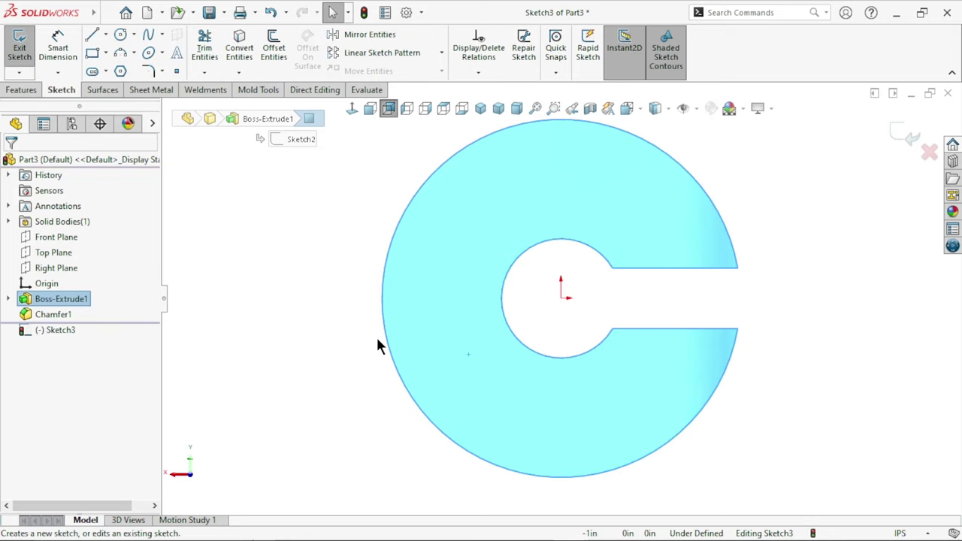
- View the ring's sketch face straight on and zoom in until the part fills the view
{"action": "scroll", "coordinate": [378, 346], "scroll_direction": "up", "scroll_amount": 5}
{"action": "scroll", "coordinate": [616, 321], "scroll_direction": "down", "scroll_amount": 3}
{"action": "scroll", "coordinate": [627, 310], "scroll_direction": "up", "scroll_amount": 1}
{"action": "scroll", "coordinate": [660, 301], "scroll_direction": "up", "scroll_amount": 1}
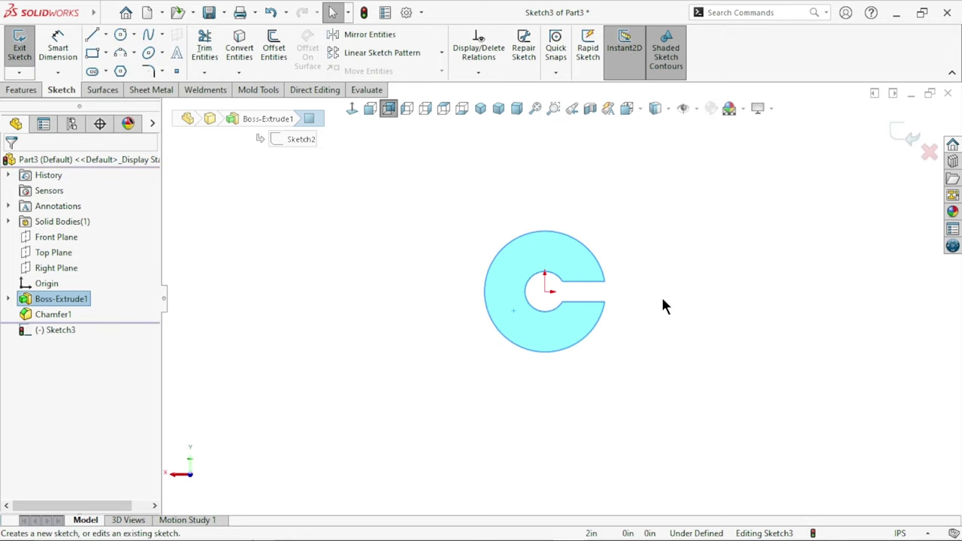
{"action": "scroll", "coordinate": [665, 299], "scroll_direction": "down", "scroll_amount": 1}
{"action": "scroll", "coordinate": [653, 310], "scroll_direction": "up", "scroll_amount": 1}
{"action": "scroll", "coordinate": [655, 311], "scroll_direction": "down", "scroll_amount": 1}
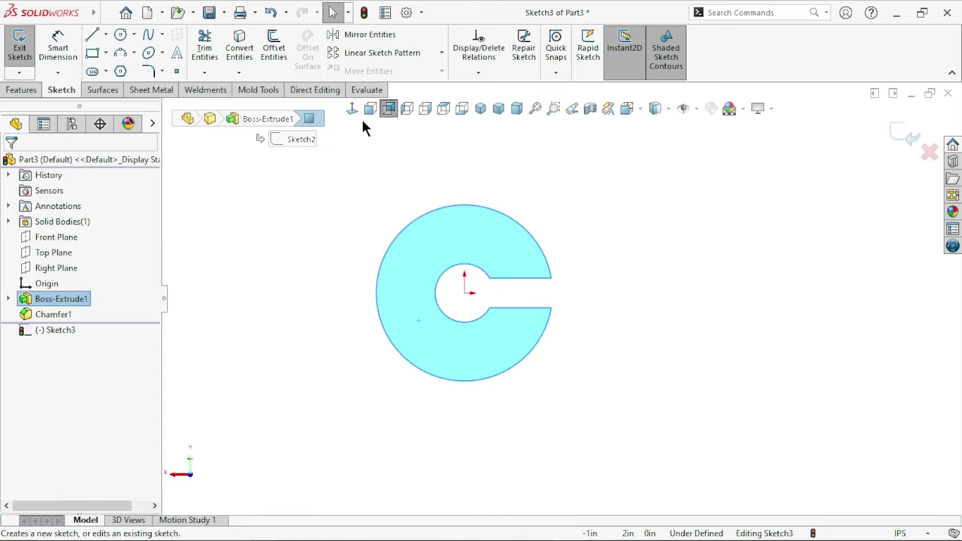
{"action": "left_click", "coordinate": [352, 114]}
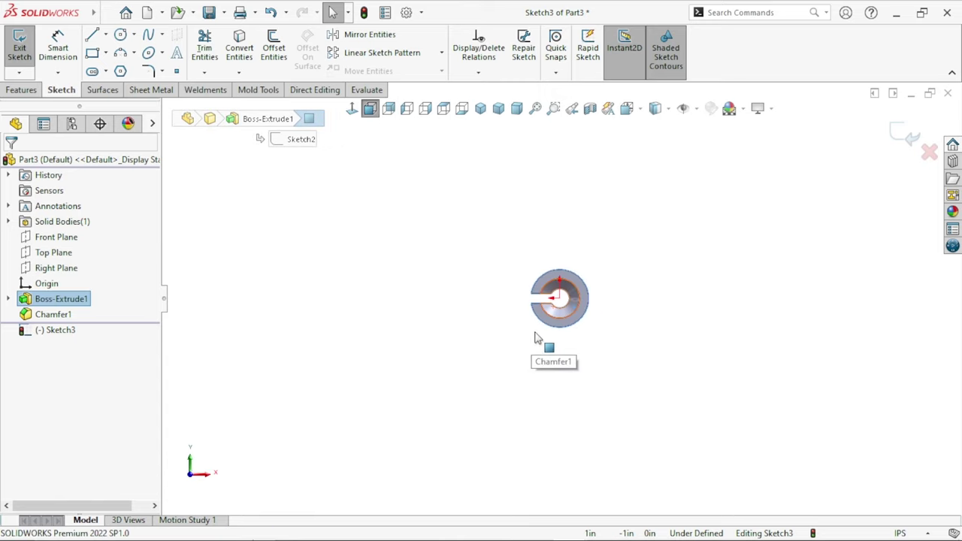
{"action": "scroll", "coordinate": [735, 318], "scroll_direction": "down", "scroll_amount": 2}
{"action": "scroll", "coordinate": [328, 258], "scroll_direction": "down", "scroll_amount": 1}
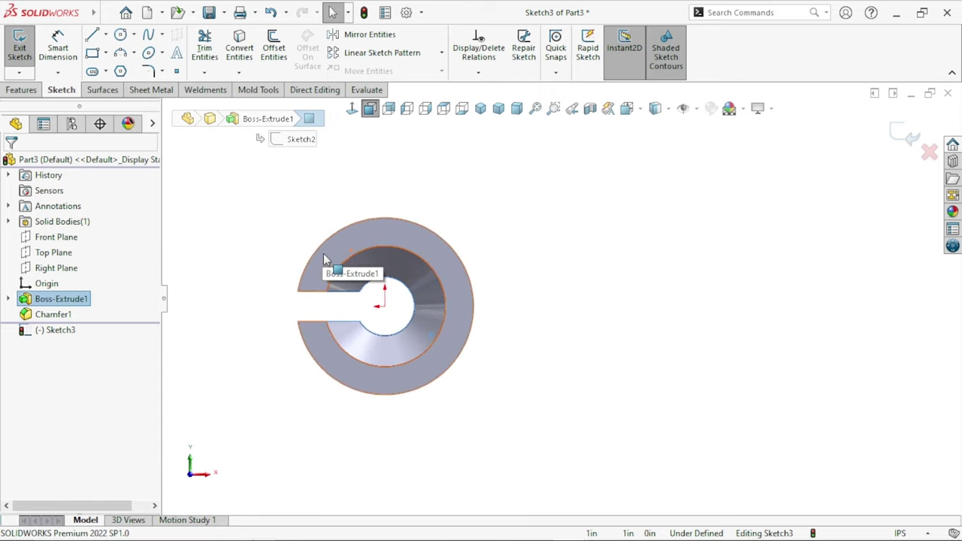
{"action": "scroll", "coordinate": [263, 241], "scroll_direction": "down", "scroll_amount": 1}
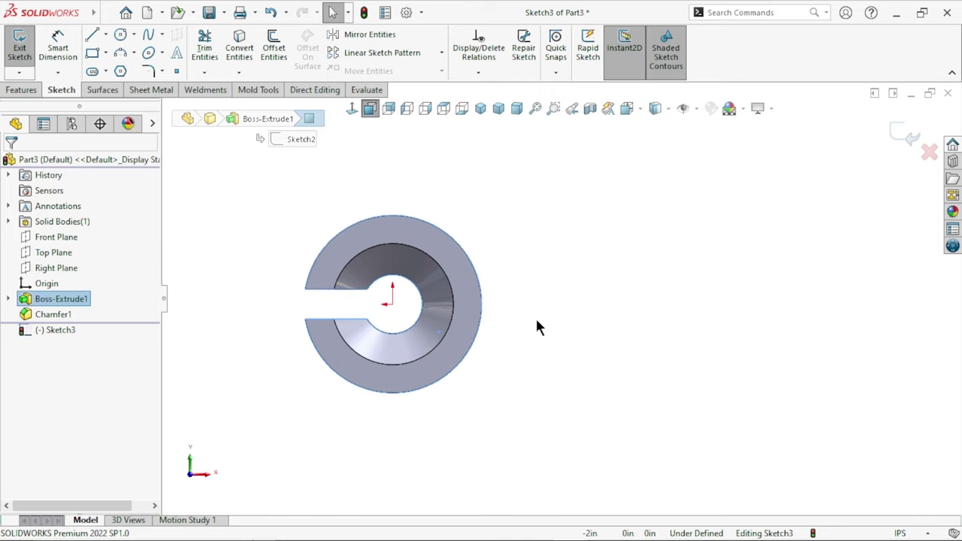
- Draw a corner rectangle from the ring centre extending right across the ring
{"action": "left_click", "coordinate": [94, 53]}
{"action": "scroll", "coordinate": [555, 319], "scroll_direction": "up", "scroll_amount": 2}
{"action": "scroll", "coordinate": [555, 320], "scroll_direction": "down", "scroll_amount": 2}
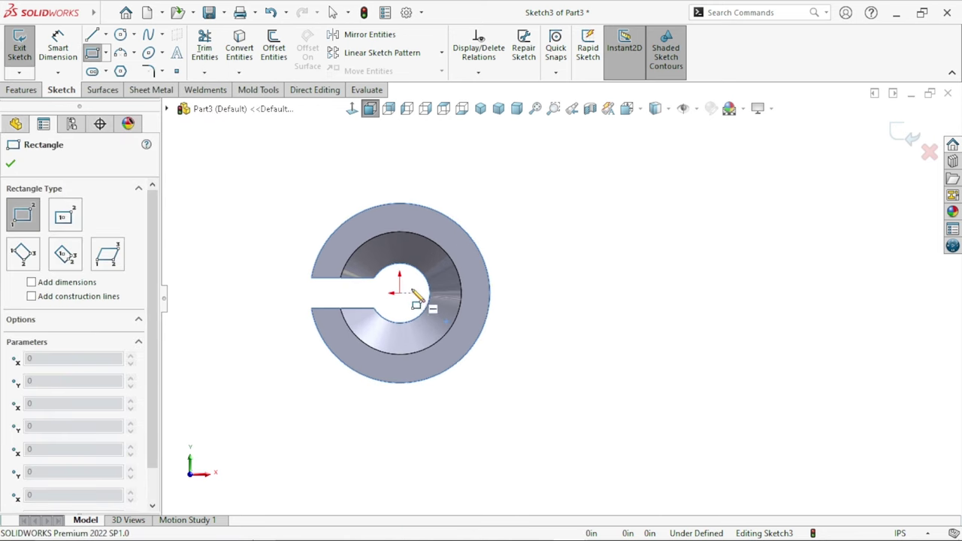
{"action": "left_click_drag", "start_coordinate": [403, 279], "coordinate": [677, 328]}
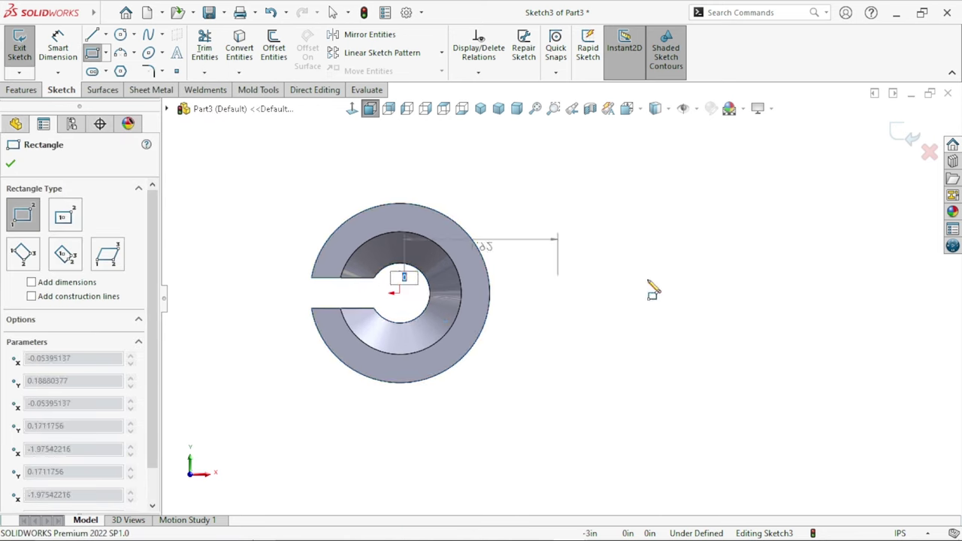
{"action": "left_click", "coordinate": [682, 345]}
{"action": "right_click", "coordinate": [711, 324]}
{"action": "left_click", "coordinate": [743, 338]}
- Dimension the rectangle's right edge to 2 and its top edge to 4
{"action": "left_click", "coordinate": [58, 48]}
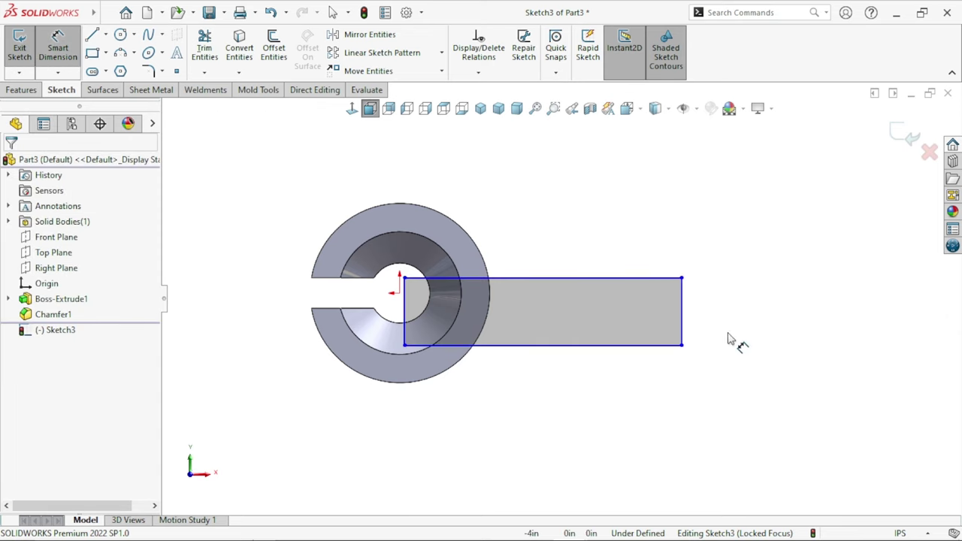
{"action": "scroll", "coordinate": [679, 324], "scroll_direction": "down", "scroll_amount": 3}
{"action": "left_click", "coordinate": [663, 325]}
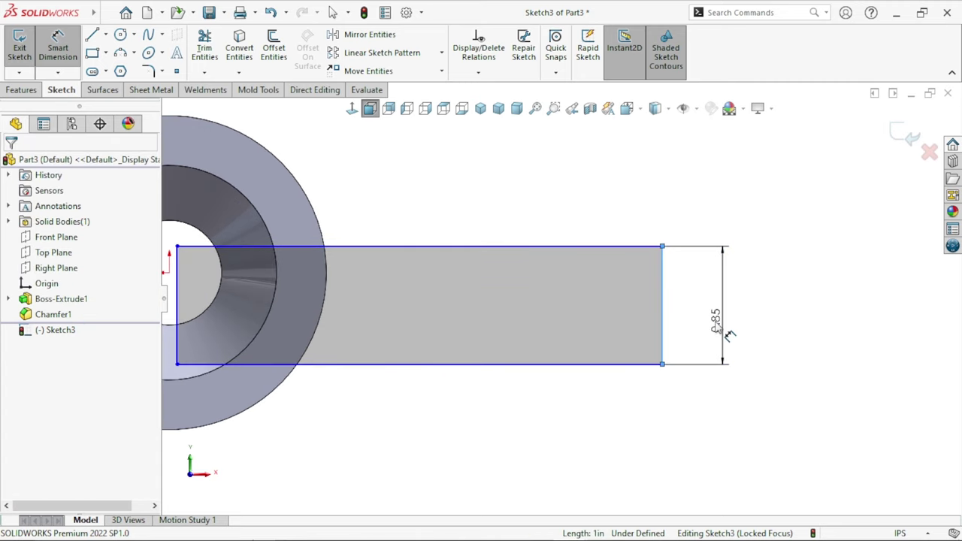
{"action": "left_click", "coordinate": [725, 323]}
{"action": "type", "text": "2"}
{"action": "key", "text": "Return"}
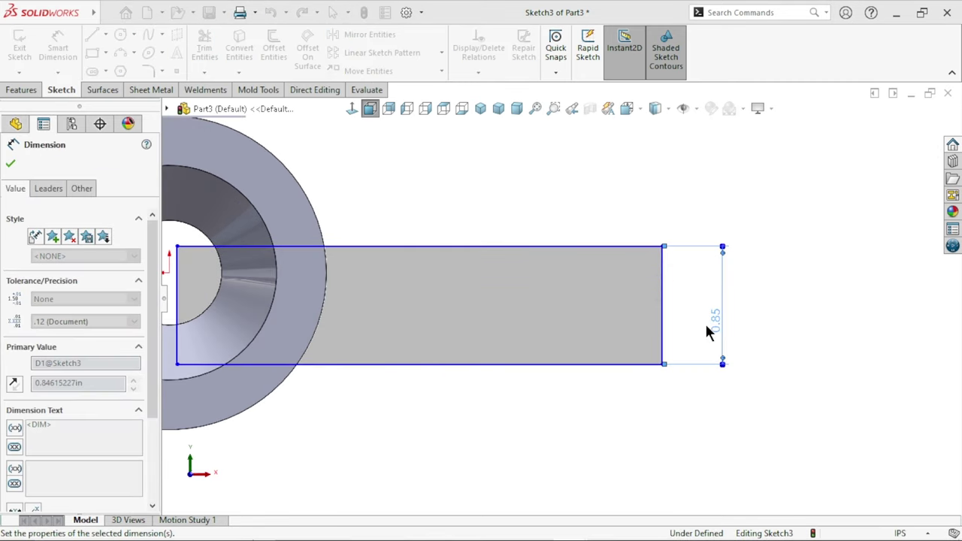
{"action": "scroll", "coordinate": [565, 326], "scroll_direction": "up", "scroll_amount": 5}
{"action": "scroll", "coordinate": [572, 301], "scroll_direction": "down", "scroll_amount": 2}
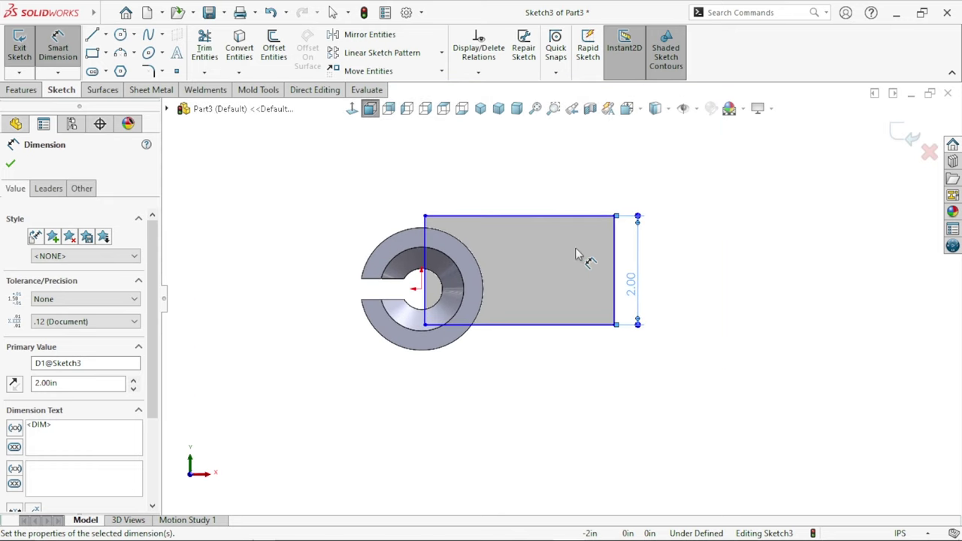
{"action": "left_click", "coordinate": [537, 216]}
{"action": "left_click", "coordinate": [530, 179]}
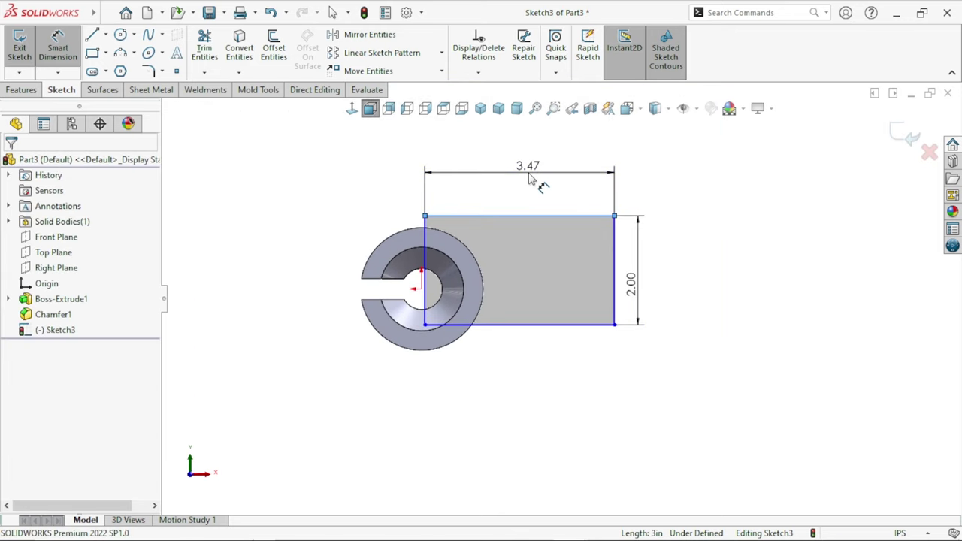
{"action": "type", "text": "4"}
{"action": "key", "text": "Return"}
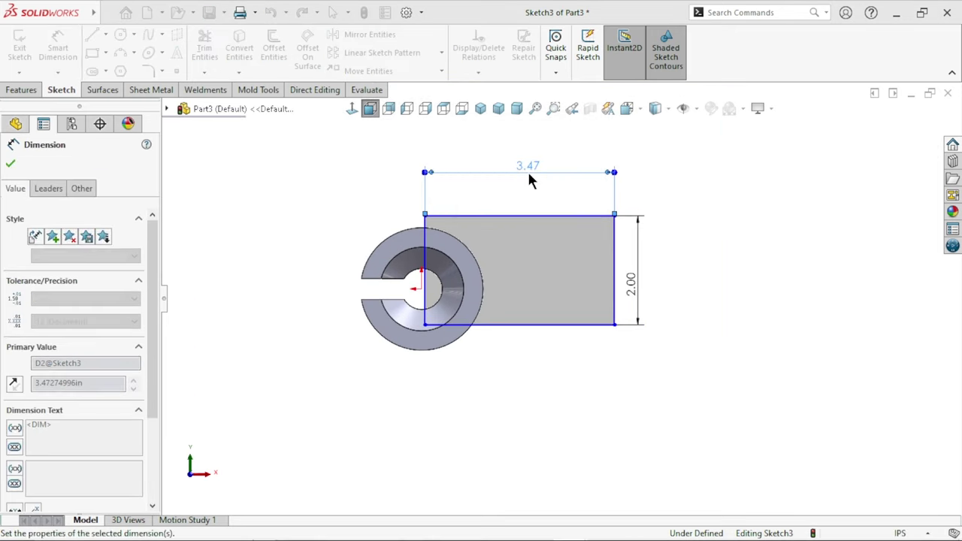
{"action": "left_click", "coordinate": [721, 311]}
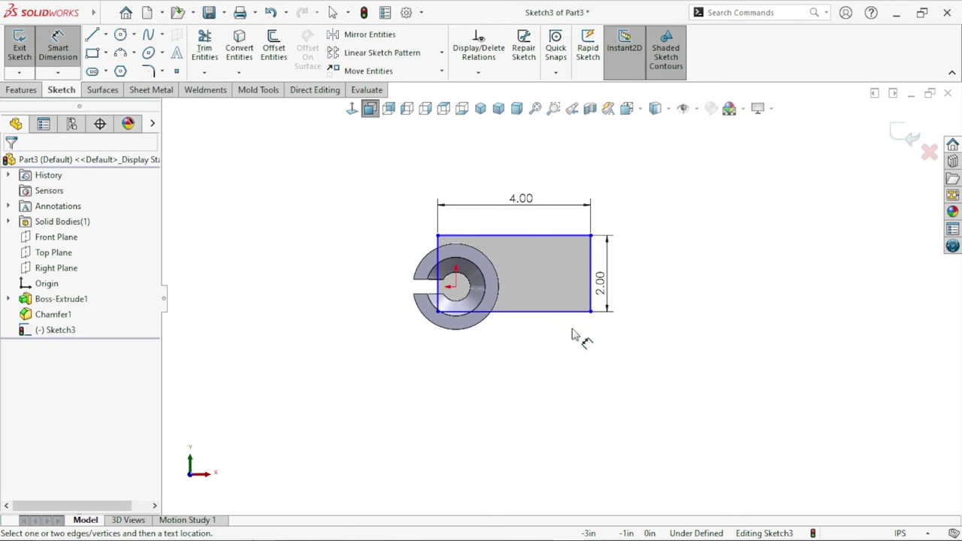
{"action": "scroll", "coordinate": [514, 314], "scroll_direction": "up", "scroll_amount": 1}
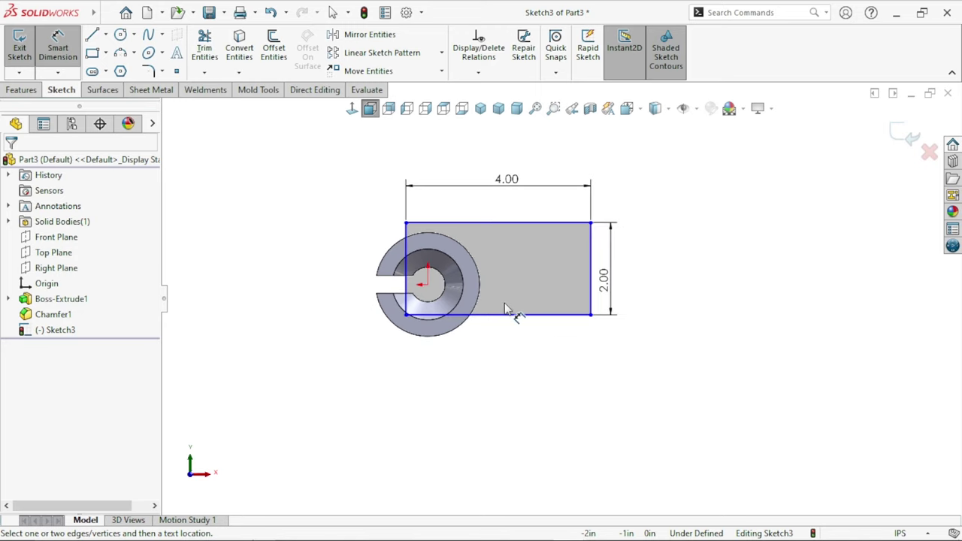
{"action": "key", "text": "Escape"}
- Make the rectangle's left-edge midpoint horizontal with and coincident to the origin
{"action": "left_click", "coordinate": [428, 285]}
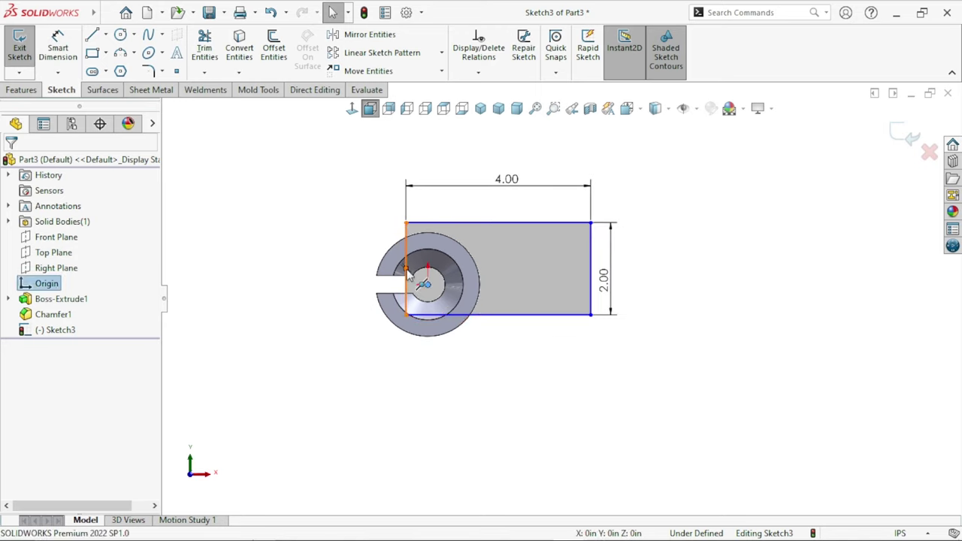
{"action": "left_click", "coordinate": [407, 272], "text": "ctrl"}
{"action": "left_click", "coordinate": [446, 211]}
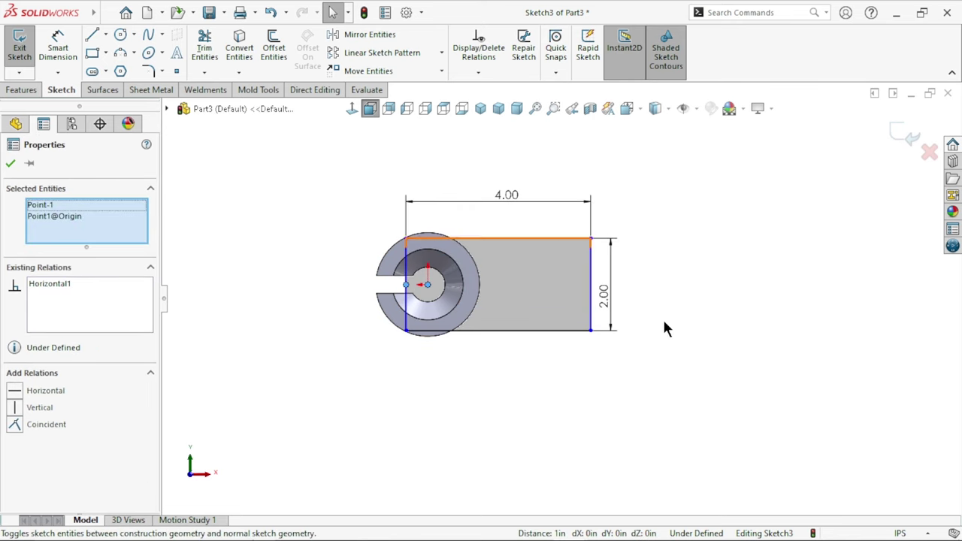
{"action": "left_click", "coordinate": [748, 352]}
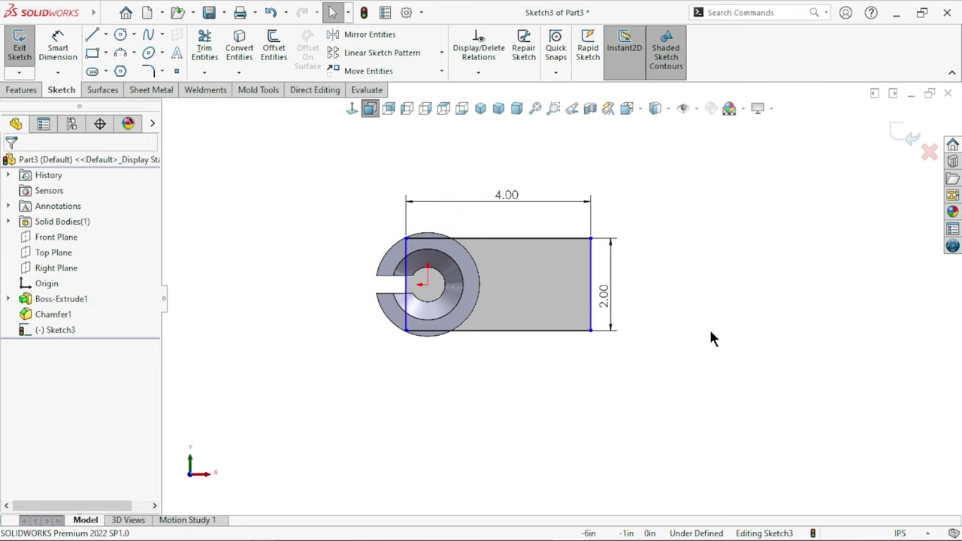
{"action": "left_click", "coordinate": [406, 286]}
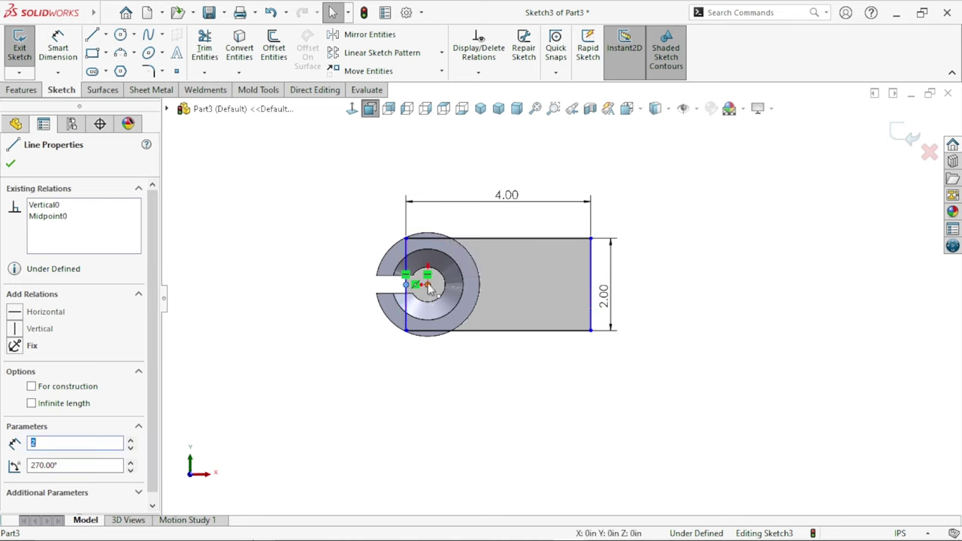
{"action": "left_click", "coordinate": [429, 284]}
{"action": "left_click", "coordinate": [531, 219]}
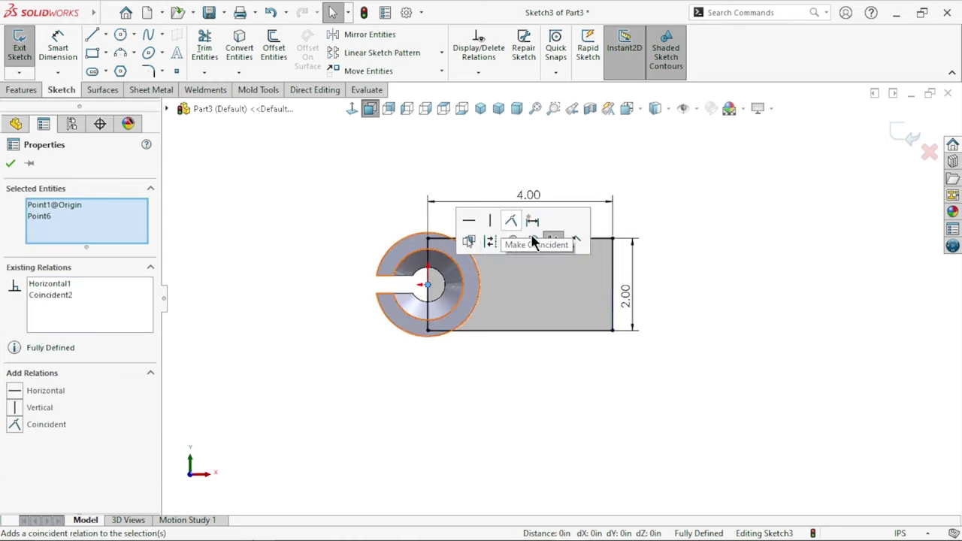
{"action": "left_click", "coordinate": [758, 343]}
- Convert the ring's outer edge into sketch geometry with Convert Entities
{"action": "key", "text": "ctrl+8"}
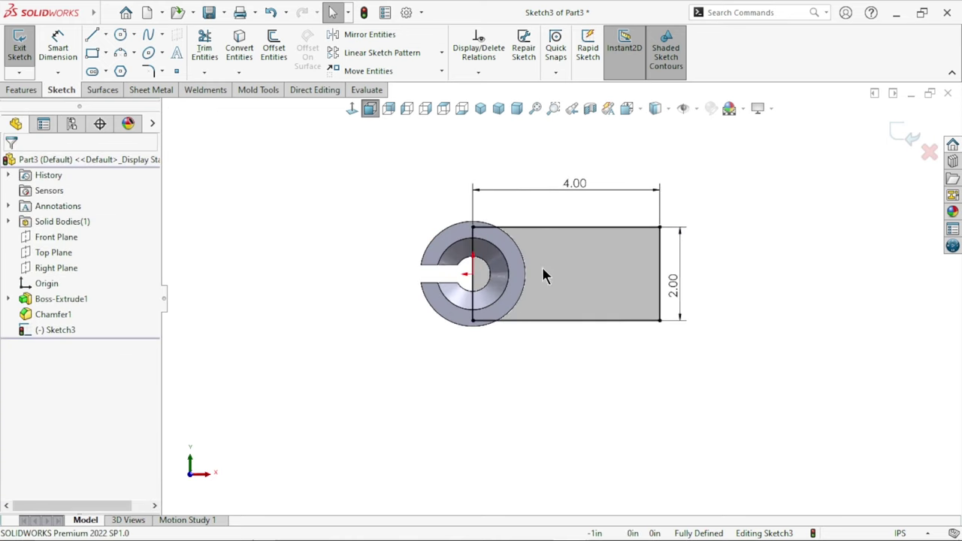
{"action": "scroll", "coordinate": [544, 275], "scroll_direction": "down", "scroll_amount": 2}
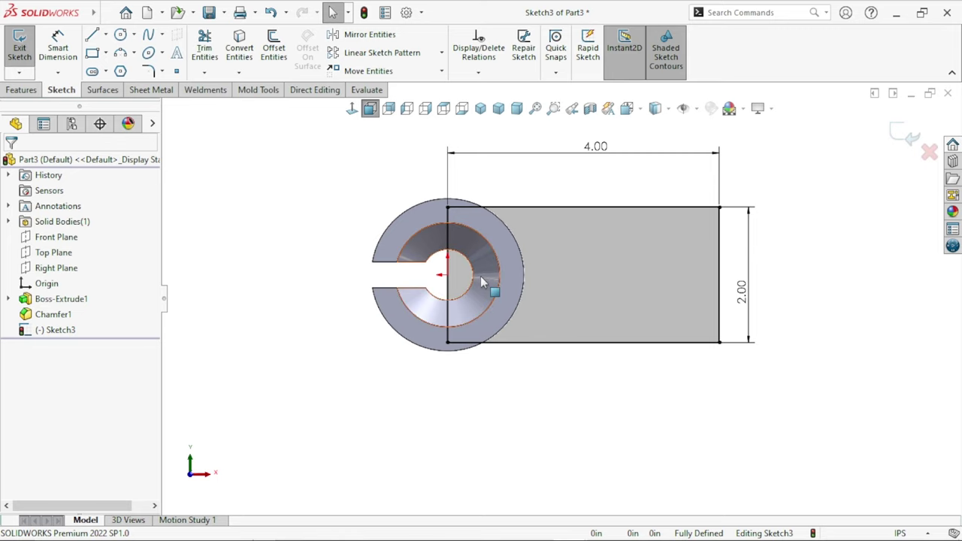
{"action": "scroll", "coordinate": [544, 424], "scroll_direction": "up", "scroll_amount": 1}
{"action": "scroll", "coordinate": [616, 333], "scroll_direction": "down", "scroll_amount": 1}
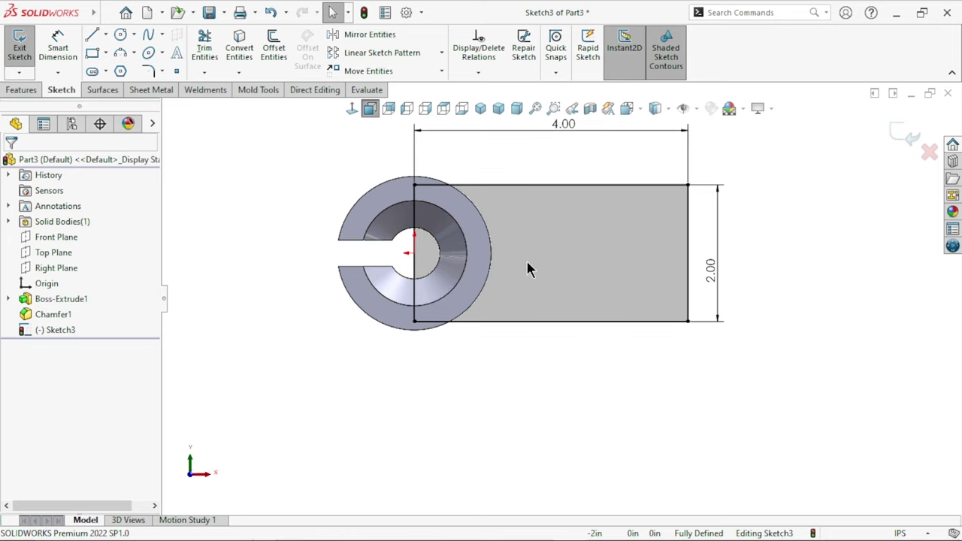
{"action": "left_click", "coordinate": [241, 52]}
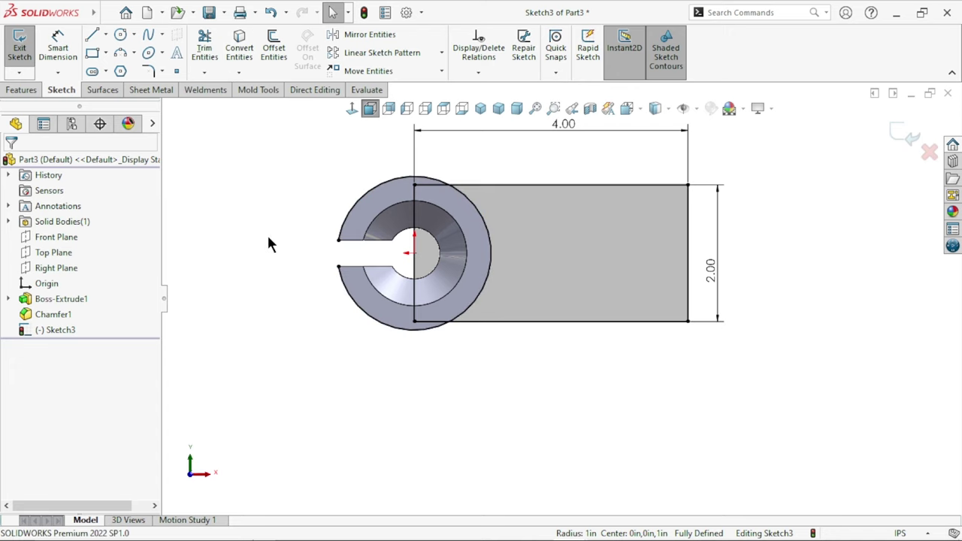
- Trim the ring arc and the rectangle's left side where they overlap on the left
{"action": "left_click", "coordinate": [204, 48]}
{"action": "scroll", "coordinate": [487, 242], "scroll_direction": "down", "scroll_amount": 1}
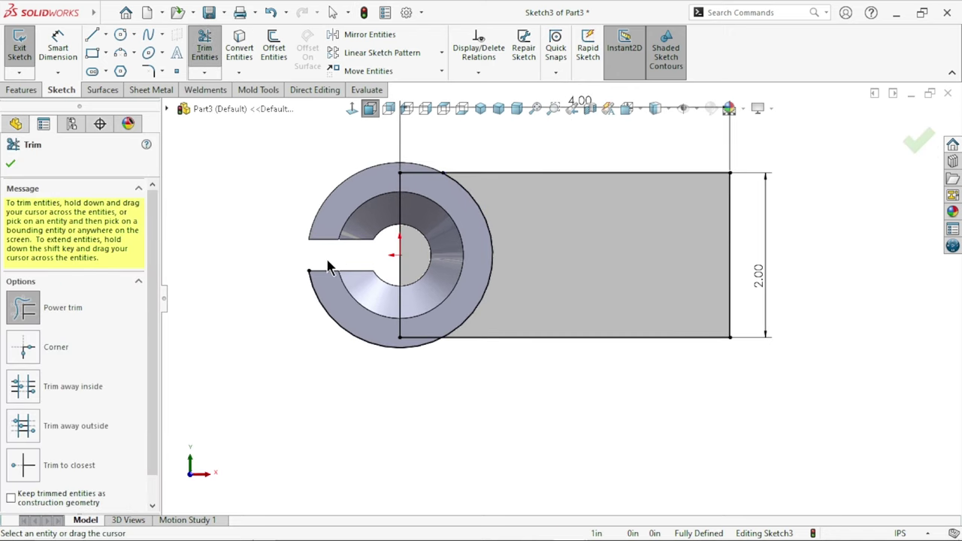
{"action": "scroll", "coordinate": [447, 263], "scroll_direction": "down", "scroll_amount": 1}
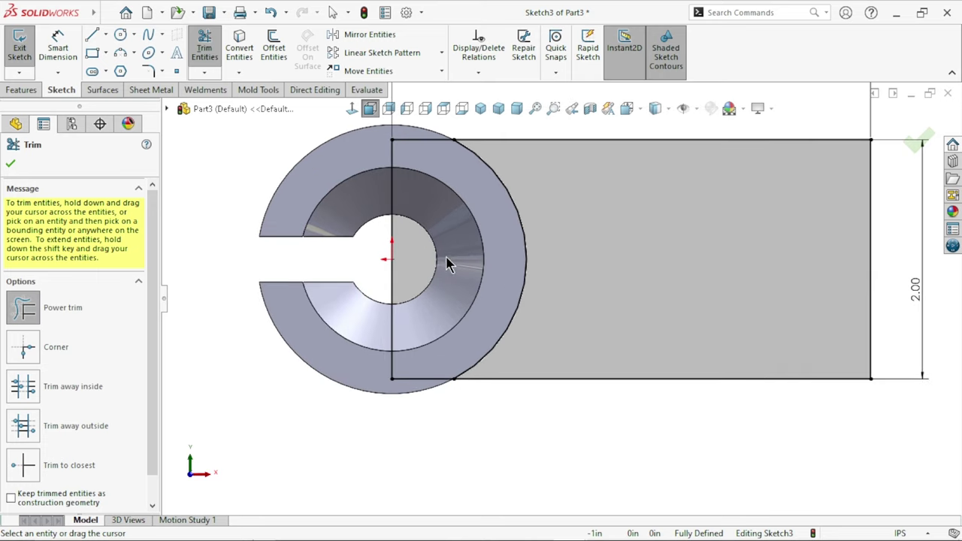
{"action": "left_click_drag", "start_coordinate": [421, 160], "coordinate": [410, 258]}
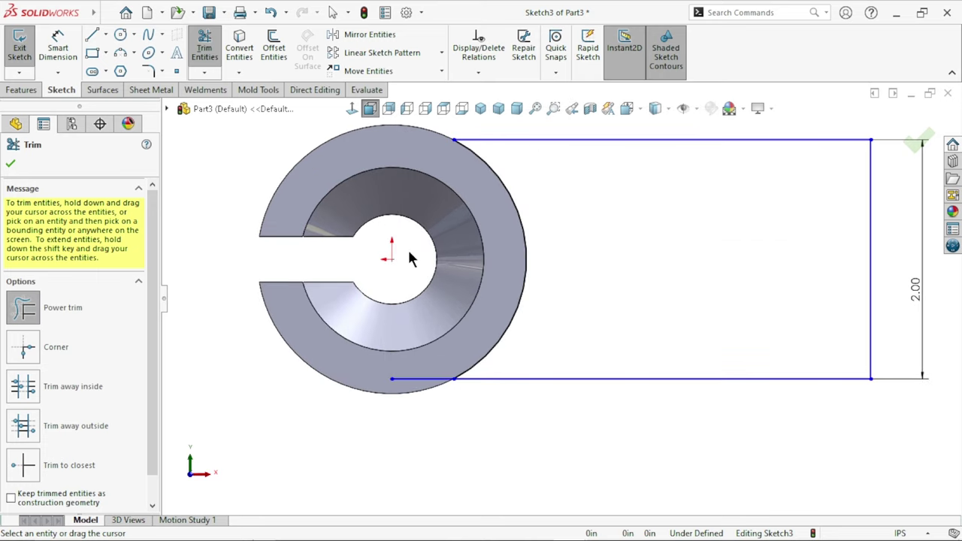
{"action": "left_click_drag", "start_coordinate": [418, 385], "coordinate": [408, 386]}
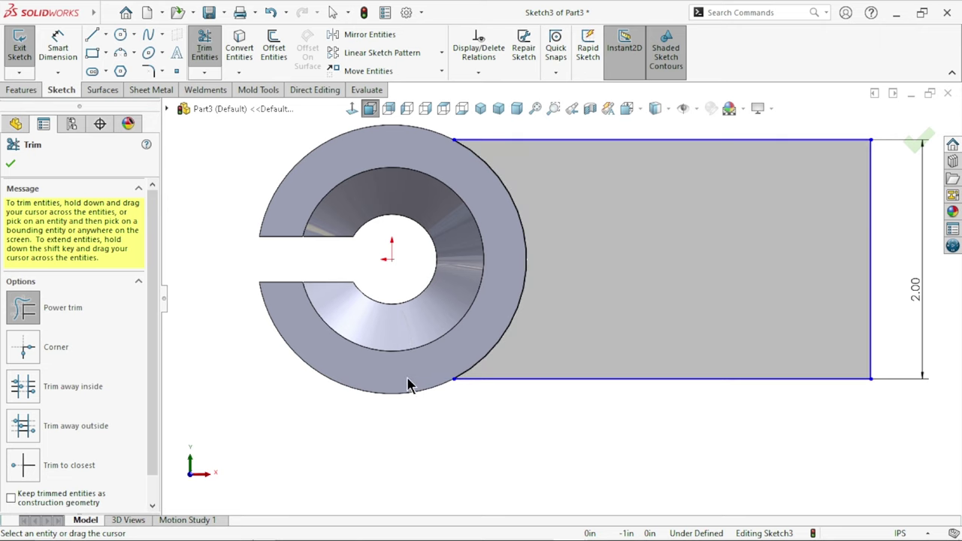
{"action": "key", "text": "f"}
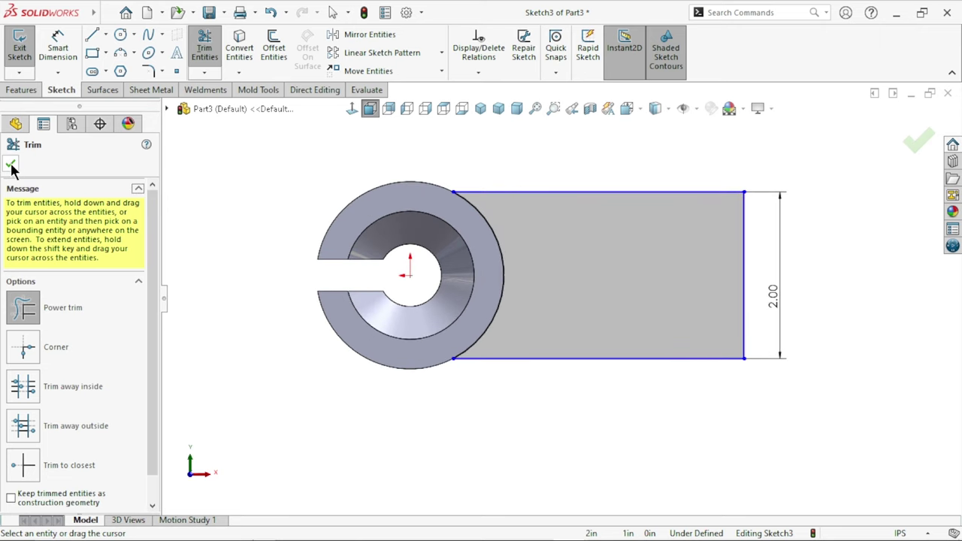
{"action": "left_click", "coordinate": [10, 166]}
- Fully define the sketch automatically, which adds a 5.11 overall length dimension
{"action": "left_click", "coordinate": [477, 73]}
{"action": "left_click", "coordinate": [498, 124]}
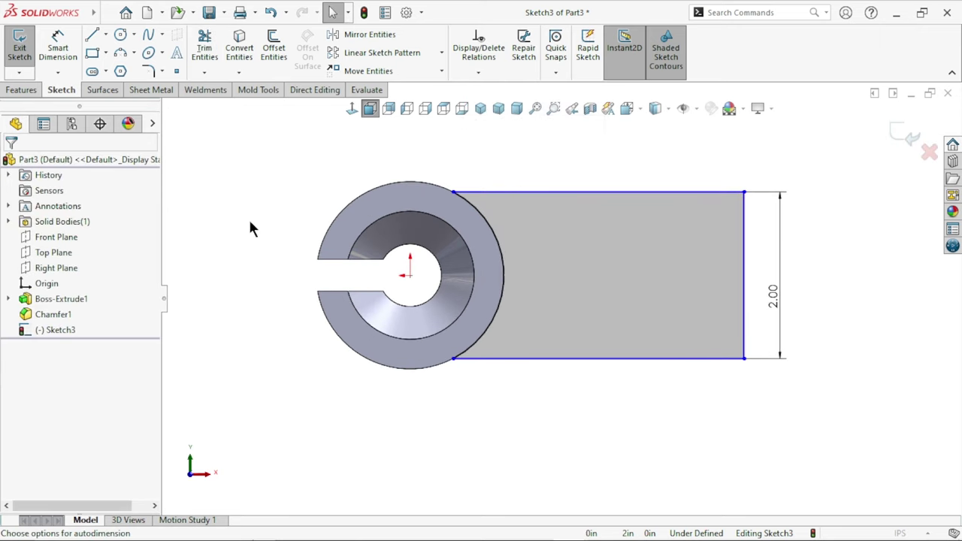
{"action": "left_click", "coordinate": [100, 239]}
{"action": "left_click", "coordinate": [13, 161]}
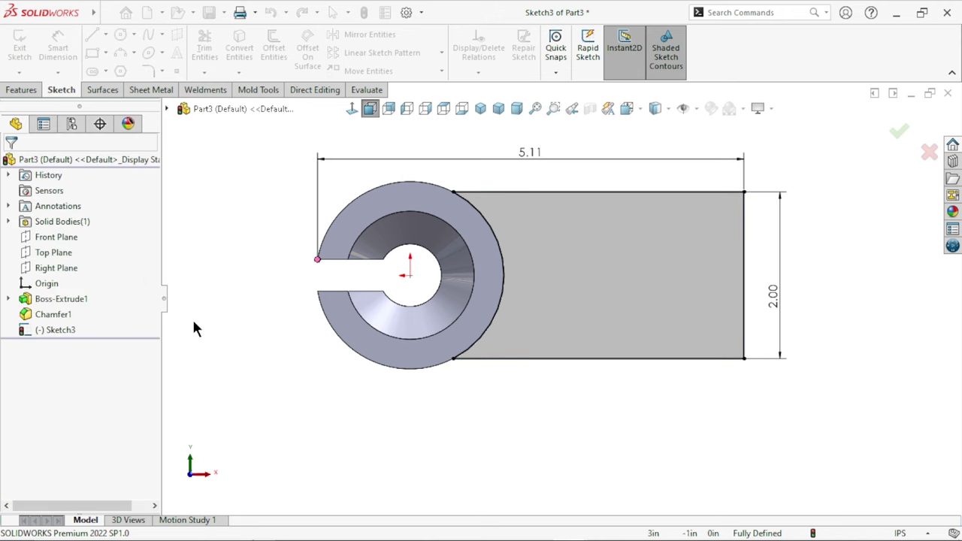
{"action": "scroll", "coordinate": [647, 300], "scroll_direction": "up", "scroll_amount": 3}
{"action": "scroll", "coordinate": [776, 338], "scroll_direction": "down", "scroll_amount": 2}
{"action": "scroll", "coordinate": [565, 332], "scroll_direction": "up", "scroll_amount": 3}
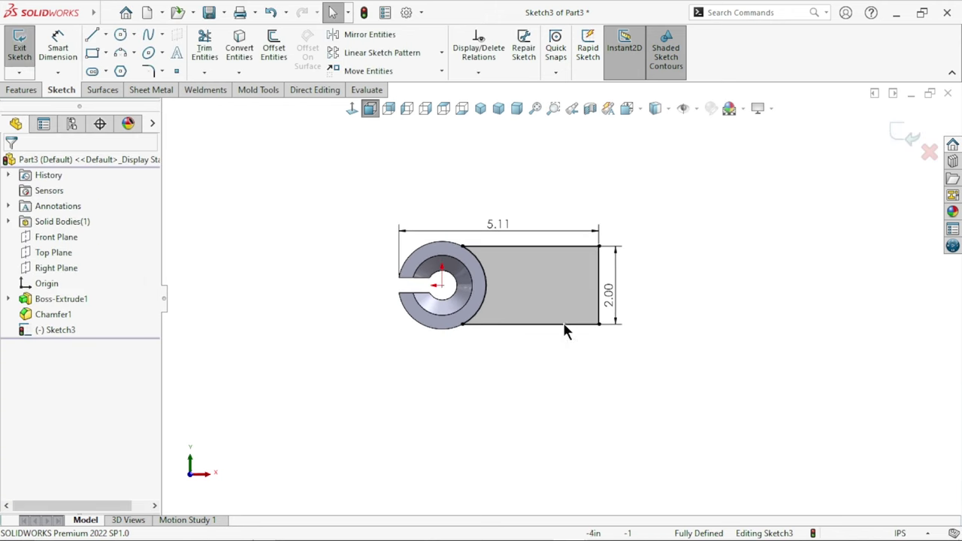
{"action": "scroll", "coordinate": [566, 331], "scroll_direction": "down", "scroll_amount": 2}
- Add a driven 4.00 dimension from ring centre to the arm's right edge, deleting the 5.11 dimension
{"action": "left_click", "coordinate": [44, 61]}
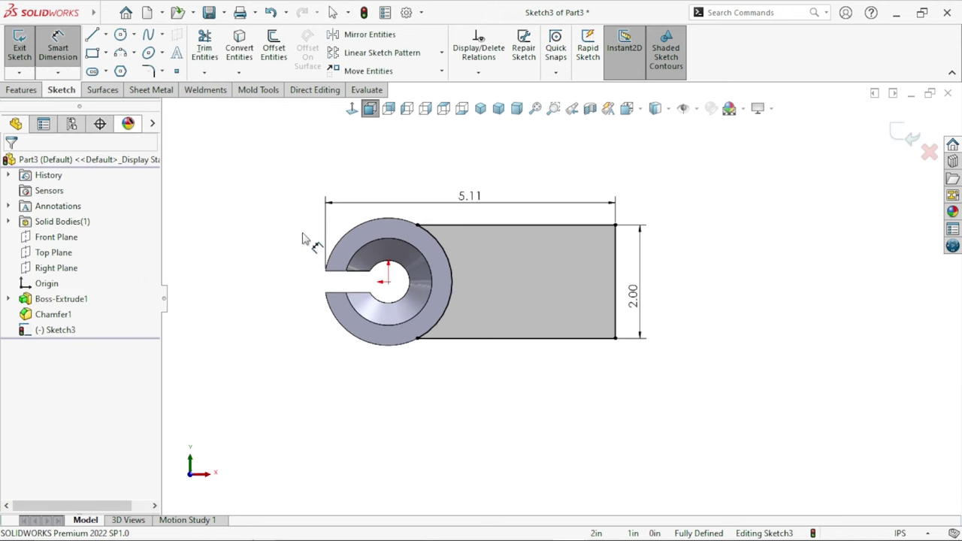
{"action": "left_click", "coordinate": [389, 282]}
{"action": "left_click", "coordinate": [617, 294]}
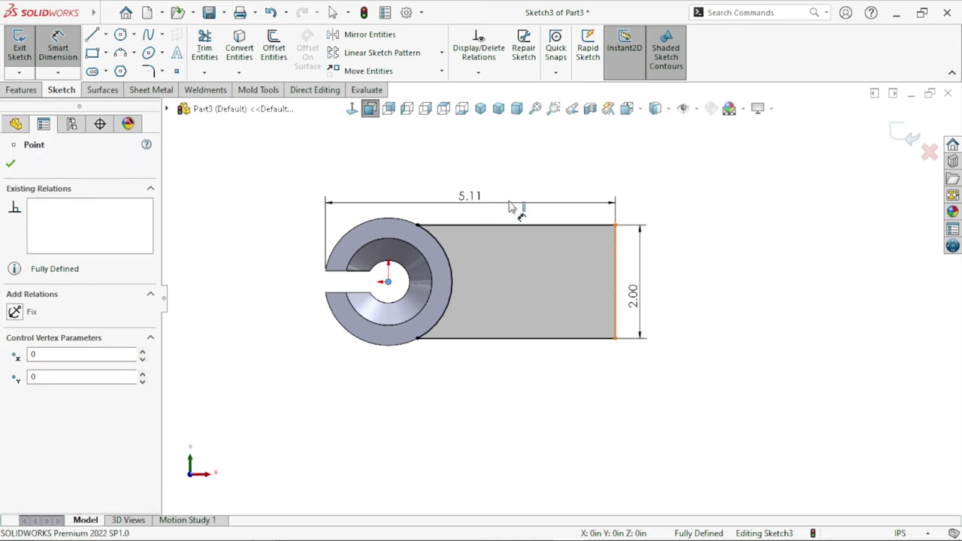
{"action": "left_click", "coordinate": [500, 160]}
{"action": "left_click", "coordinate": [289, 107]}
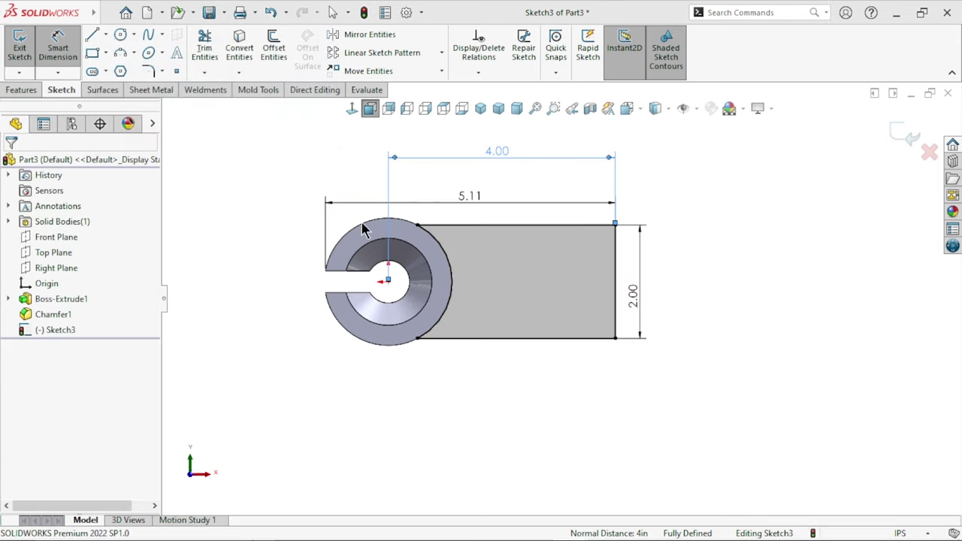
{"action": "double_click", "coordinate": [472, 200]}
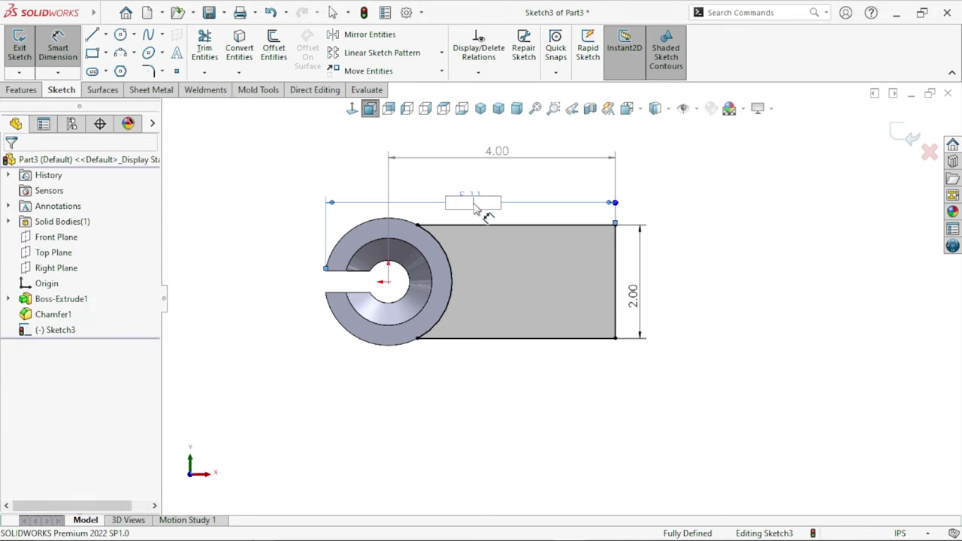
{"action": "key", "text": "Return"}
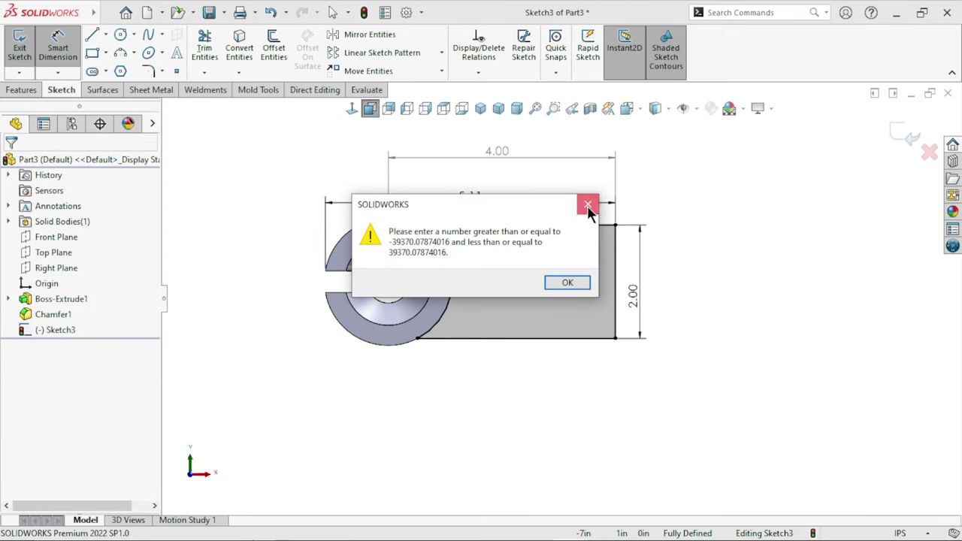
{"action": "left_click", "coordinate": [588, 206]}
{"action": "key", "text": "Delete"}
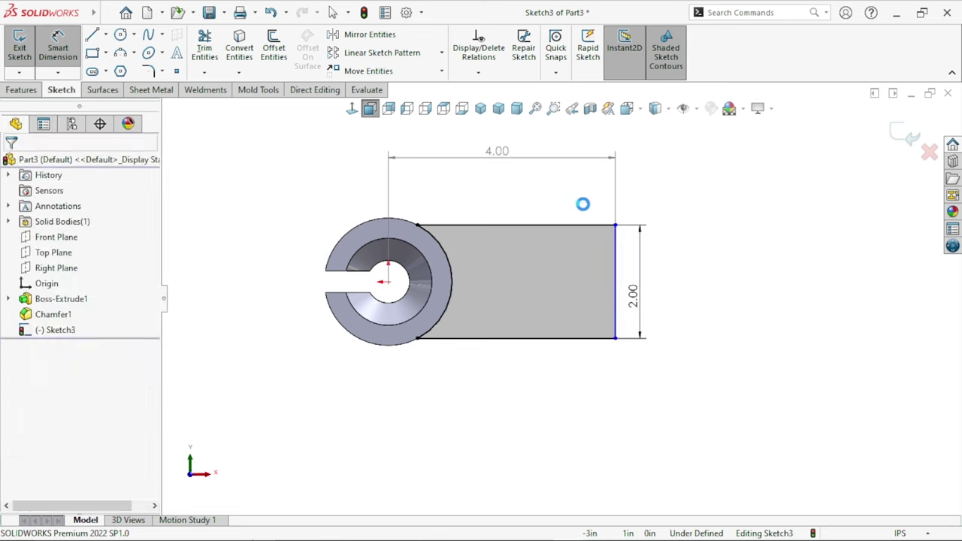
{"action": "scroll", "coordinate": [685, 314], "scroll_direction": "up", "scroll_amount": 2}
{"action": "scroll", "coordinate": [524, 288], "scroll_direction": "down", "scroll_amount": 2}
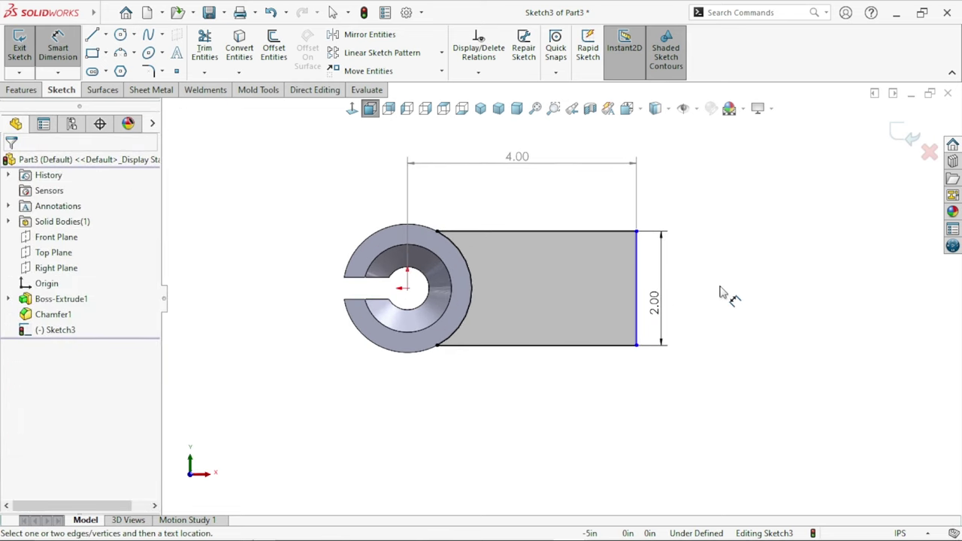
- Run Fully Define Sketch again, adding a 4.32 dimension so the sketch is fully defined
{"action": "left_click", "coordinate": [479, 72]}
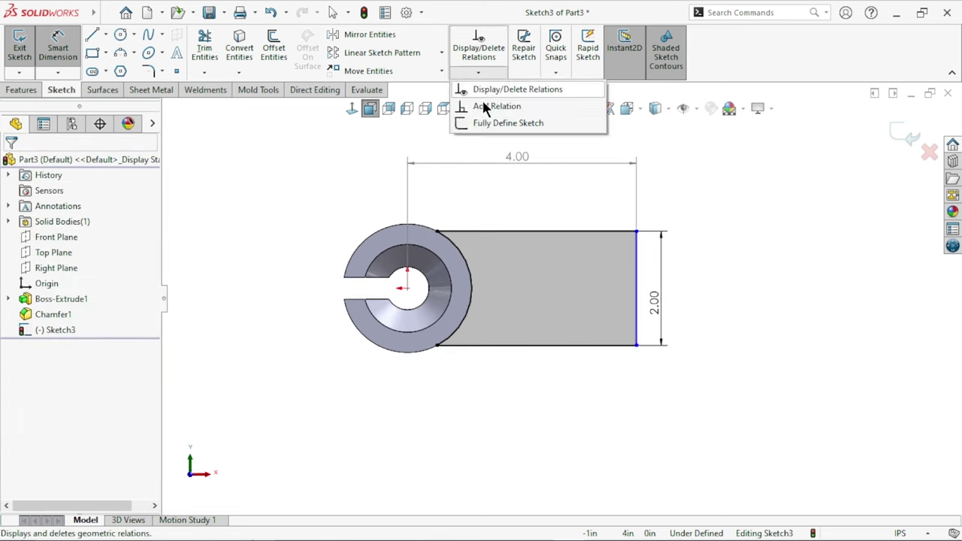
{"action": "left_click", "coordinate": [475, 129]}
{"action": "left_click", "coordinate": [78, 238]}
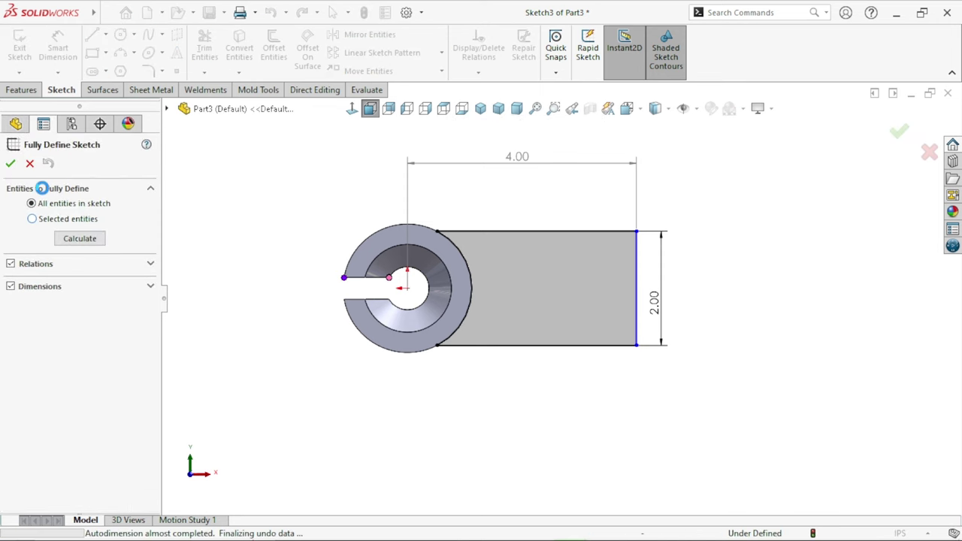
{"action": "left_click", "coordinate": [10, 163]}
{"action": "scroll", "coordinate": [646, 248], "scroll_direction": "up", "scroll_amount": 3}
{"action": "scroll", "coordinate": [639, 278], "scroll_direction": "down", "scroll_amount": 2}
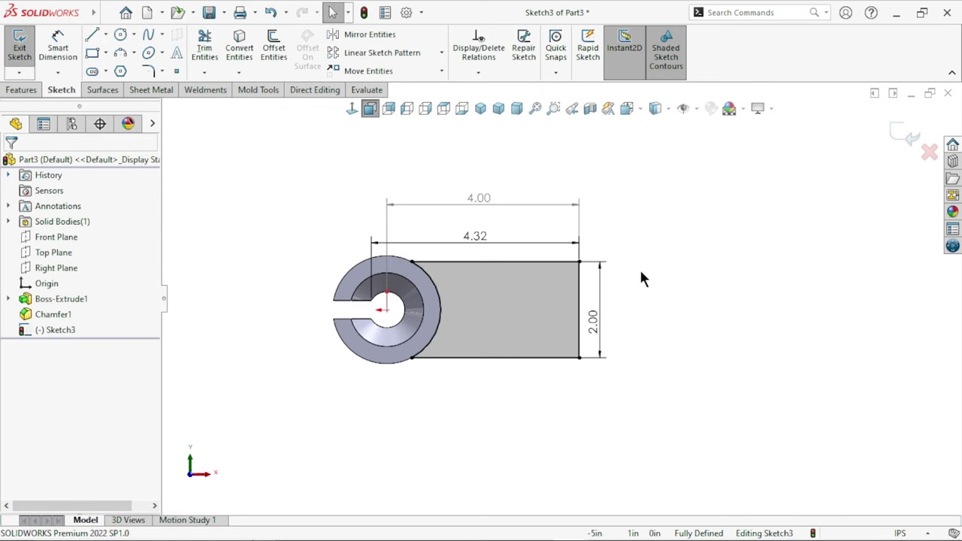
{"action": "scroll", "coordinate": [692, 349], "scroll_direction": "up", "scroll_amount": 1}
{"action": "scroll", "coordinate": [542, 331], "scroll_direction": "down", "scroll_amount": 1}
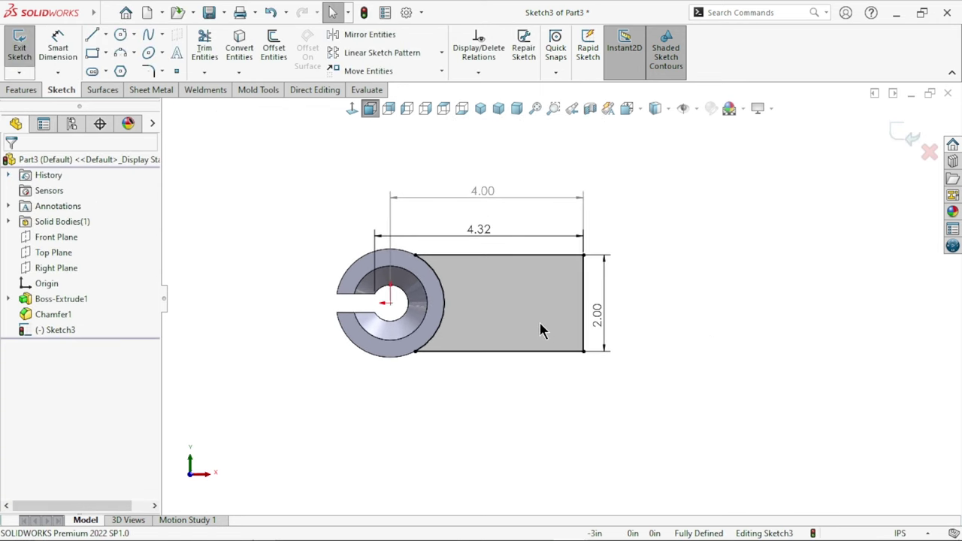
{"action": "left_click", "coordinate": [14, 91]}
- Boss-extrude the Sketch3 arm 0.75 in, in the reversed direction, merged with the ring
{"action": "left_click", "coordinate": [25, 51]}
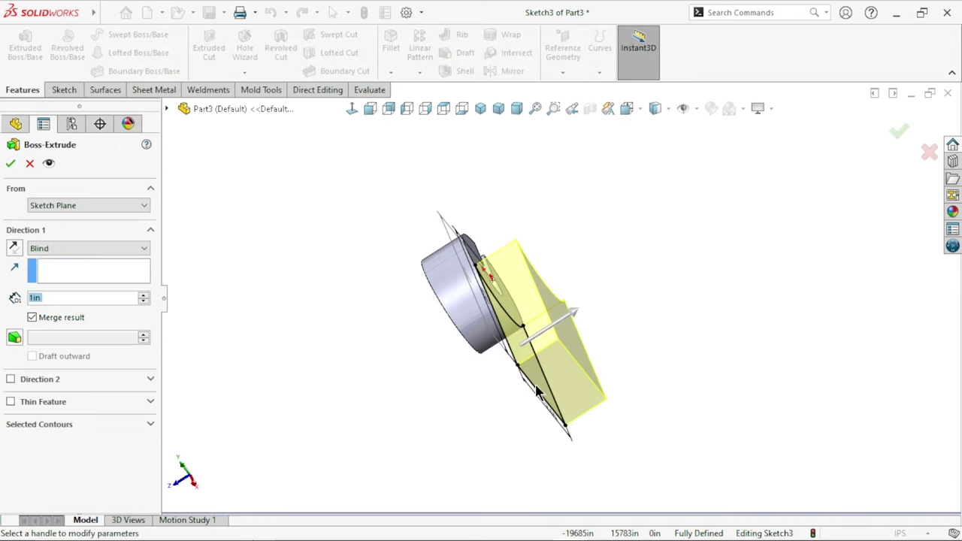
{"action": "left_click", "coordinate": [14, 248]}
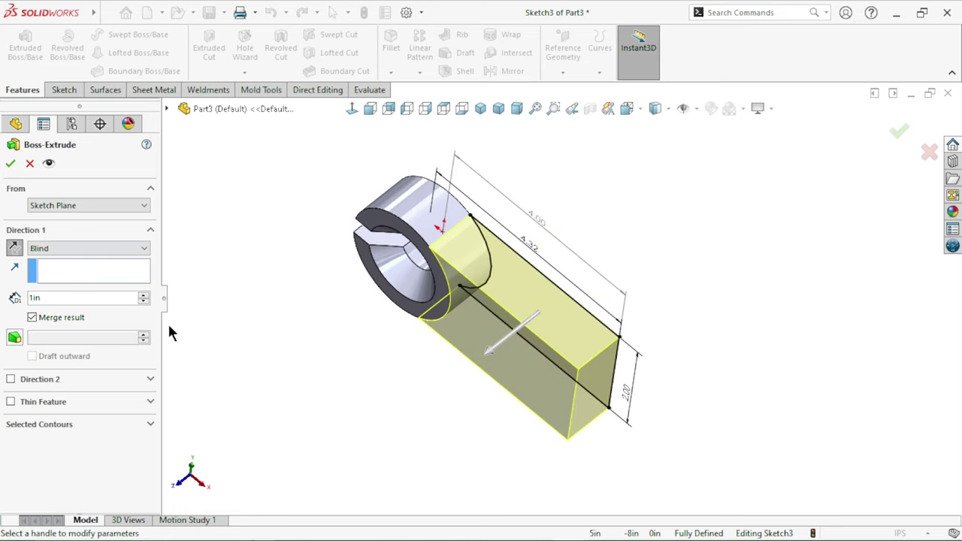
{"action": "double_click", "coordinate": [56, 299]}
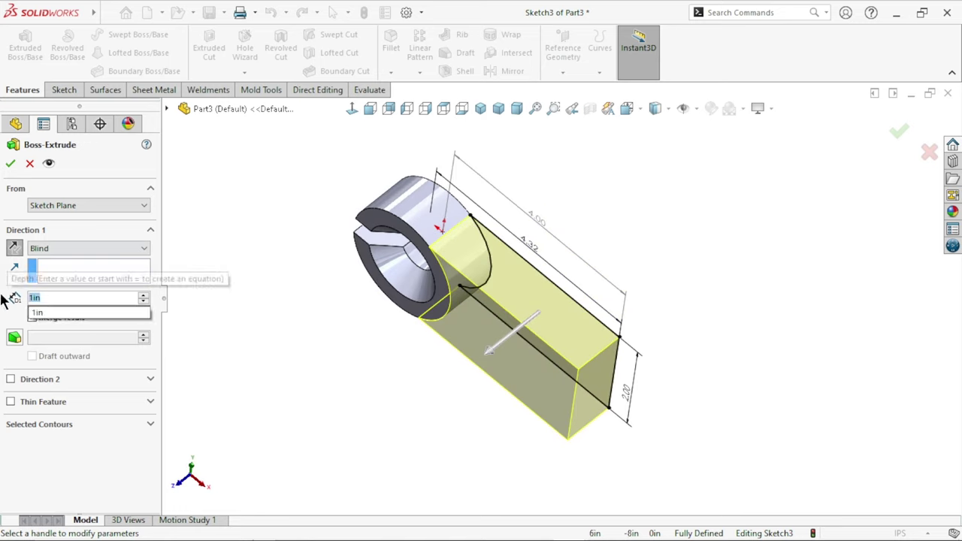
{"action": "type", "text": "0.75"}
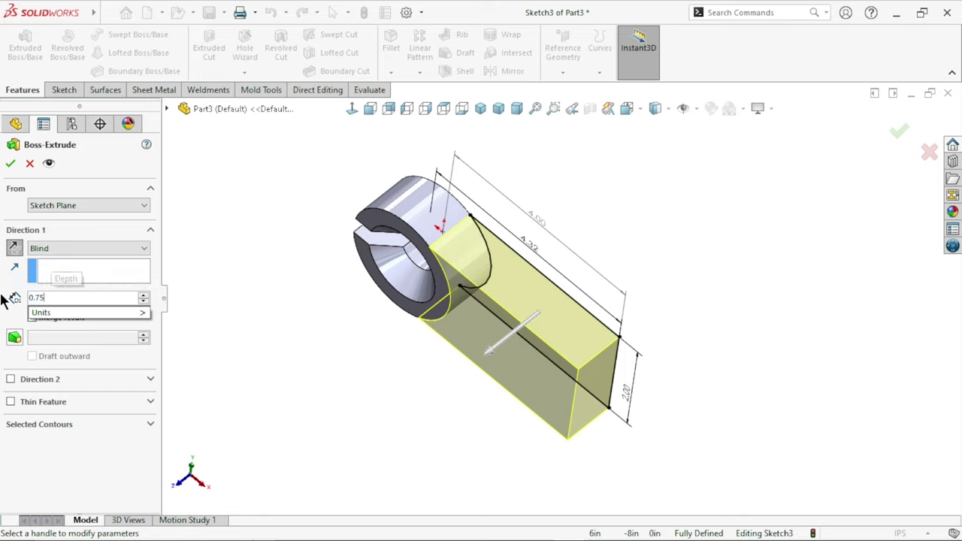
{"action": "key", "text": "Return"}
{"action": "scroll", "coordinate": [296, 383], "scroll_direction": "down", "scroll_amount": 2}
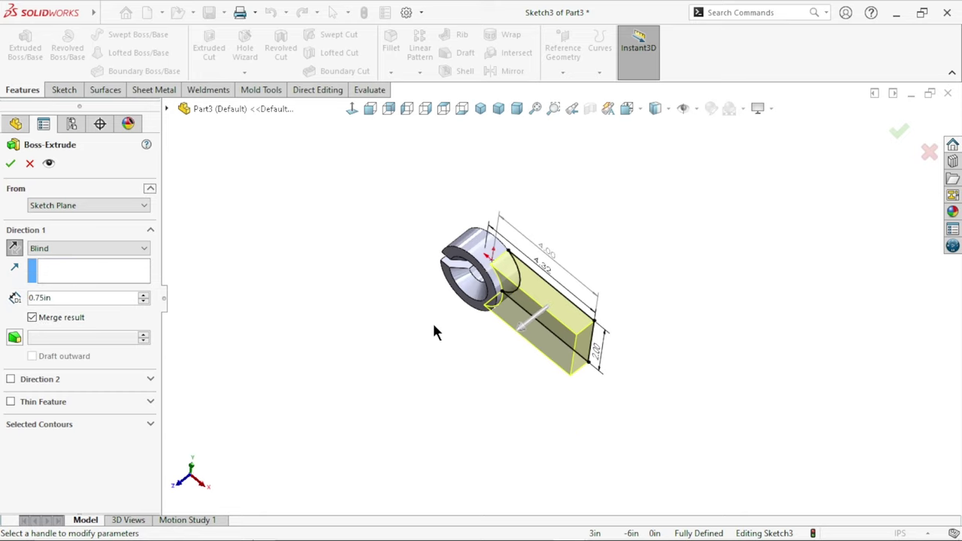
{"action": "scroll", "coordinate": [434, 333], "scroll_direction": "up", "scroll_amount": 2}
{"action": "left_click", "coordinate": [11, 164]}
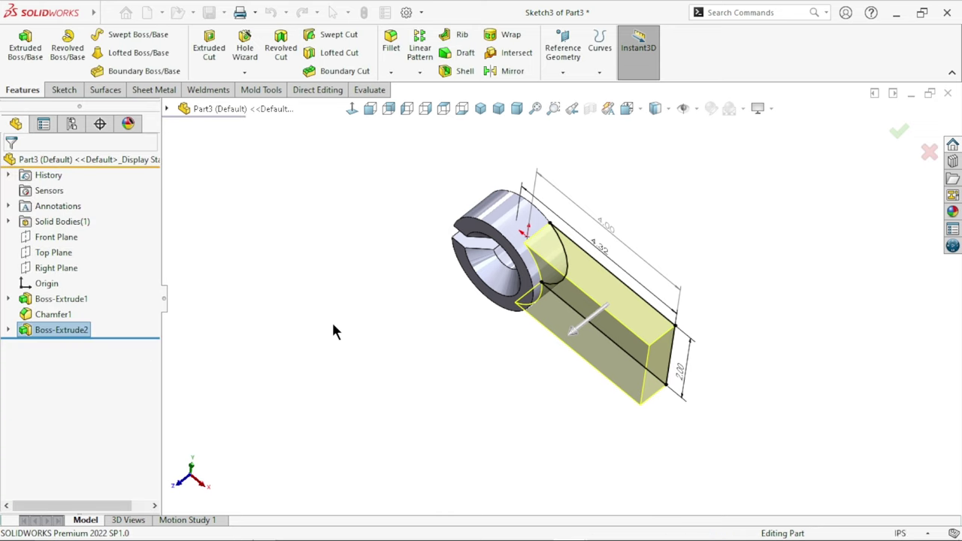
{"action": "mouse_move", "coordinate": [696, 351]}
{"action": "middle_mouse_down"}
{"action": "mouse_move", "coordinate": [617, 331]}
{"action": "mouse_move", "coordinate": [558, 333]}
{"action": "mouse_move", "coordinate": [728, 286]}
{"action": "mouse_move", "coordinate": [703, 357]}
{"action": "middle_mouse_up"}
{"action": "scroll", "coordinate": [616, 326], "scroll_direction": "down", "scroll_amount": 3}
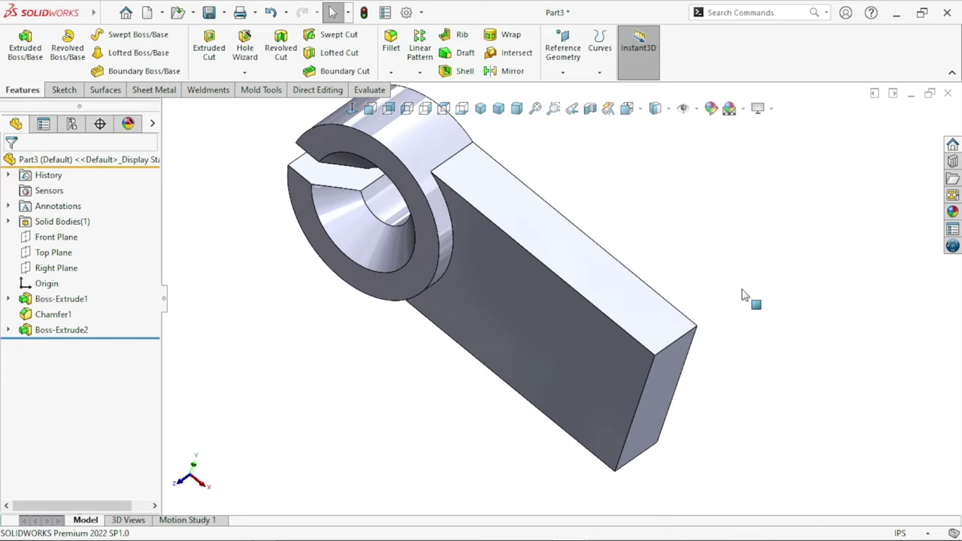
- Start a new sketch on the Top Plane
{"action": "scroll", "coordinate": [689, 308], "scroll_direction": "up", "scroll_amount": 3}
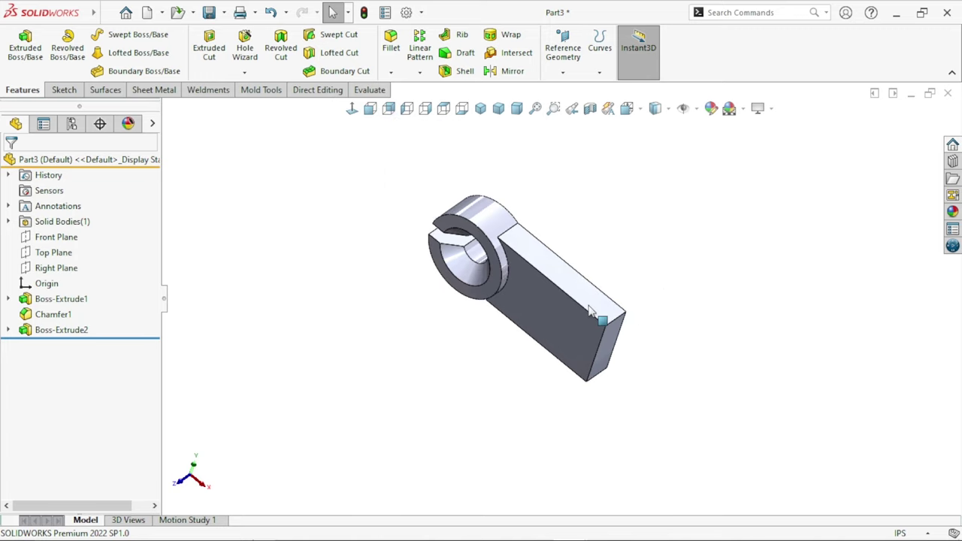
{"action": "scroll", "coordinate": [602, 323], "scroll_direction": "down", "scroll_amount": 2}
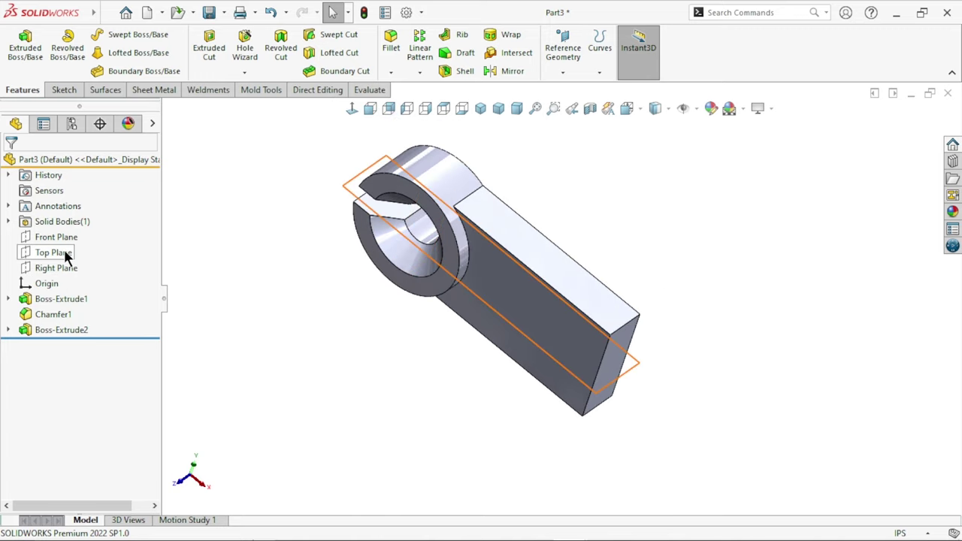
{"action": "key", "text": "ctrl+8"}
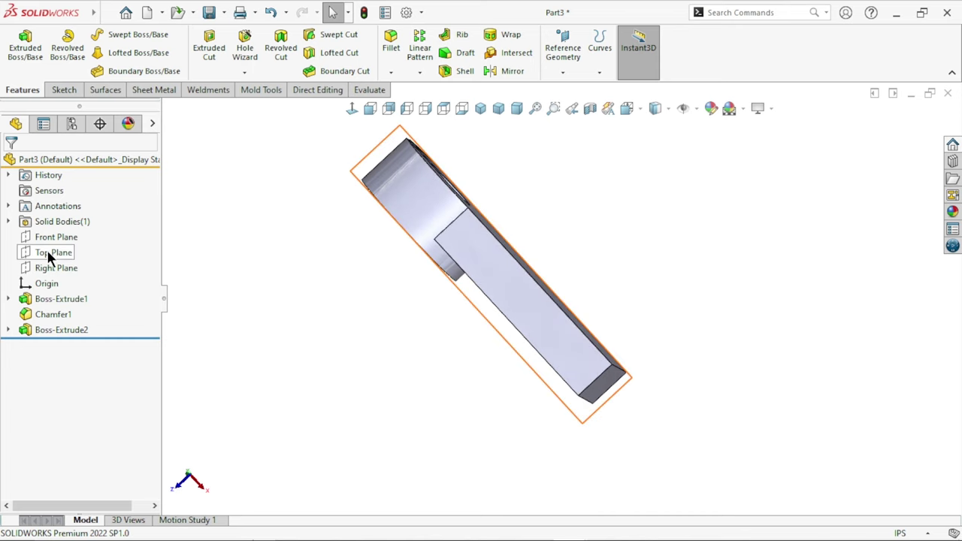
{"action": "left_click", "coordinate": [47, 254]}
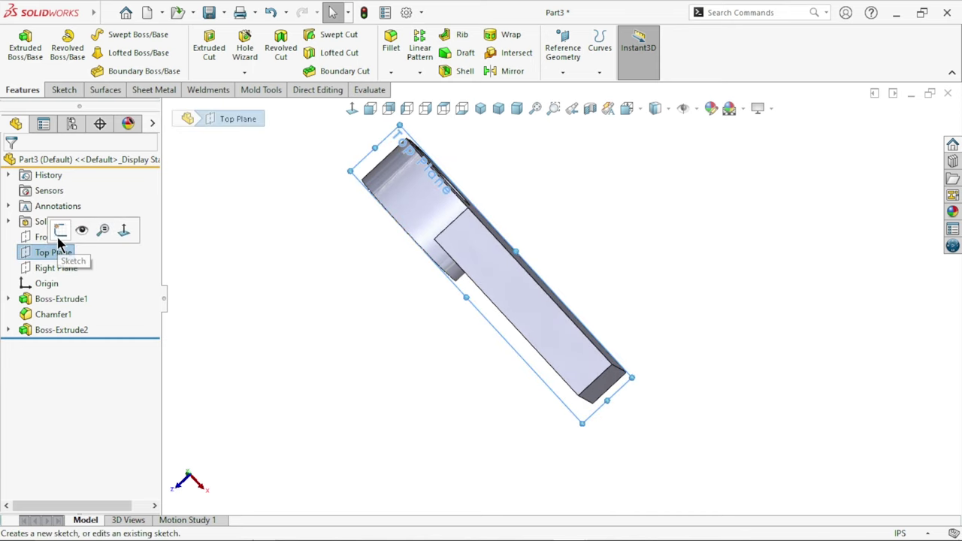
{"action": "left_click", "coordinate": [61, 227]}
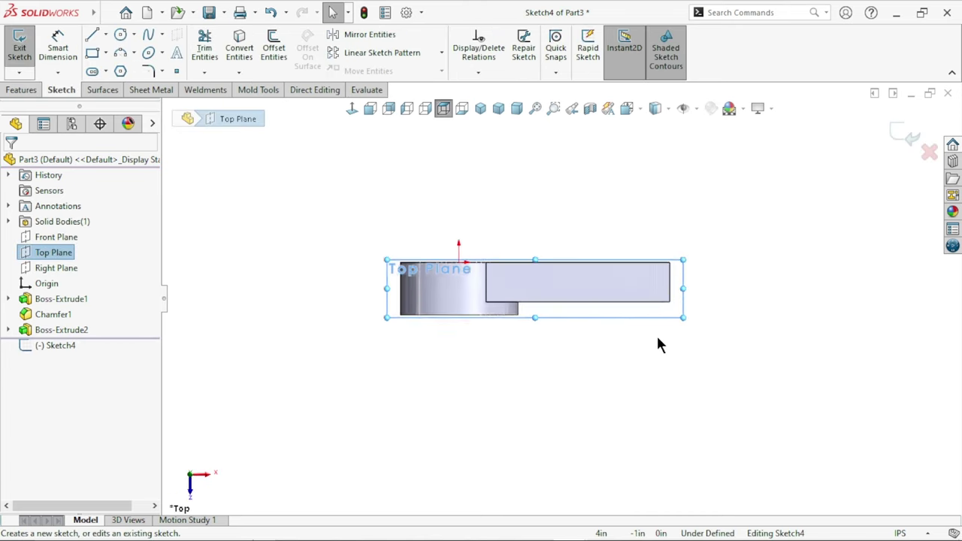
- Draw a horizontal line from the arm's right end, then a tangent arc curving down toward the ring
{"action": "left_click", "coordinate": [93, 36]}
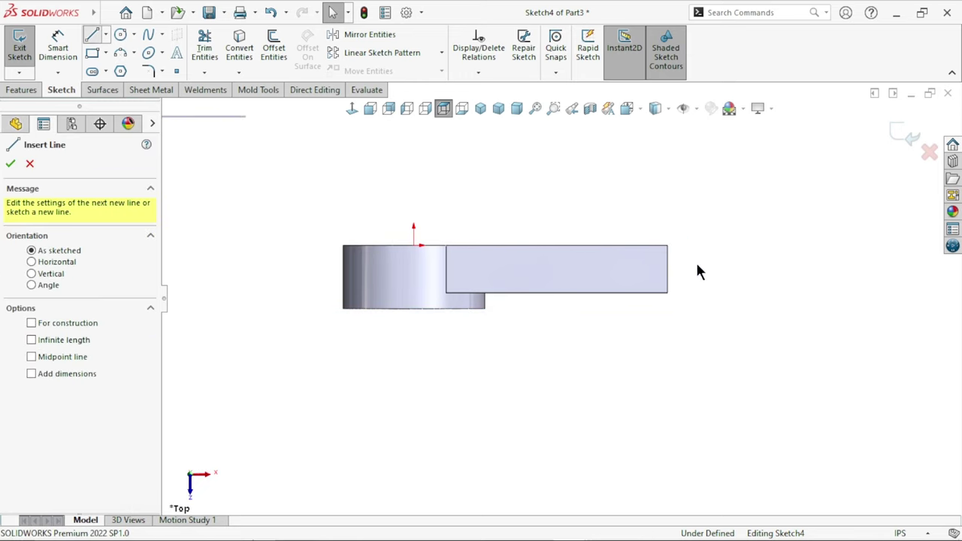
{"action": "left_click", "coordinate": [668, 268]}
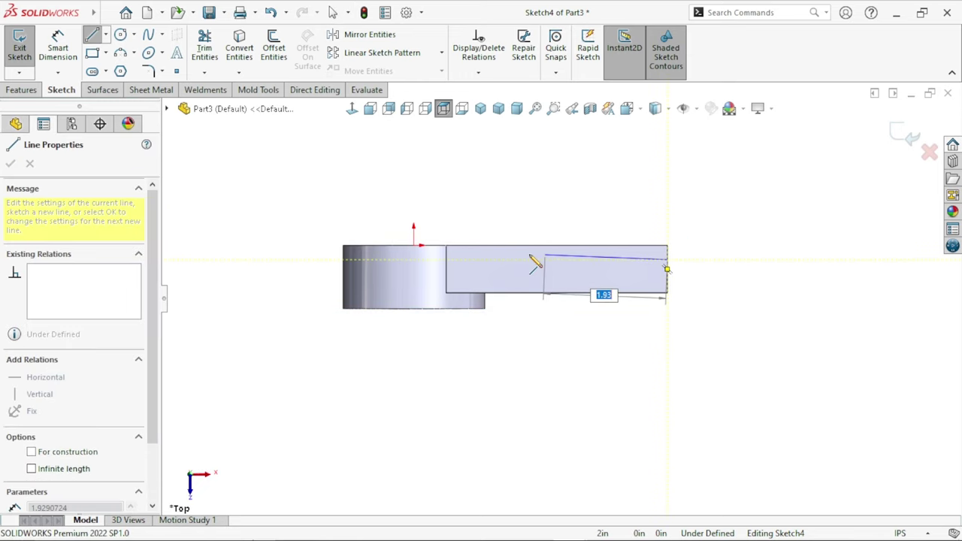
{"action": "left_click", "coordinate": [538, 260]}
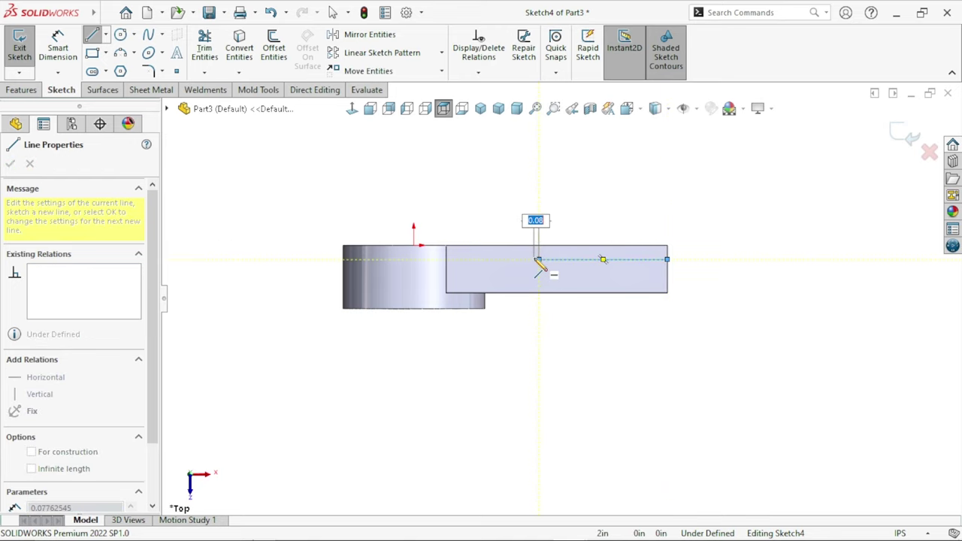
{"action": "left_click", "coordinate": [538, 260]}
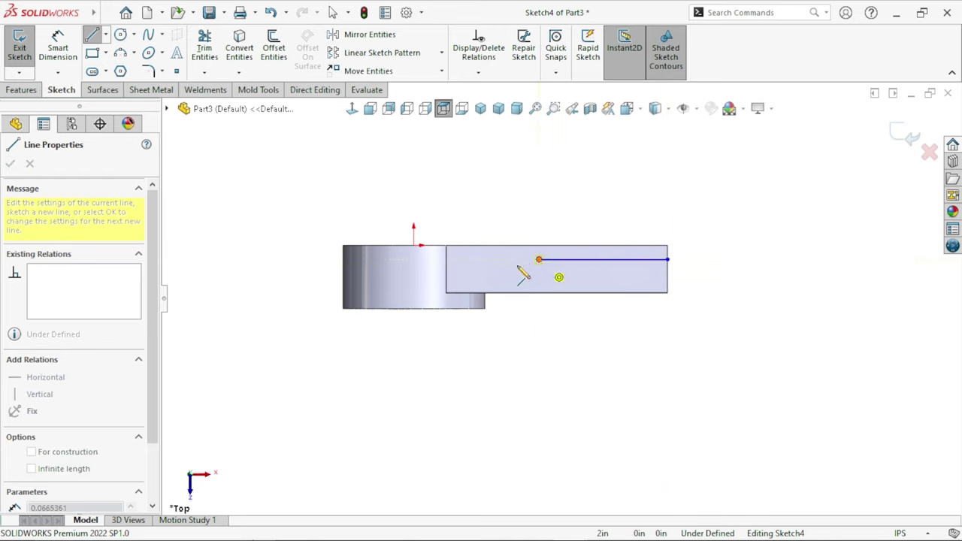
{"action": "left_click", "coordinate": [538, 261]}
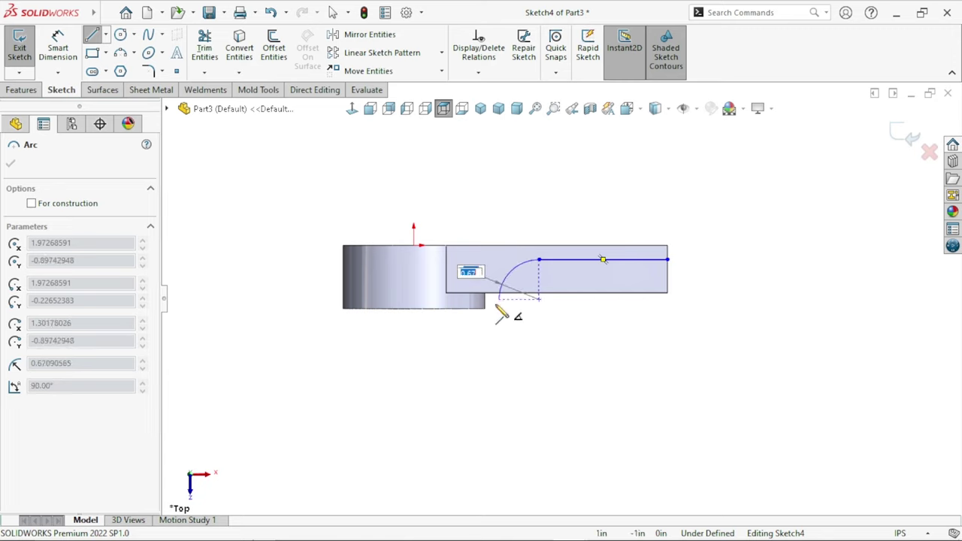
{"action": "left_click", "coordinate": [494, 304]}
{"action": "right_click", "coordinate": [555, 331]}
{"action": "left_click", "coordinate": [586, 339]}
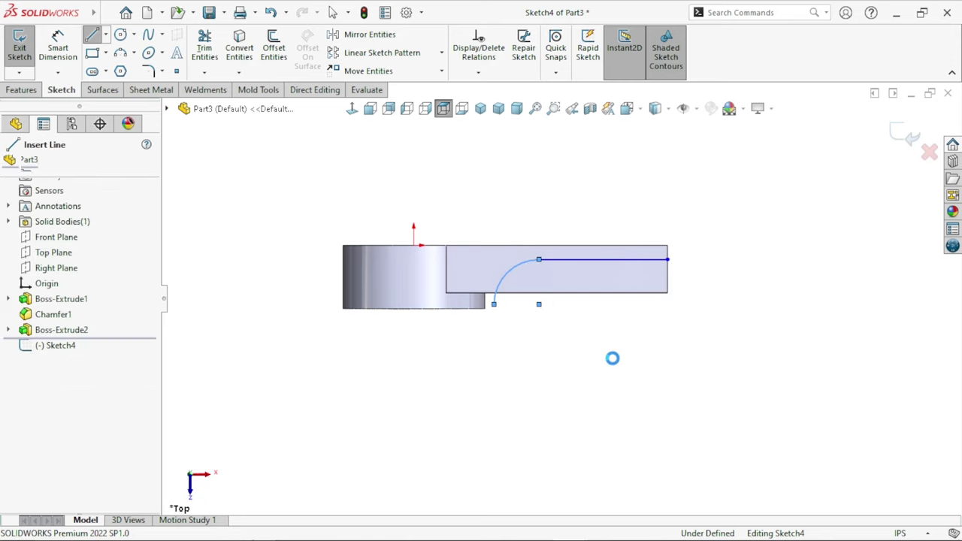
{"action": "scroll", "coordinate": [566, 295], "scroll_direction": "down", "scroll_amount": 1}
{"action": "scroll", "coordinate": [626, 256], "scroll_direction": "down", "scroll_amount": 1}
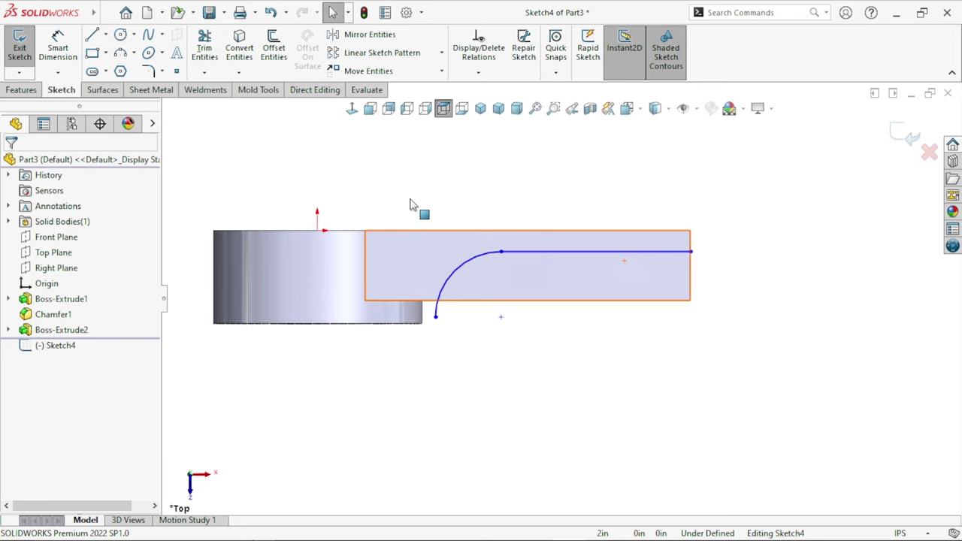
- Dimension the straight path line to 2.15 long and 0.25 below the arm's top edge
{"action": "left_click", "coordinate": [60, 46]}
{"action": "left_click", "coordinate": [598, 252]}
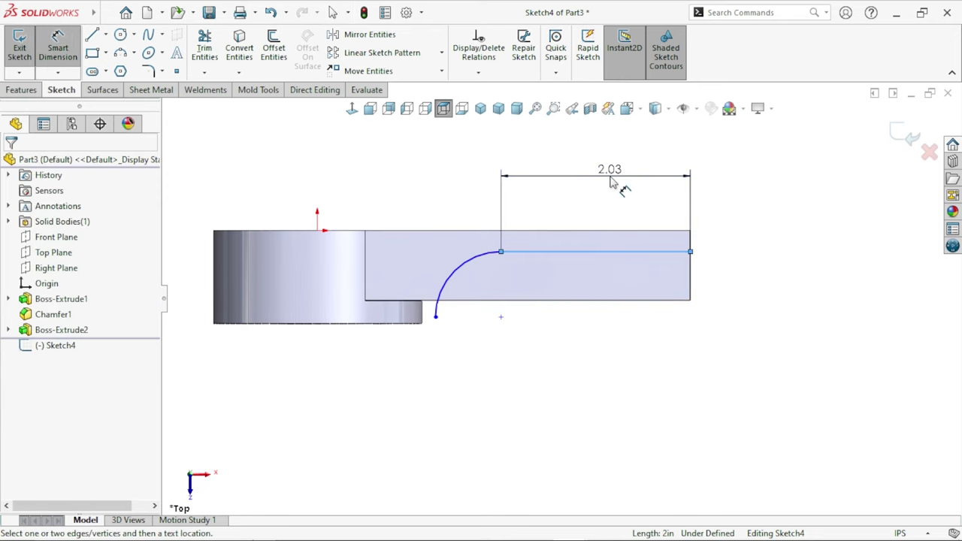
{"action": "left_click", "coordinate": [610, 183]}
{"action": "type", "text": "2"}
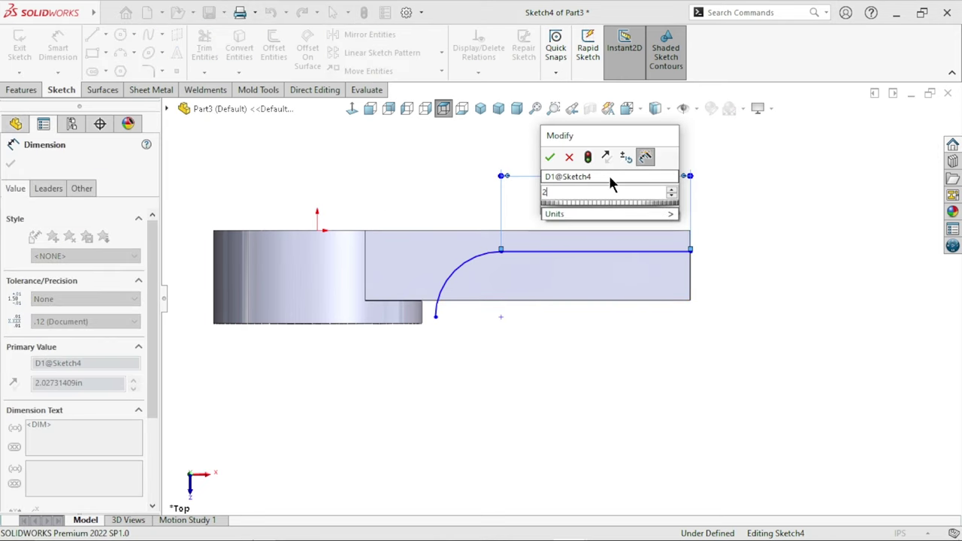
{"action": "type", "text": ".75"}
{"action": "key", "text": "Return"}
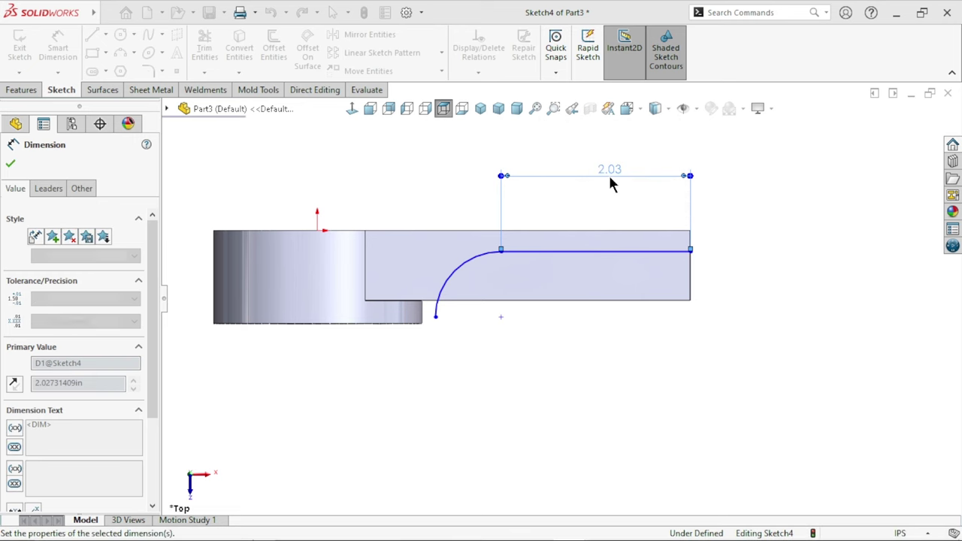
{"action": "left_click", "coordinate": [601, 391]}
{"action": "scroll", "coordinate": [591, 387], "scroll_direction": "up", "scroll_amount": 2}
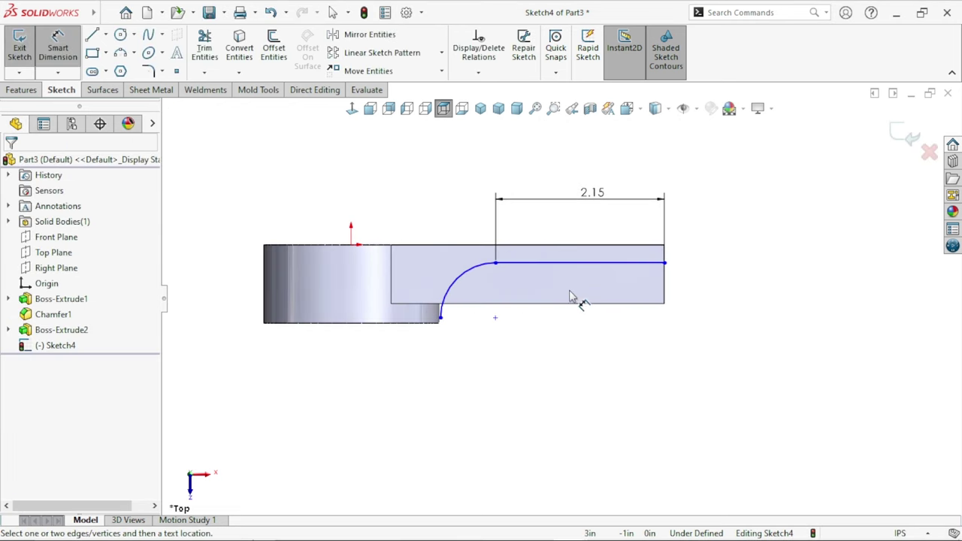
{"action": "scroll", "coordinate": [560, 331], "scroll_direction": "up", "scroll_amount": 2}
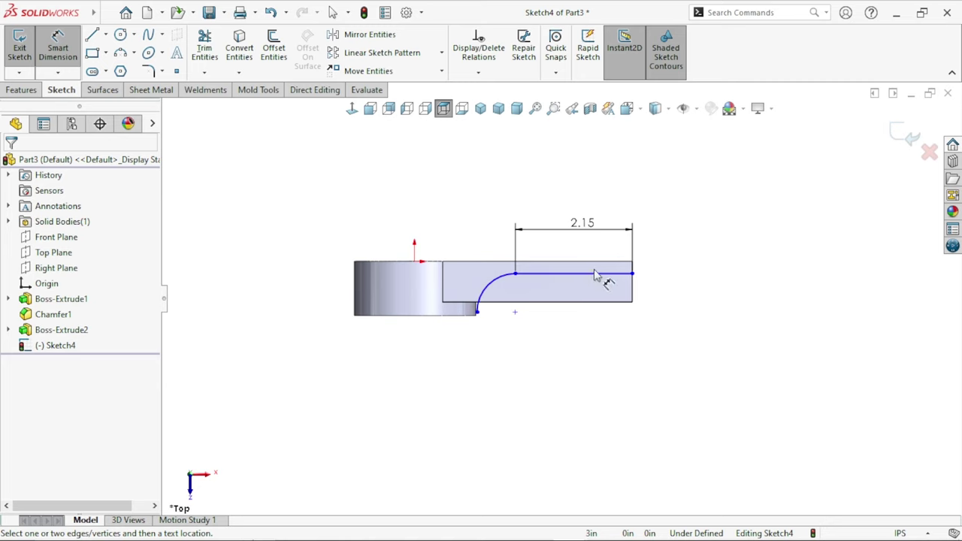
{"action": "scroll", "coordinate": [602, 278], "scroll_direction": "down", "scroll_amount": 2}
{"action": "left_click", "coordinate": [633, 262]}
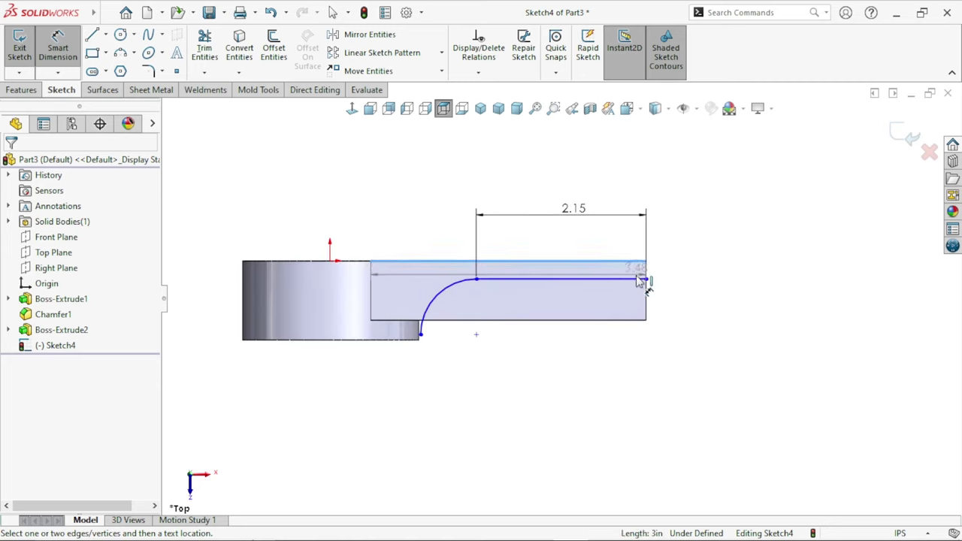
{"action": "left_click", "coordinate": [644, 279]}
{"action": "left_click", "coordinate": [680, 241]}
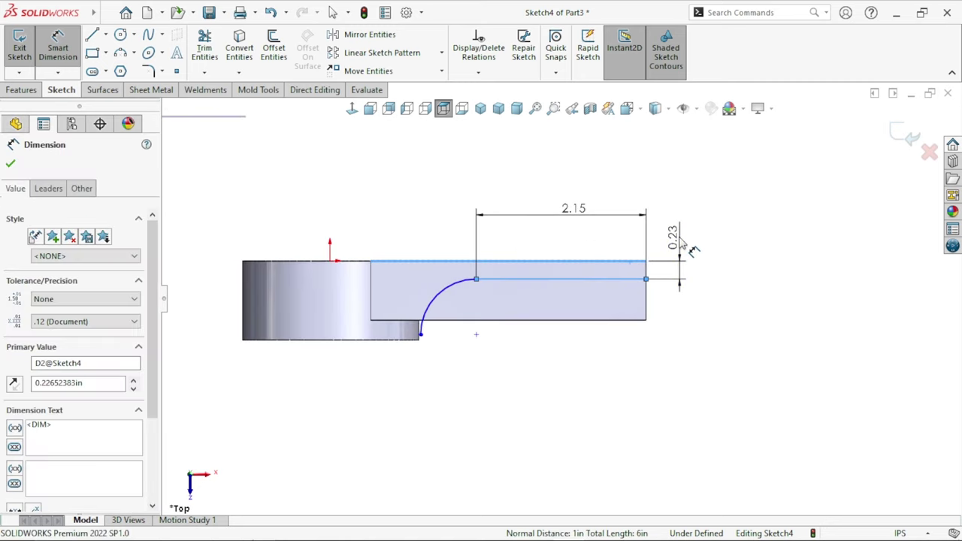
{"action": "type", "text": "0.25"}
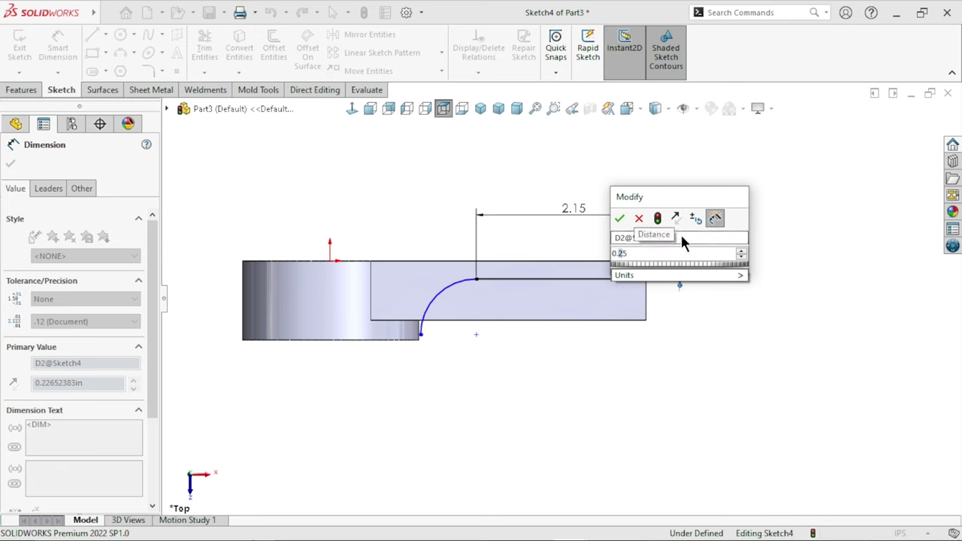
{"action": "key", "text": "Return"}
{"action": "left_click", "coordinate": [710, 358]}
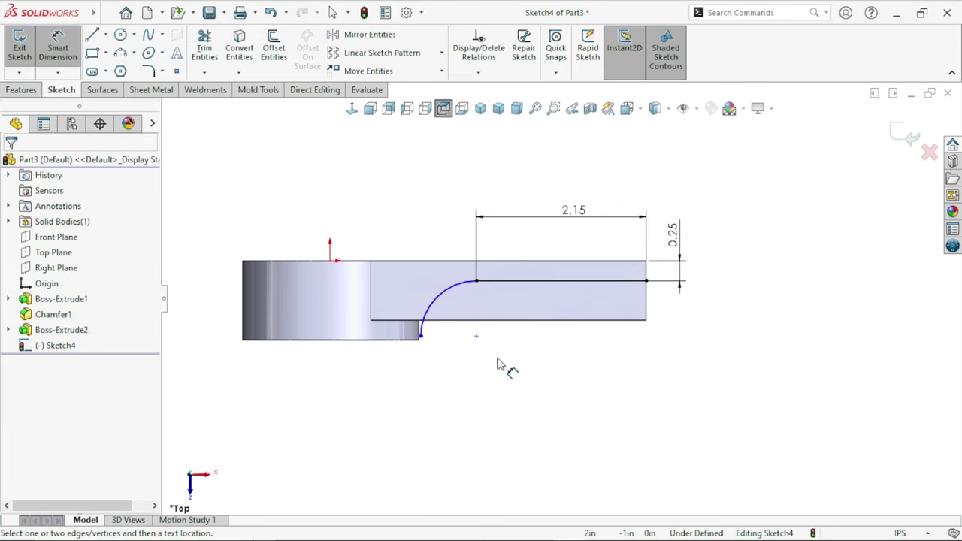
- Give the path arc a 0.65 radius and exit the sketch
{"action": "left_click", "coordinate": [441, 304]}
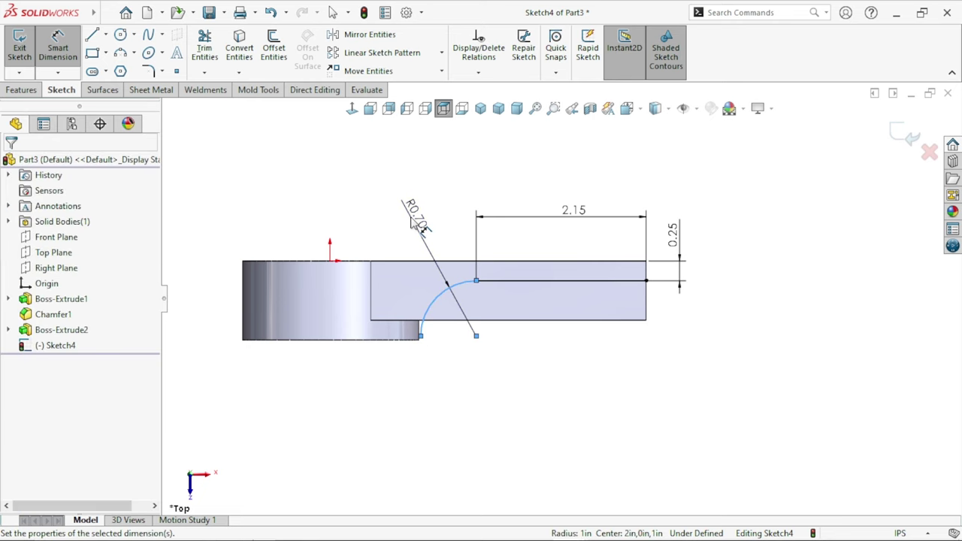
{"action": "left_click", "coordinate": [412, 220]}
{"action": "type", "text": "0.6"}
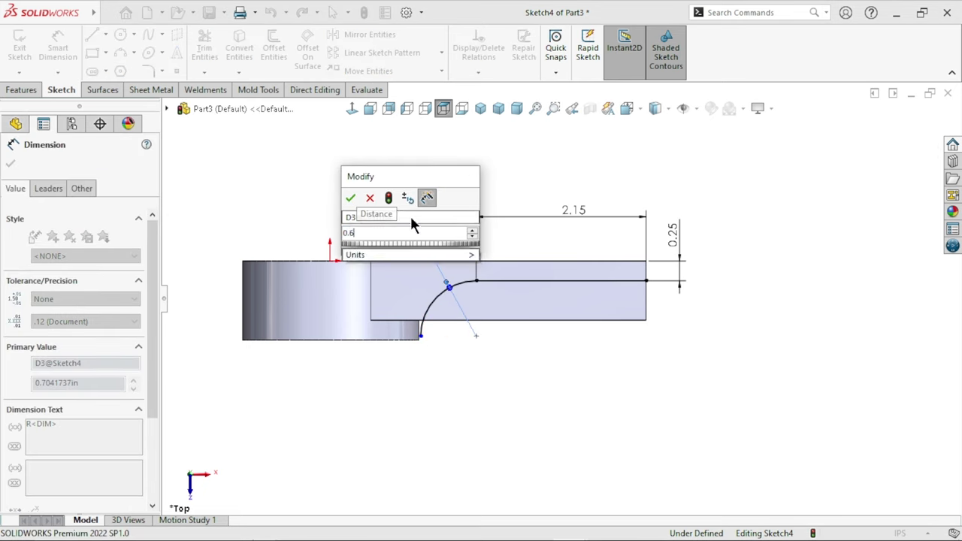
{"action": "type", "text": "5"}
{"action": "key", "text": "Return"}
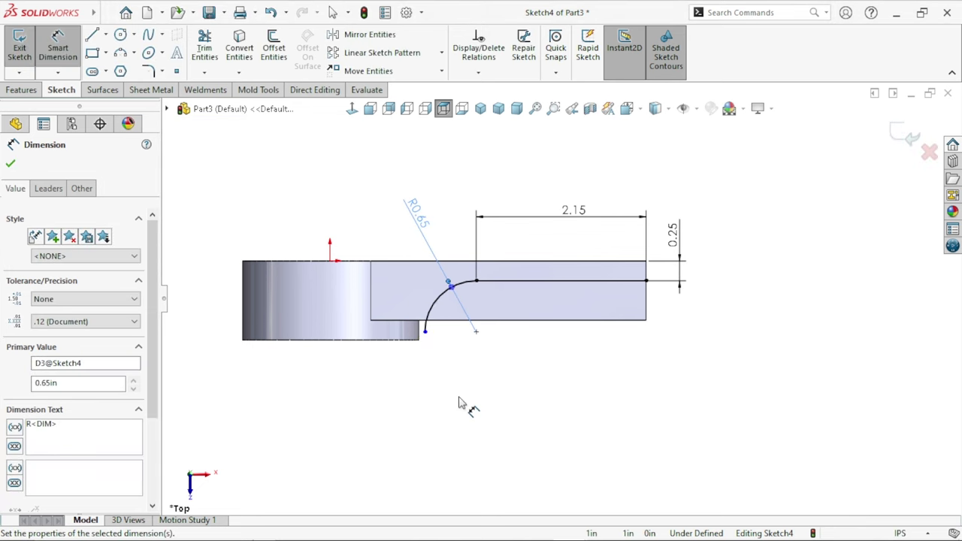
{"action": "scroll", "coordinate": [481, 398], "scroll_direction": "up", "scroll_amount": 2}
{"action": "scroll", "coordinate": [579, 325], "scroll_direction": "down", "scroll_amount": 1}
{"action": "scroll", "coordinate": [569, 321], "scroll_direction": "up", "scroll_amount": 2}
{"action": "scroll", "coordinate": [570, 321], "scroll_direction": "down", "scroll_amount": 2}
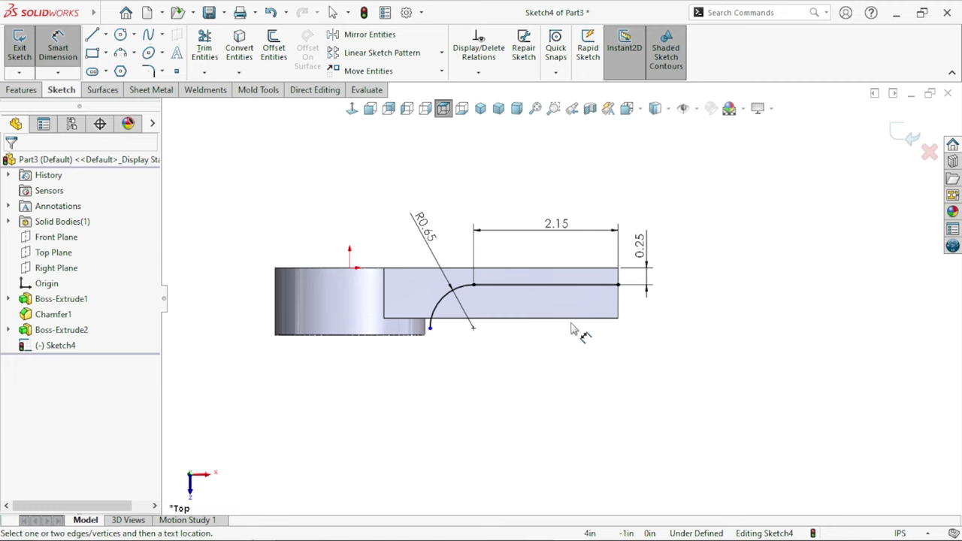
{"action": "scroll", "coordinate": [572, 328], "scroll_direction": "up", "scroll_amount": 1}
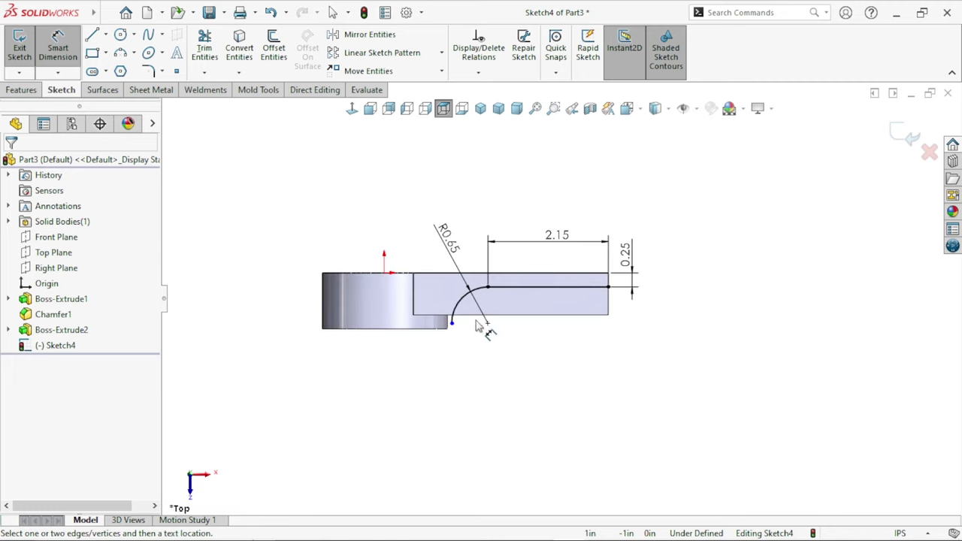
{"action": "left_click", "coordinate": [899, 143]}
- Start a sketch on the arm's flat end face and draw a corner rectangle
{"action": "key", "text": "ctrl+7"}
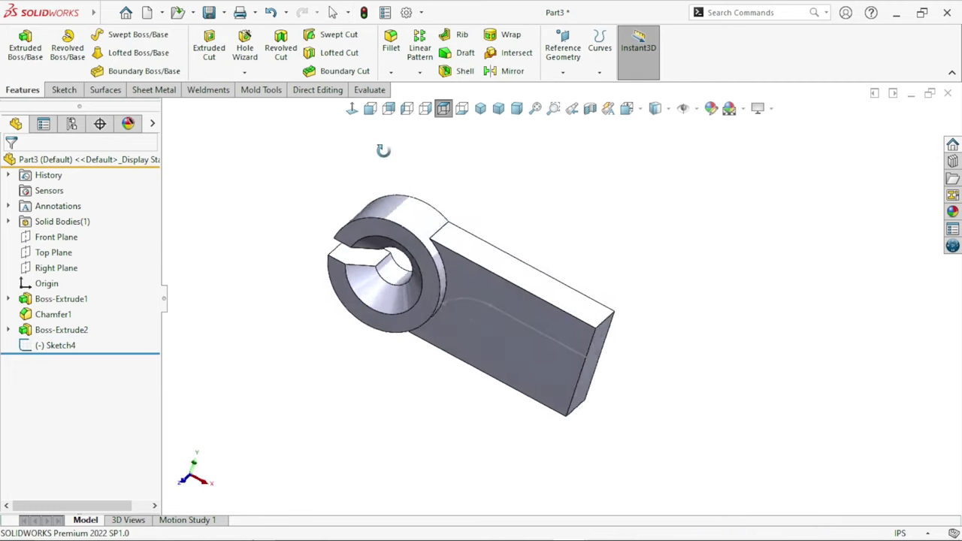
{"action": "left_click", "coordinate": [613, 339]}
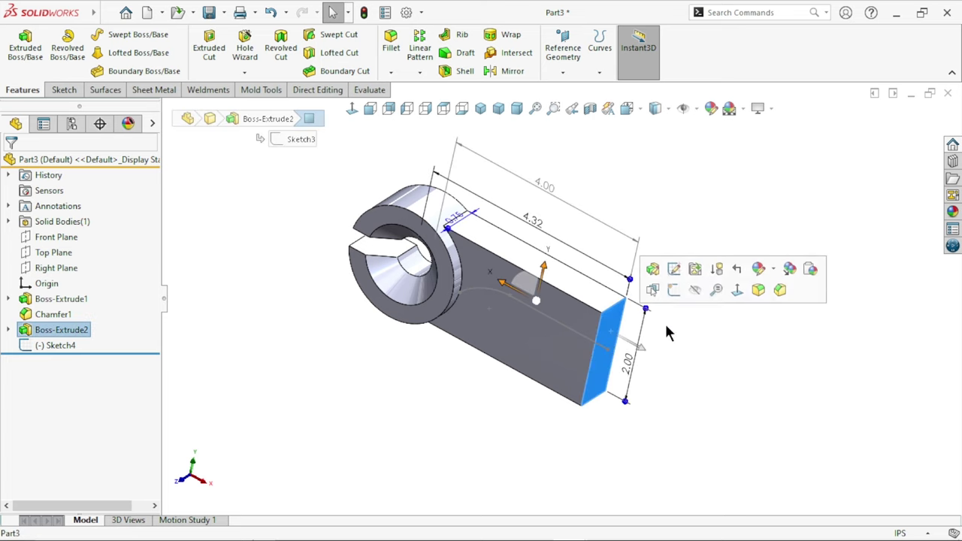
{"action": "left_click", "coordinate": [672, 288]}
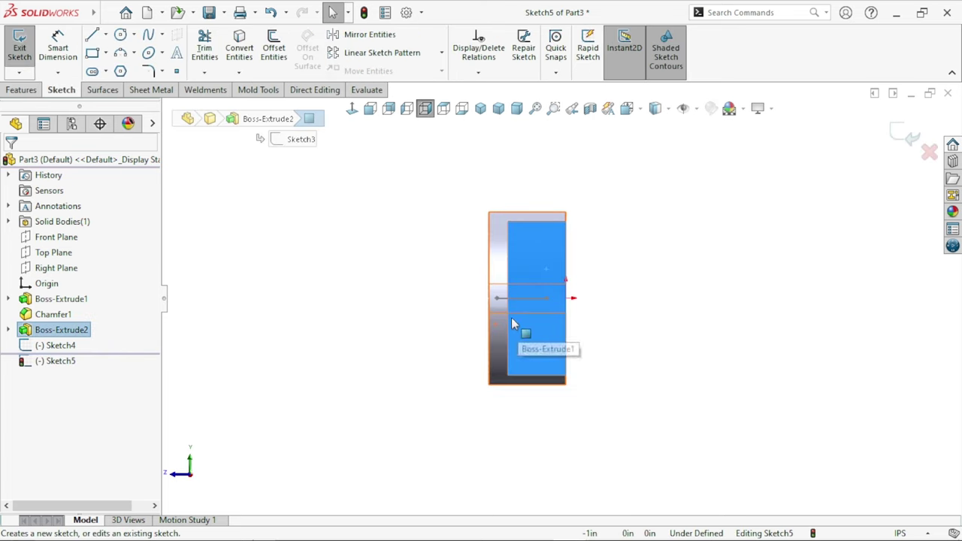
{"action": "left_click", "coordinate": [666, 309]}
{"action": "left_click", "coordinate": [92, 53]}
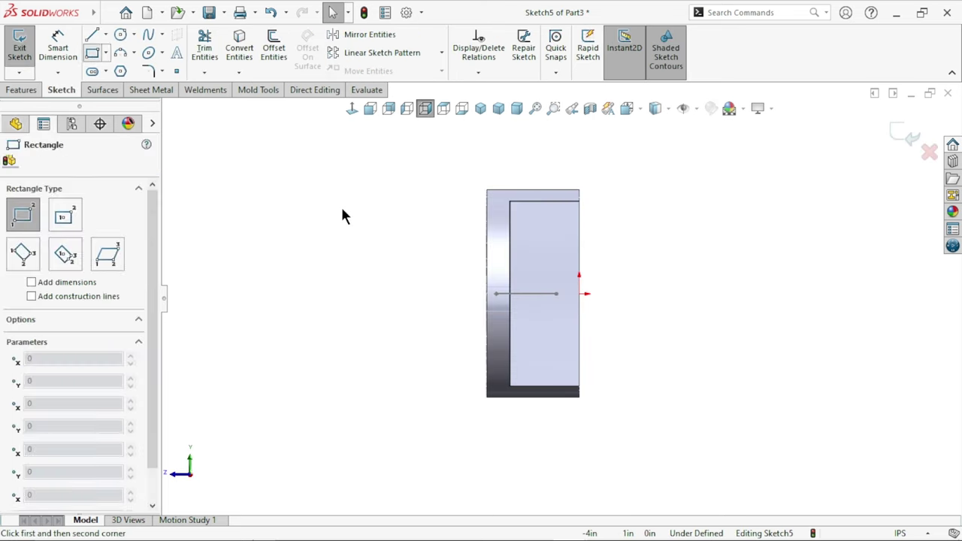
{"action": "left_click", "coordinate": [342, 208]}
{"action": "left_click", "coordinate": [406, 369]}
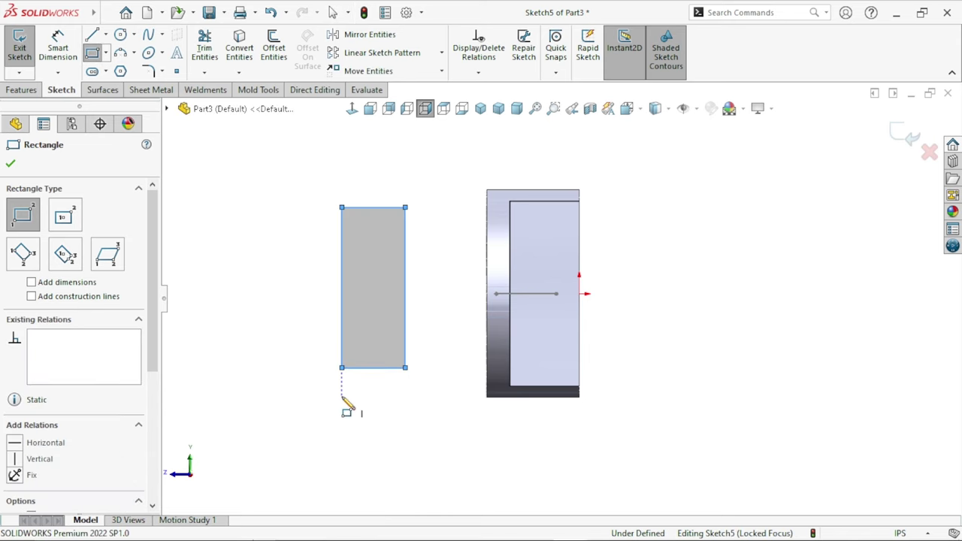
{"action": "right_click", "coordinate": [349, 398]}
{"action": "left_click", "coordinate": [363, 404]}
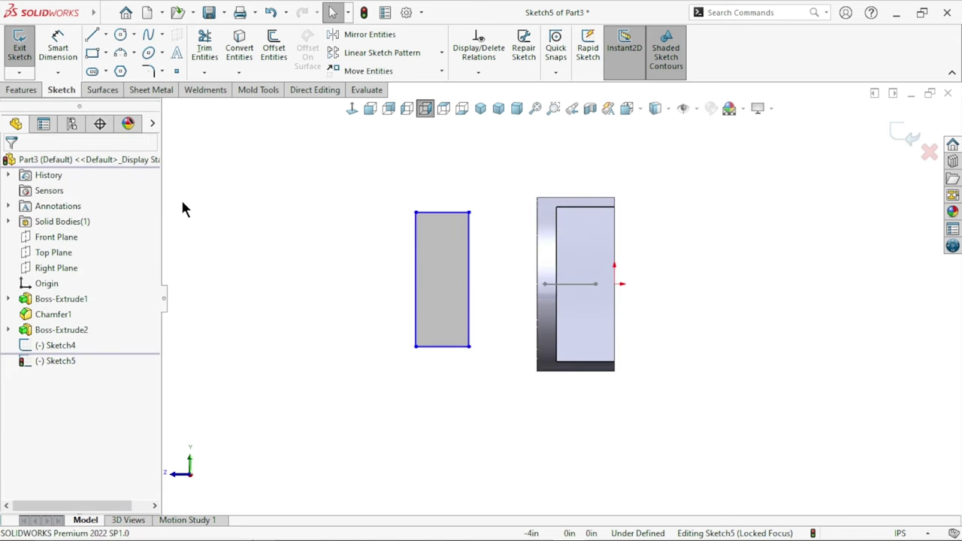
- Dimension the rectangle 1.5 tall and 0.6 wide
{"action": "left_click", "coordinate": [60, 54]}
{"action": "left_click", "coordinate": [417, 303]}
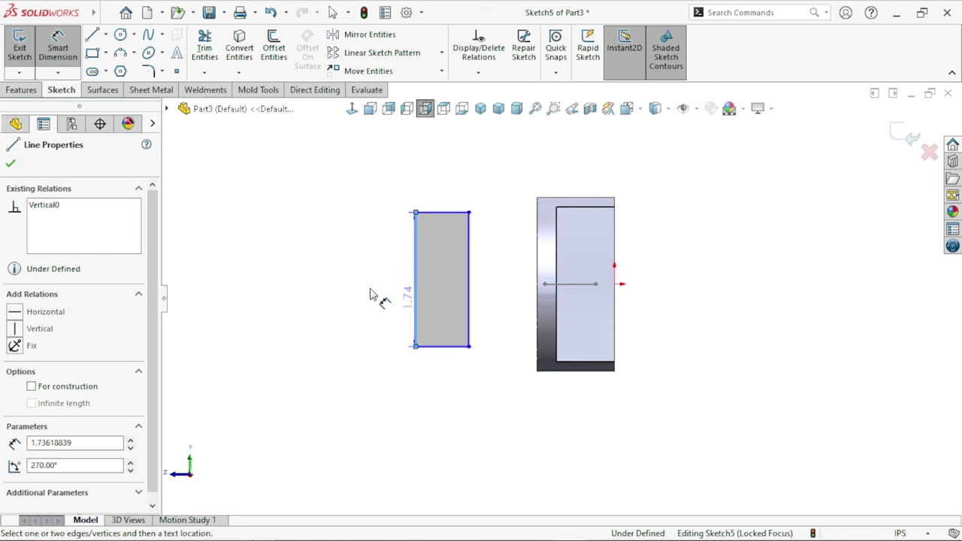
{"action": "left_click", "coordinate": [363, 292]}
{"action": "type", "text": "1.5"}
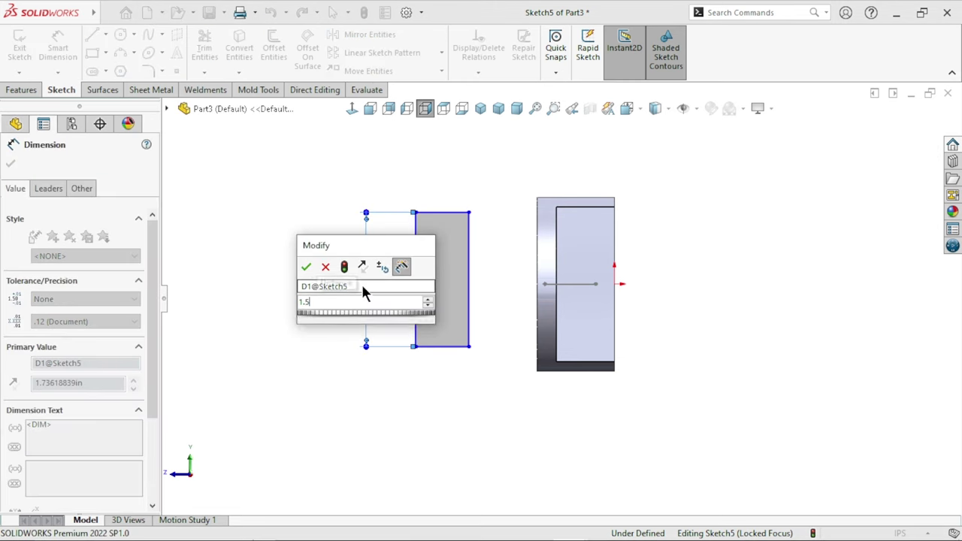
{"action": "key", "text": "Return"}
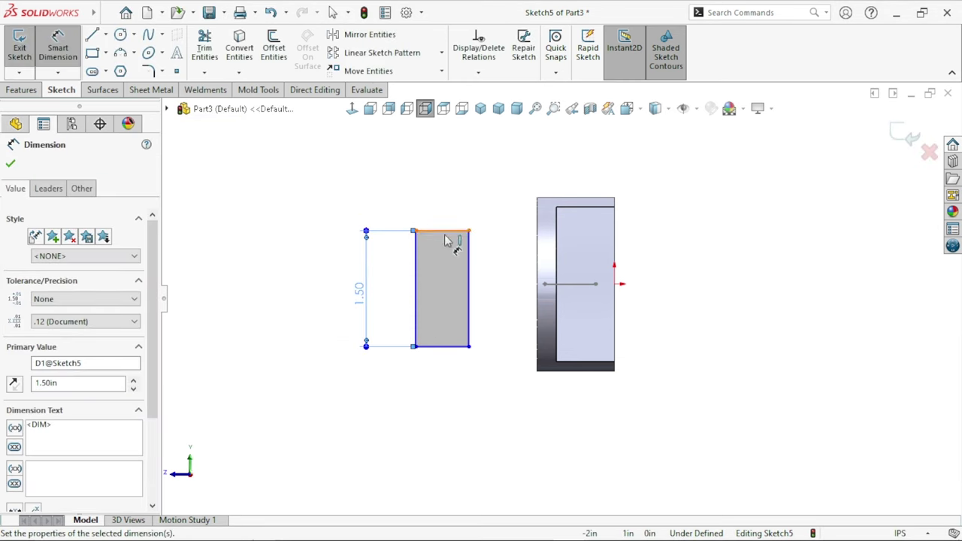
{"action": "left_click", "coordinate": [441, 173]}
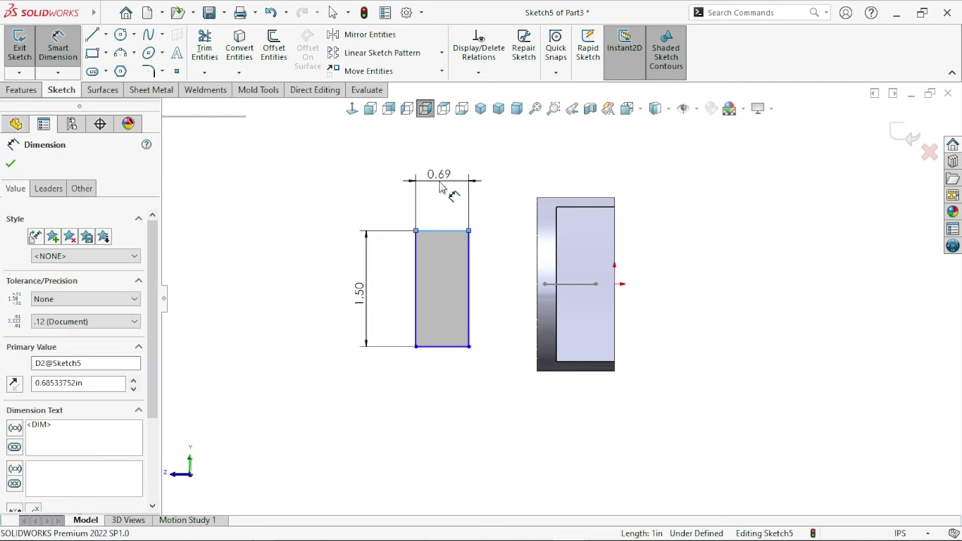
{"action": "type", "text": "0.6"}
{"action": "key", "text": "Return"}
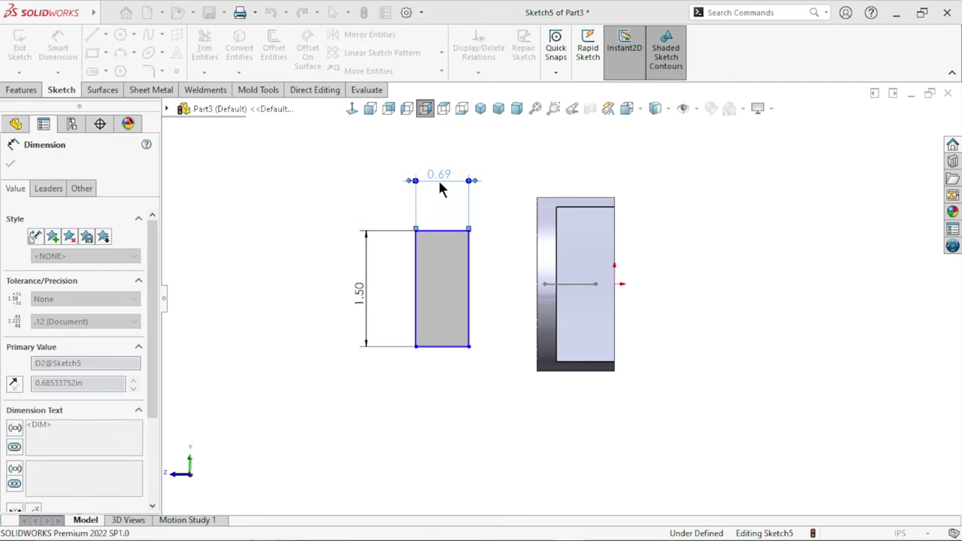
{"action": "left_click", "coordinate": [683, 368]}
{"action": "key", "text": "f"}
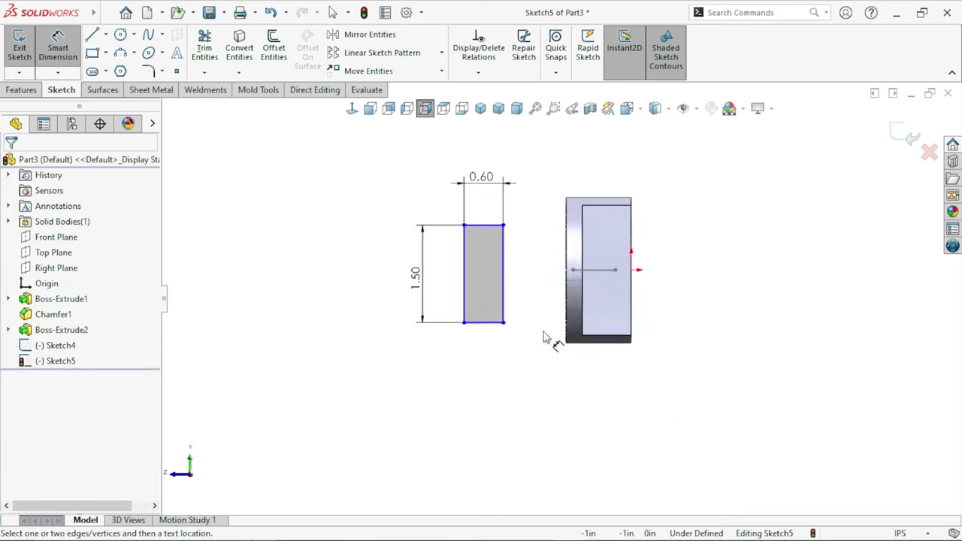
{"action": "key", "text": "Escape"}
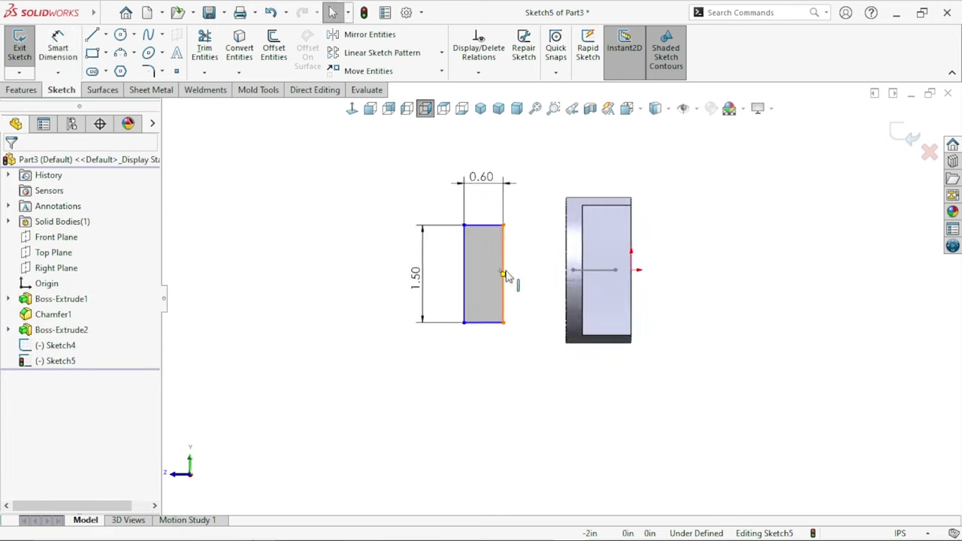
- Pierce the rectangle's side midpoint with the Sketch4 path line and exit the sketch
{"action": "left_click", "coordinate": [502, 277]}
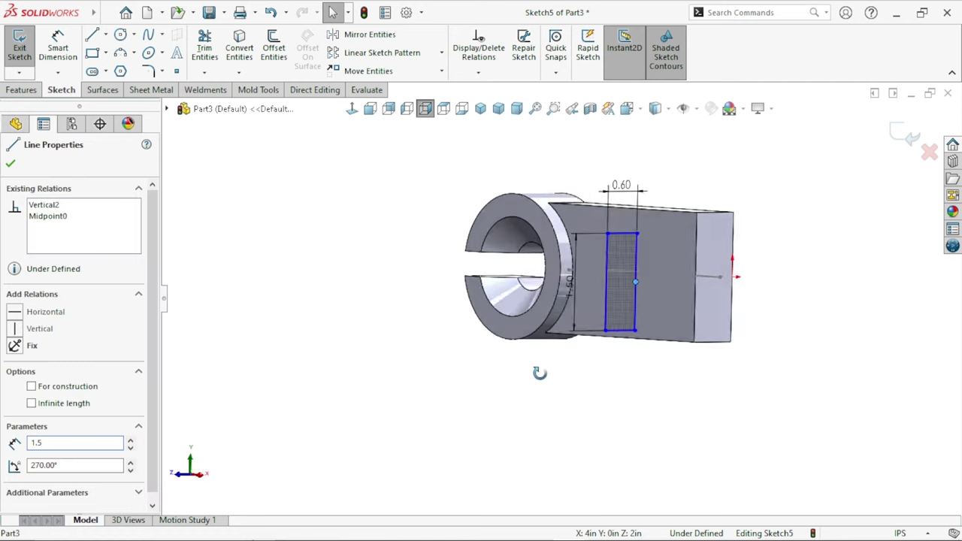
{"action": "middle_click_drag", "start_coordinate": [510, 371], "coordinate": [712, 276]}
{"action": "left_click", "coordinate": [716, 261]}
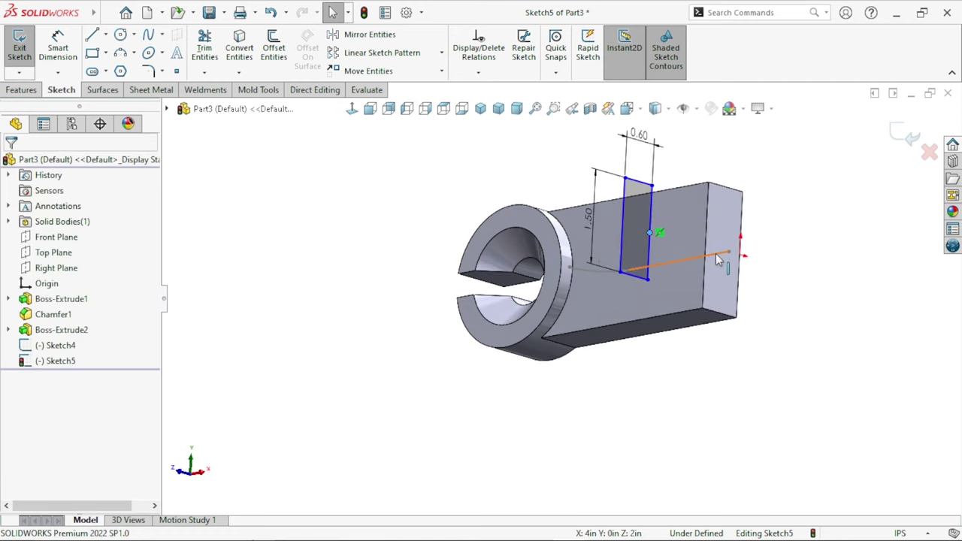
{"action": "left_click", "coordinate": [724, 254], "text": "ctrl"}
{"action": "left_click", "coordinate": [757, 191]}
{"action": "left_click", "coordinate": [701, 350]}
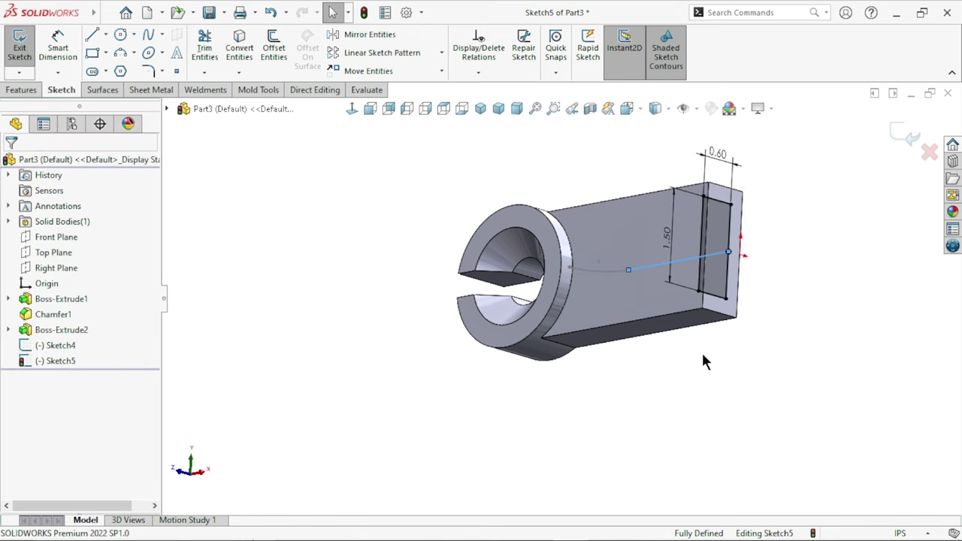
{"action": "scroll", "coordinate": [656, 311], "scroll_direction": "up", "scroll_amount": 3}
{"action": "scroll", "coordinate": [727, 231], "scroll_direction": "down", "scroll_amount": 1}
{"action": "left_click", "coordinate": [906, 147]}
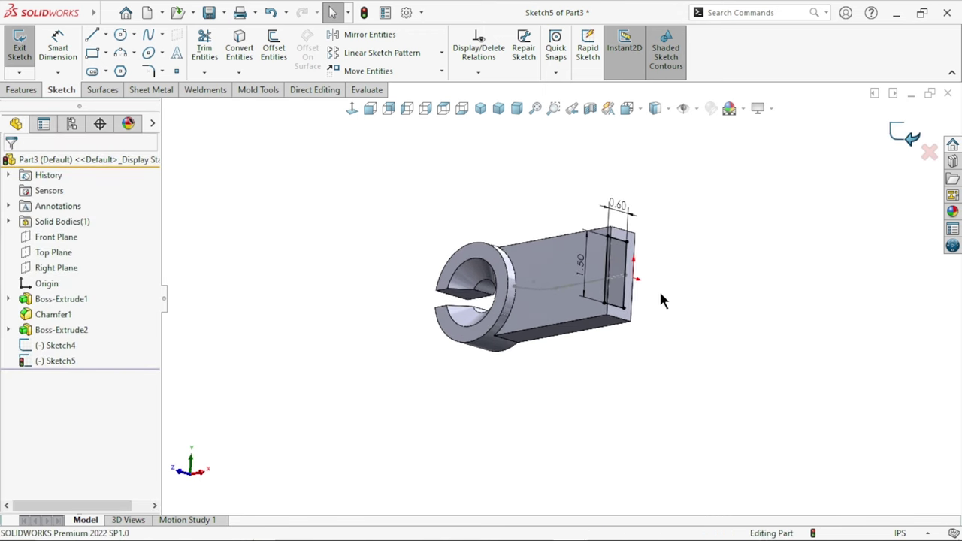
{"action": "scroll", "coordinate": [677, 324], "scroll_direction": "down", "scroll_amount": 3}
{"action": "scroll", "coordinate": [709, 327], "scroll_direction": "up", "scroll_amount": 2}
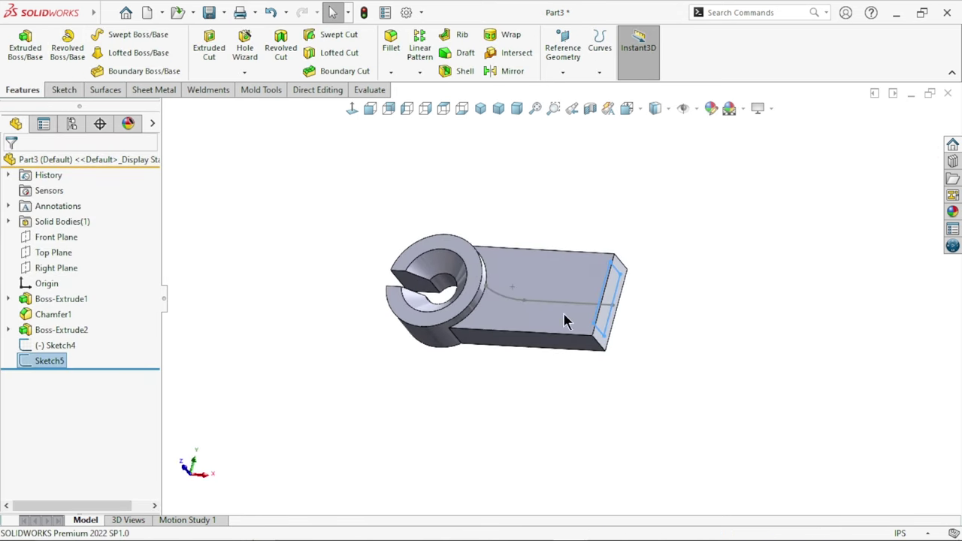
{"action": "scroll", "coordinate": [563, 312], "scroll_direction": "down", "scroll_amount": 1}
- Swept-cut with Sketch5 as profile and Sketch4 as path, creating Cut-Sweep1
{"action": "left_click", "coordinate": [772, 319]}
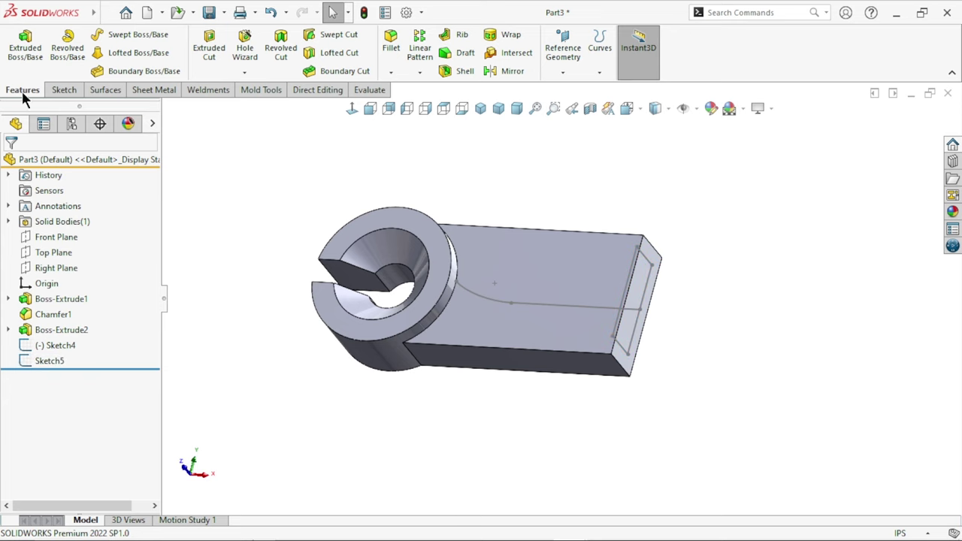
{"action": "left_click", "coordinate": [318, 37]}
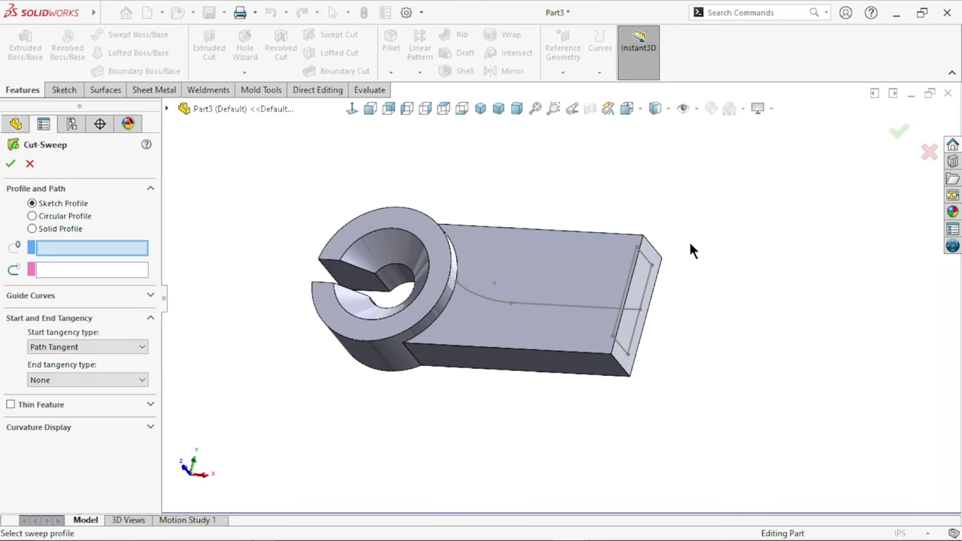
{"action": "left_click", "coordinate": [651, 286]}
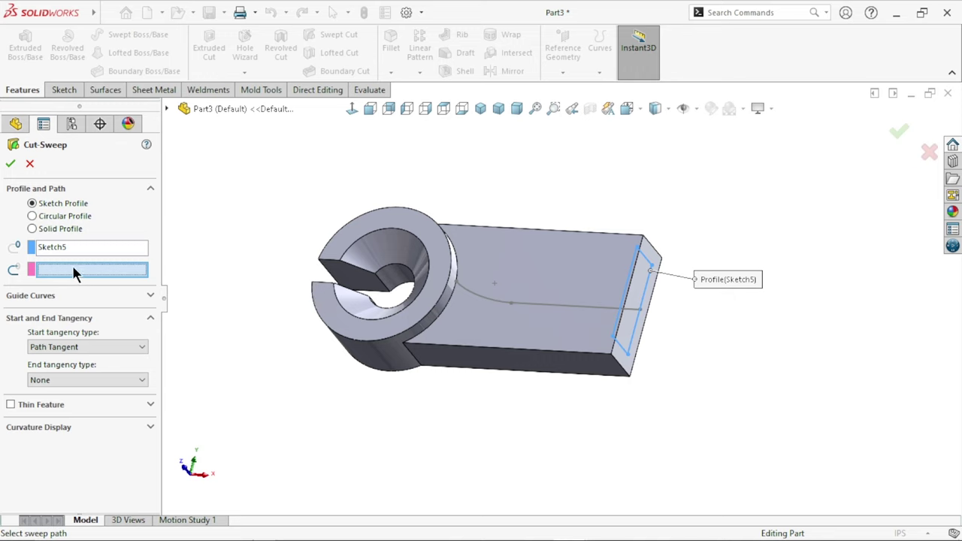
{"action": "left_click", "coordinate": [576, 309]}
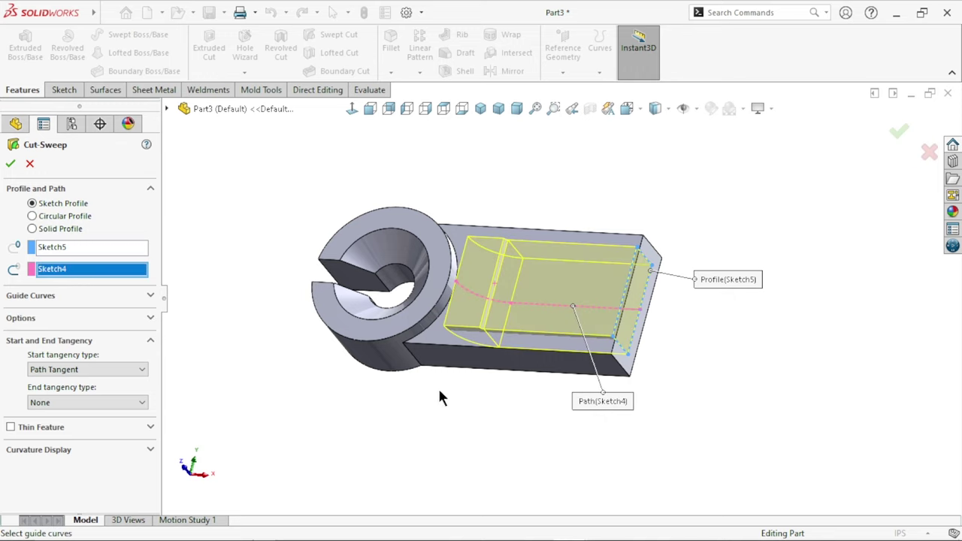
{"action": "left_click", "coordinate": [9, 163]}
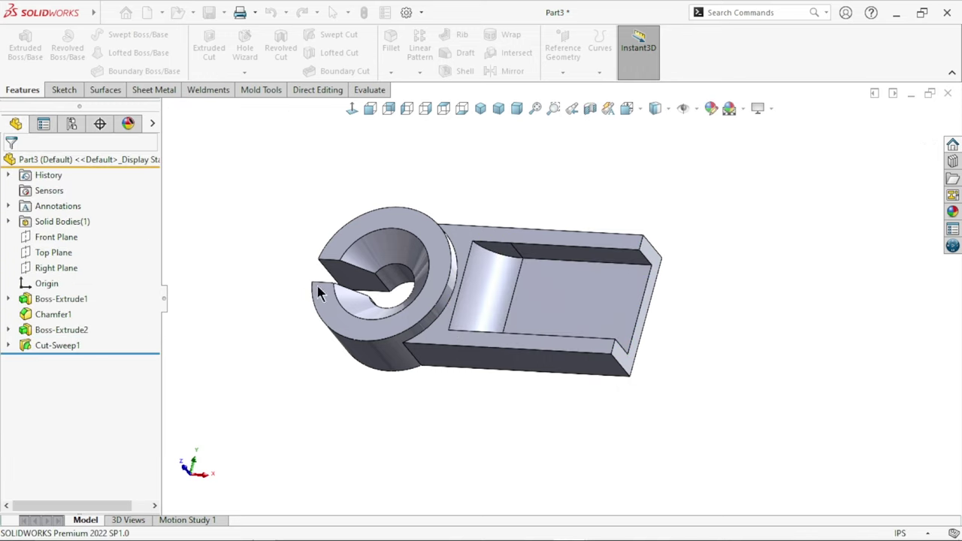
{"action": "scroll", "coordinate": [562, 316], "scroll_direction": "down", "scroll_amount": 2}
{"action": "mouse_move", "coordinate": [451, 323]}
{"action": "middle_mouse_down"}
{"action": "mouse_move", "coordinate": [462, 248]}
{"action": "mouse_move", "coordinate": [623, 369]}
{"action": "middle_mouse_up"}
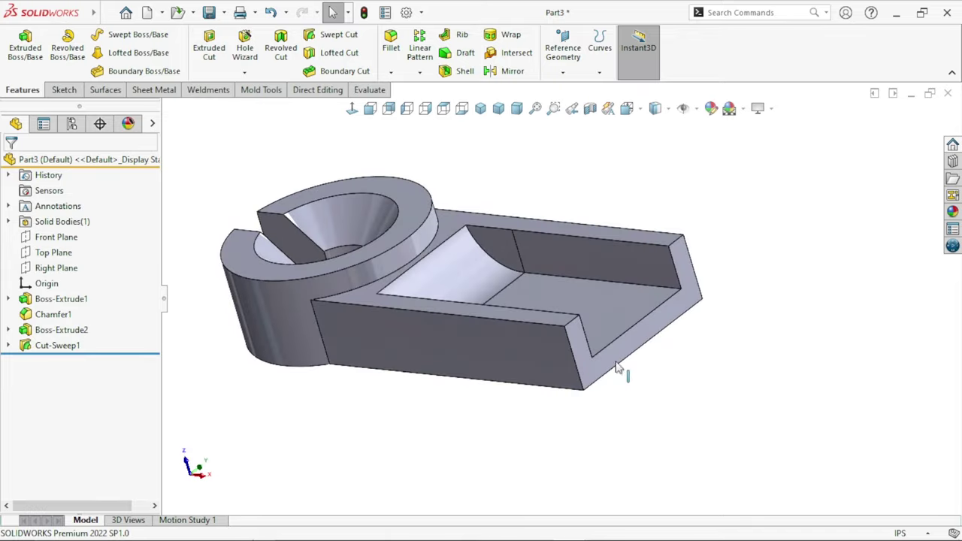
{"action": "scroll", "coordinate": [537, 337], "scroll_direction": "up", "scroll_amount": 2}
{"action": "scroll", "coordinate": [500, 302], "scroll_direction": "up", "scroll_amount": 2}
- Start a sketch on the channel floor with a centerline from the ring's centre to the arm edge
{"action": "left_click", "coordinate": [601, 299]}
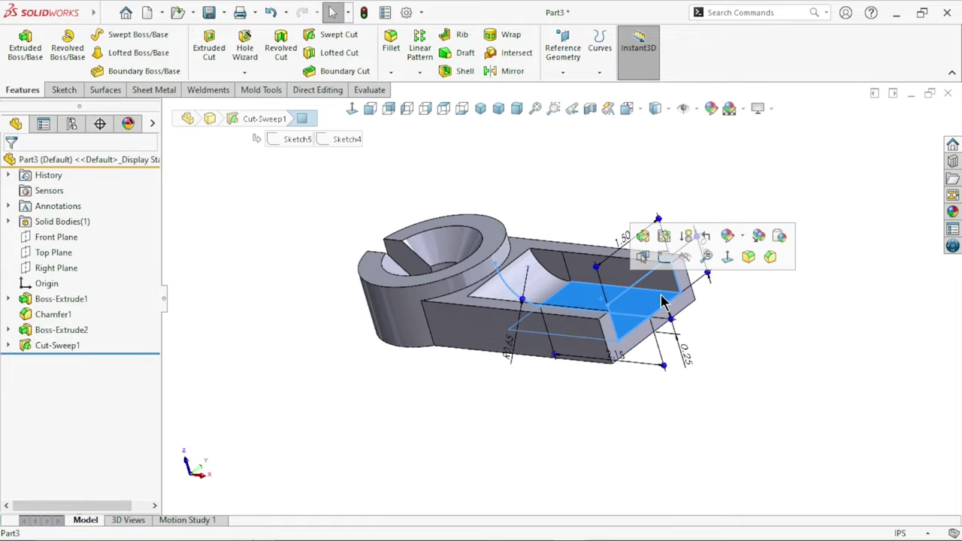
{"action": "left_click", "coordinate": [666, 254]}
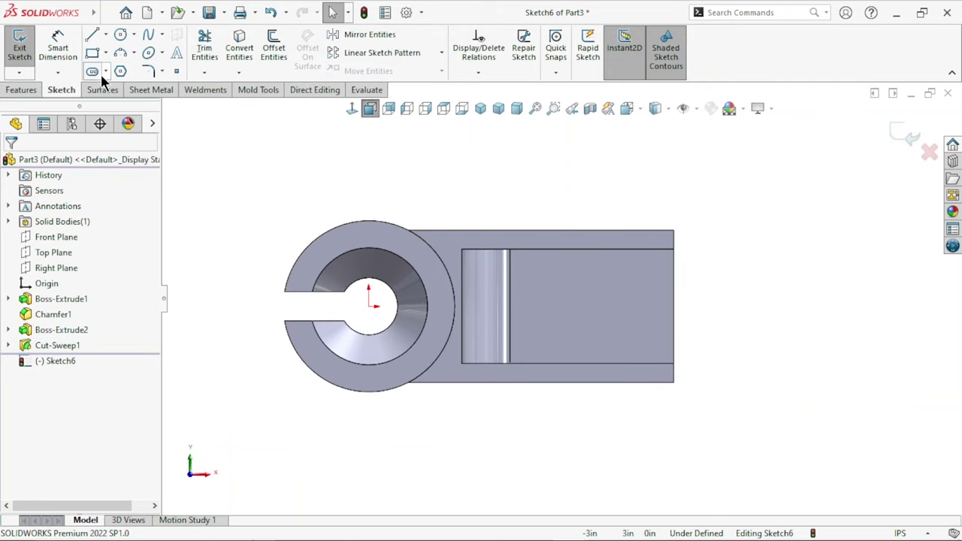
{"action": "left_click", "coordinate": [106, 34]}
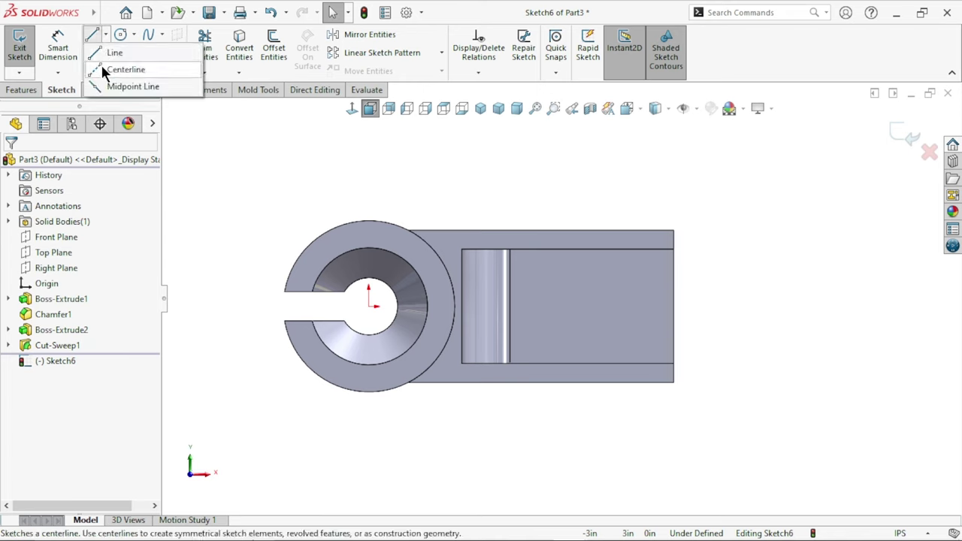
{"action": "left_click", "coordinate": [101, 63]}
{"action": "left_click", "coordinate": [368, 306]}
{"action": "left_click", "coordinate": [673, 306]}
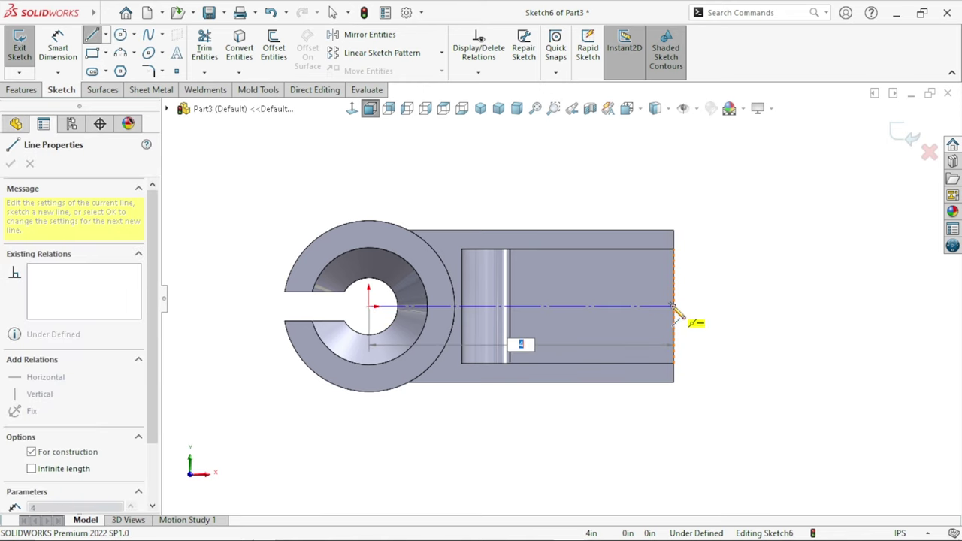
{"action": "key", "text": "Escape"}
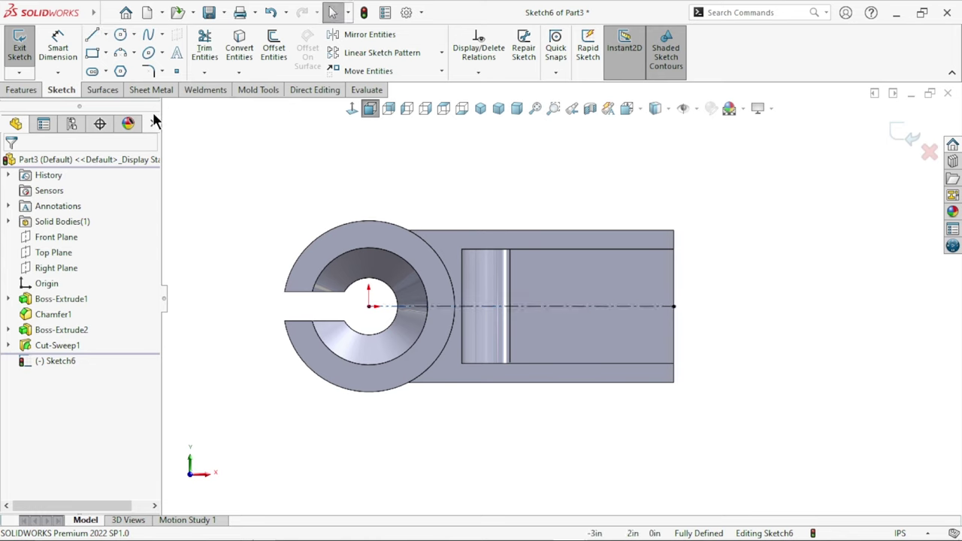
- Draw the slot outline: top line, tangent arc end, bottom line and closing edge line
{"action": "left_click", "coordinate": [92, 34]}
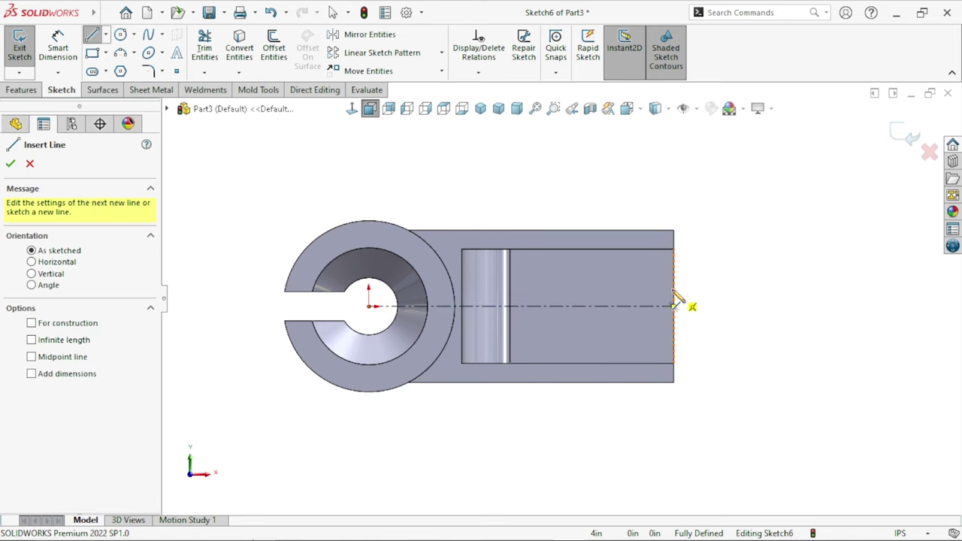
{"action": "left_click", "coordinate": [674, 306]}
{"action": "left_click", "coordinate": [597, 290]}
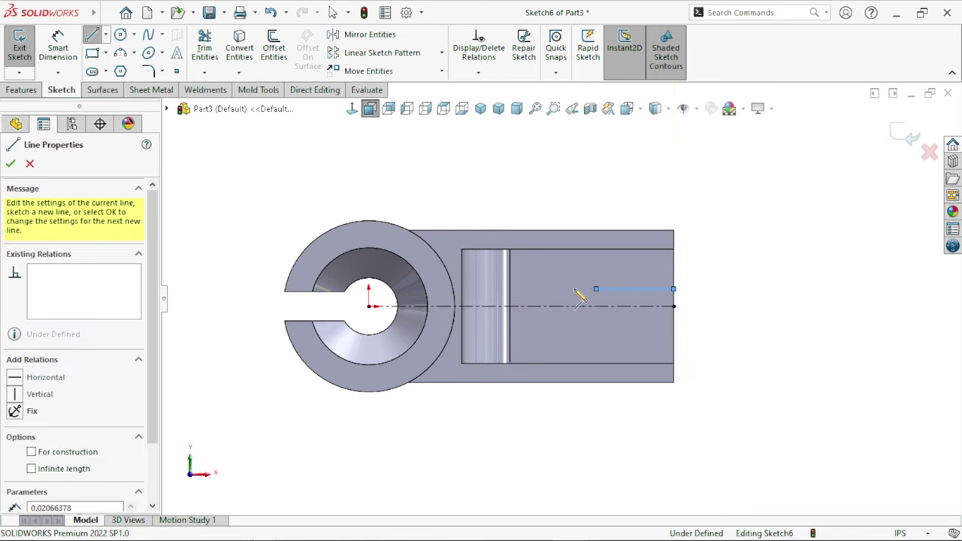
{"action": "key", "text": "a"}
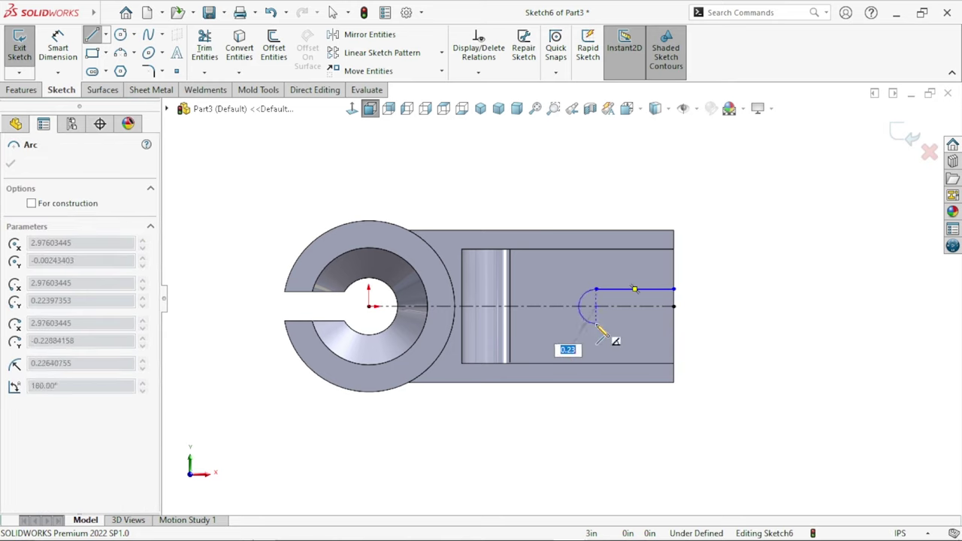
{"action": "left_click", "coordinate": [597, 324]}
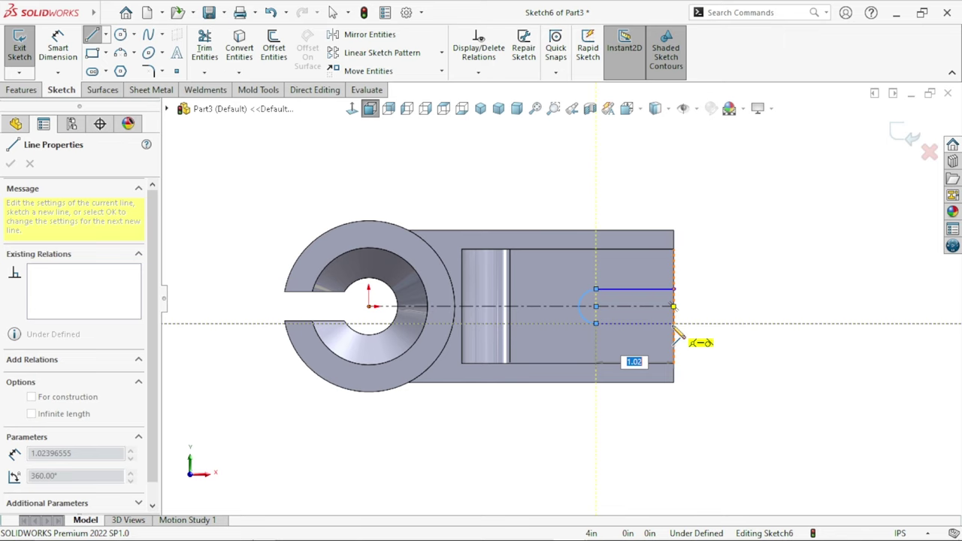
{"action": "left_click", "coordinate": [674, 323]}
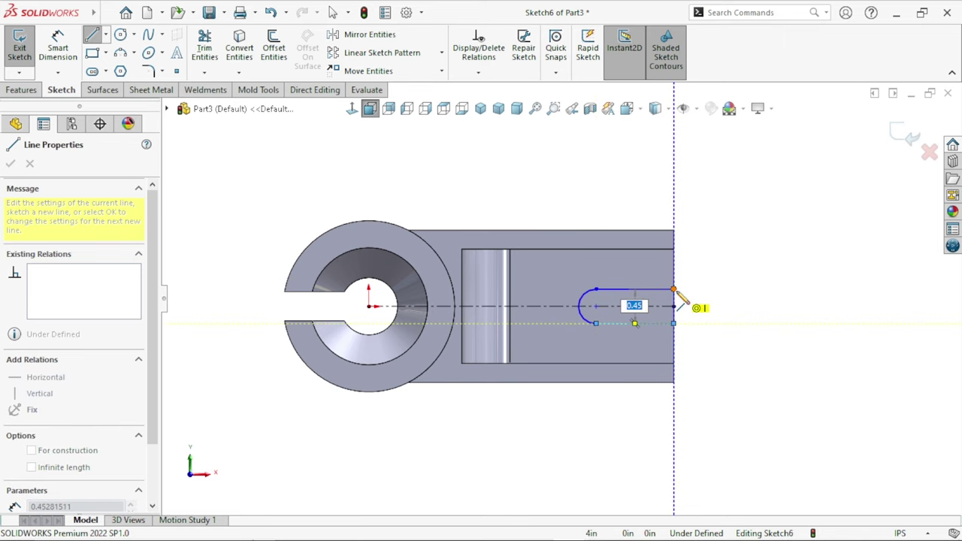
{"action": "left_click", "coordinate": [674, 290]}
{"action": "key", "text": "Escape"}
{"action": "scroll", "coordinate": [611, 315], "scroll_direction": "down", "scroll_amount": 2}
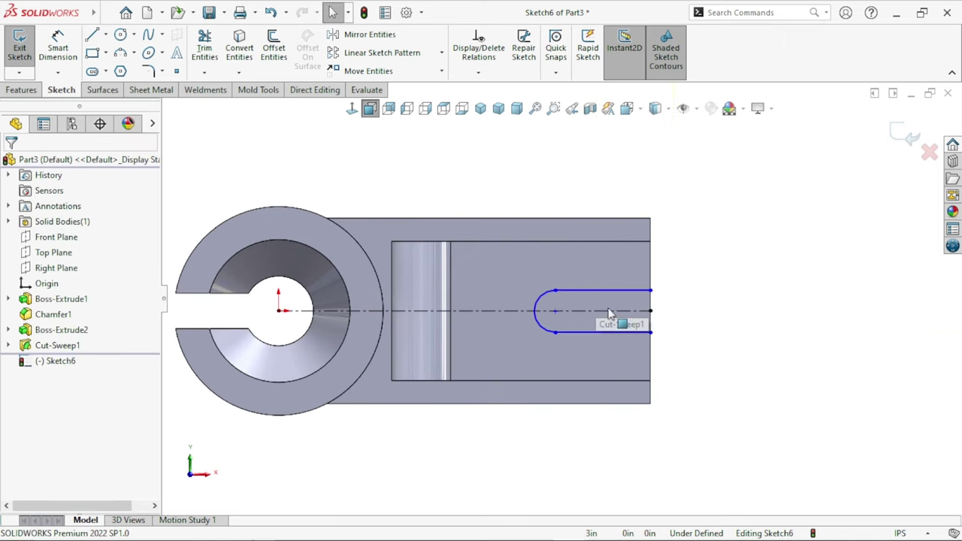
{"action": "scroll", "coordinate": [611, 319], "scroll_direction": "down", "scroll_amount": 2}
- Dimension the slot width to 0.5
{"action": "left_click", "coordinate": [58, 48]}
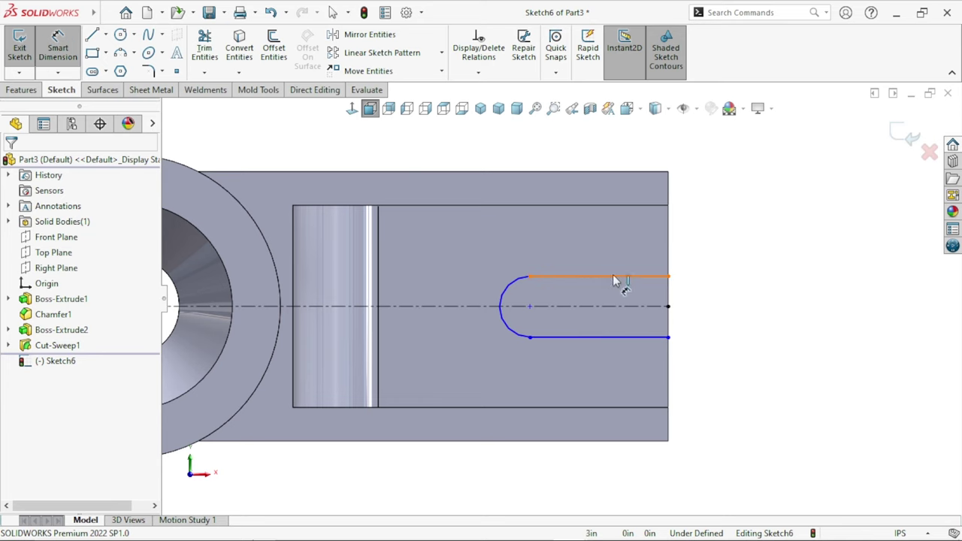
{"action": "left_click", "coordinate": [669, 278]}
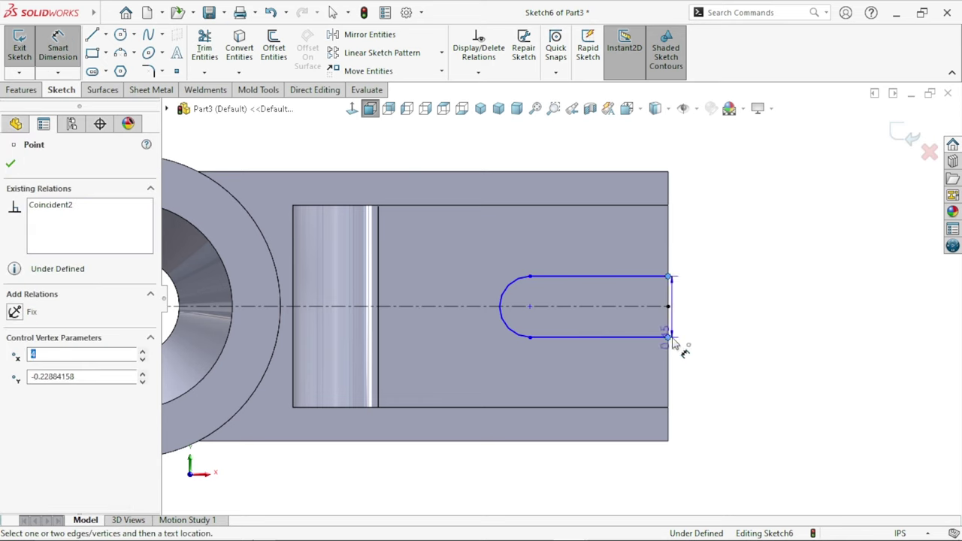
{"action": "left_click", "coordinate": [669, 338]}
{"action": "left_click", "coordinate": [703, 315]}
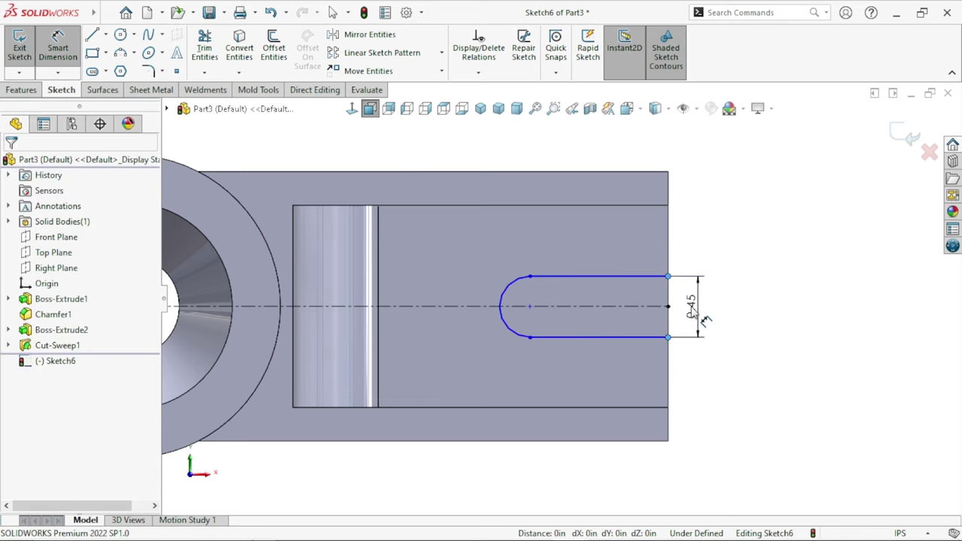
{"action": "type", "text": "0.5"}
{"action": "key", "text": "Return"}
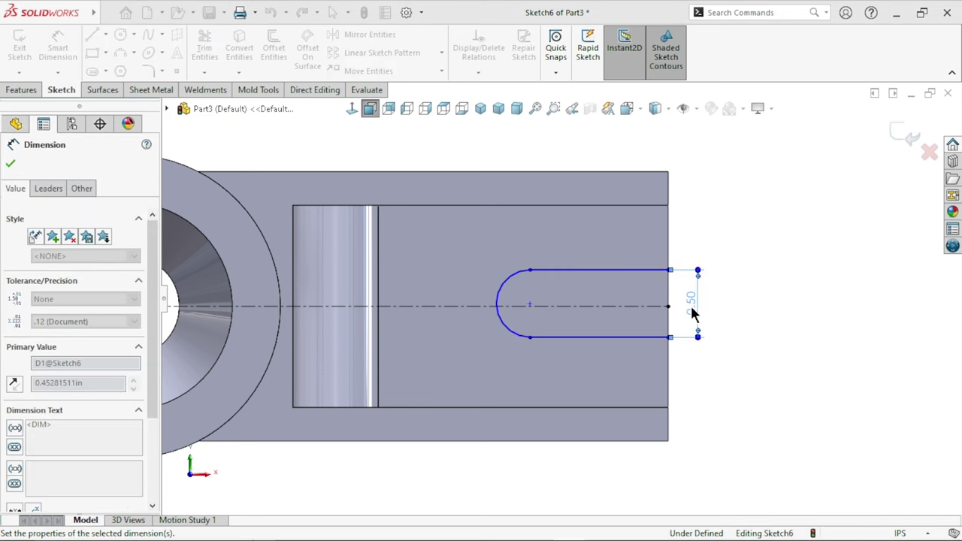
{"action": "left_click", "coordinate": [774, 368]}
{"action": "scroll", "coordinate": [595, 350], "scroll_direction": "up", "scroll_amount": 3}
{"action": "scroll", "coordinate": [630, 277], "scroll_direction": "down", "scroll_amount": 3}
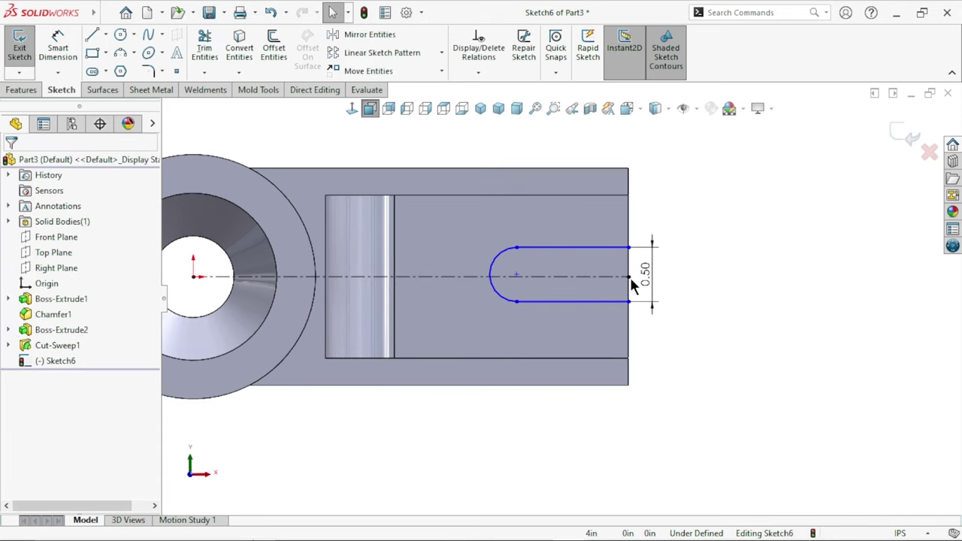
- Make the top and bottom slot lines symmetric about the centerline
{"action": "left_click", "coordinate": [578, 245]}
{"action": "left_click", "coordinate": [584, 303], "text": "ctrl"}
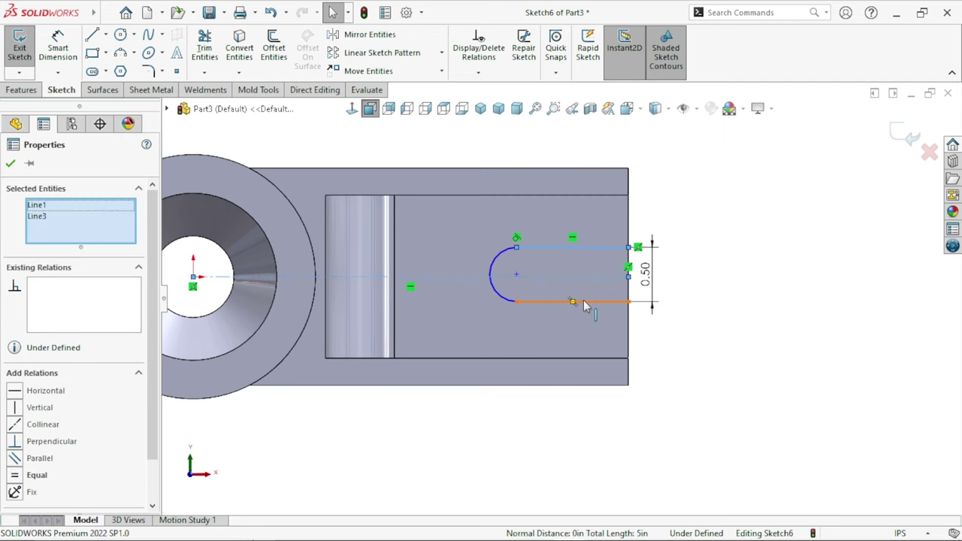
{"action": "left_click", "coordinate": [578, 276], "text": "ctrl"}
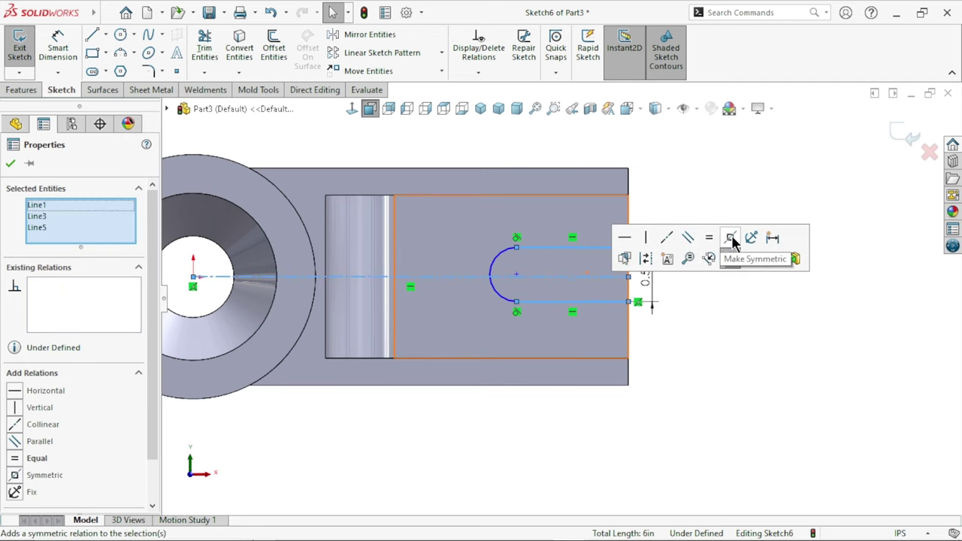
{"action": "left_click", "coordinate": [729, 239]}
{"action": "left_click", "coordinate": [710, 378]}
{"action": "scroll", "coordinate": [509, 333], "scroll_direction": "up", "scroll_amount": 3}
{"action": "scroll", "coordinate": [509, 333], "scroll_direction": "down", "scroll_amount": 3}
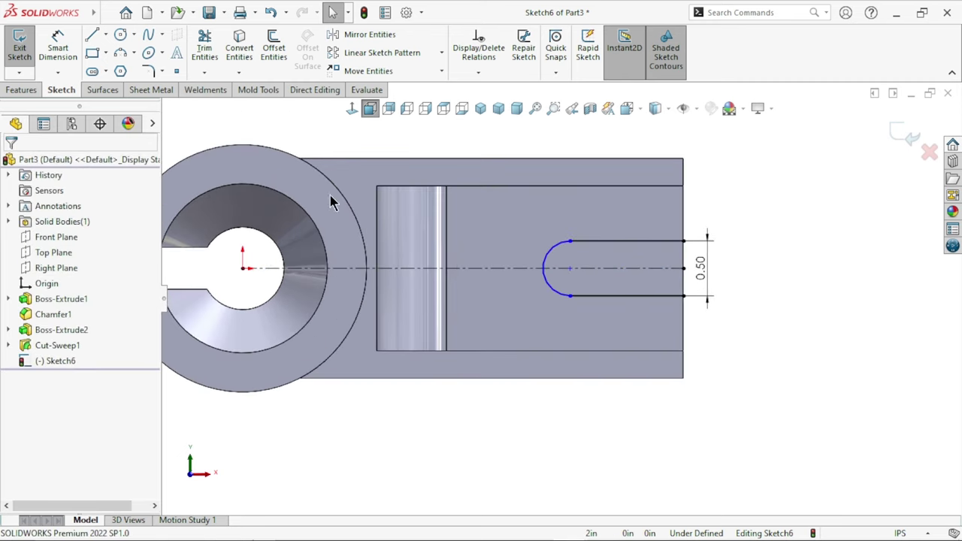
- Dimension the slot length to 1.25 from the arc centre to the arm edge
{"action": "left_click", "coordinate": [75, 46]}
{"action": "left_click", "coordinate": [570, 268]}
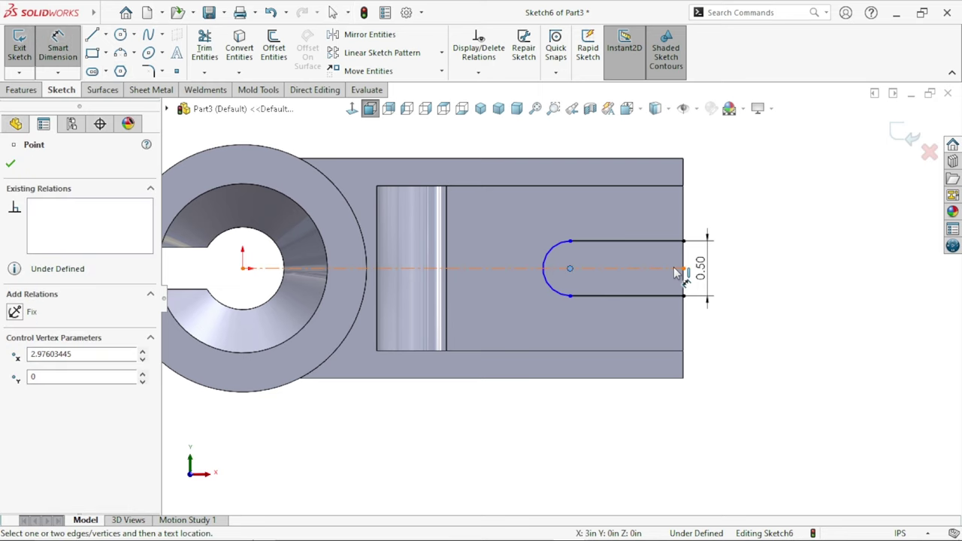
{"action": "left_click", "coordinate": [683, 268]}
{"action": "left_click", "coordinate": [632, 150]}
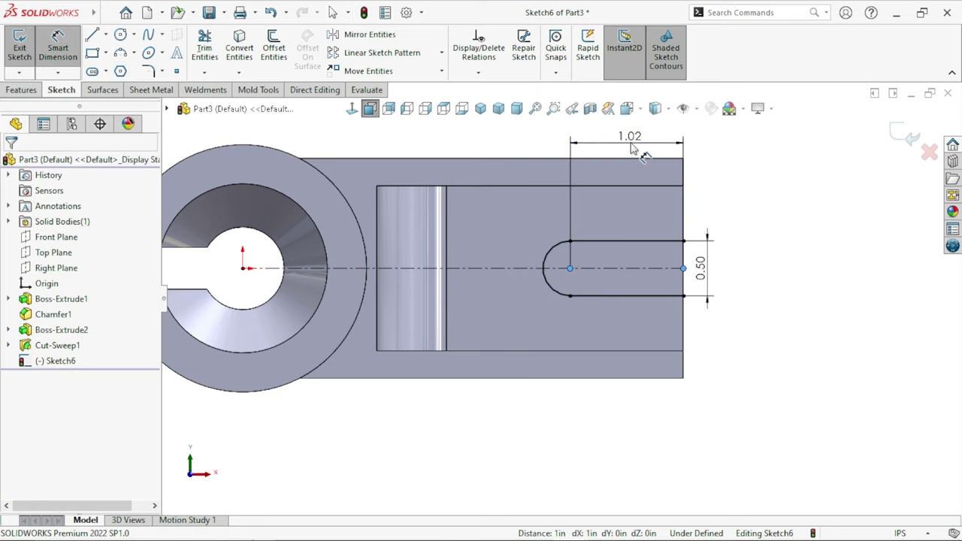
{"action": "type", "text": "1.25"}
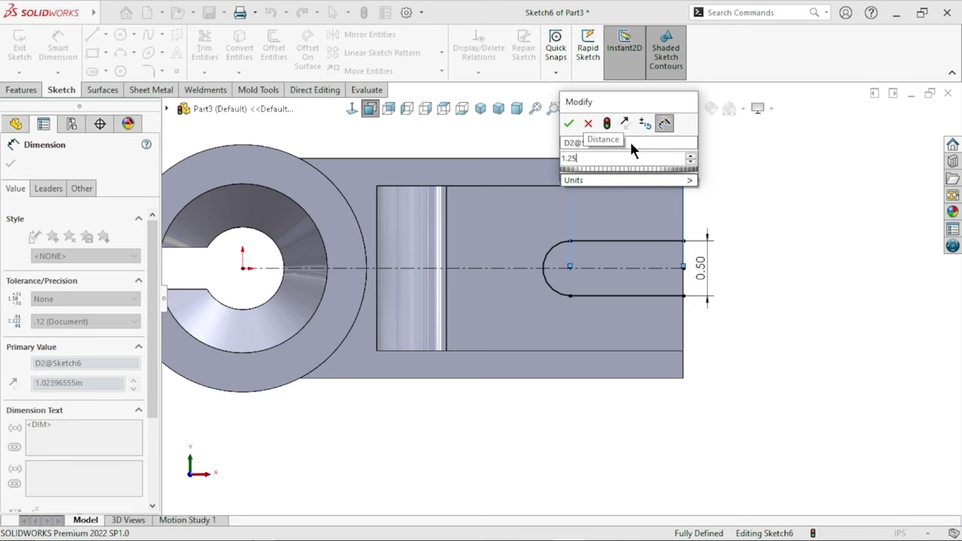
{"action": "key", "text": "Return"}
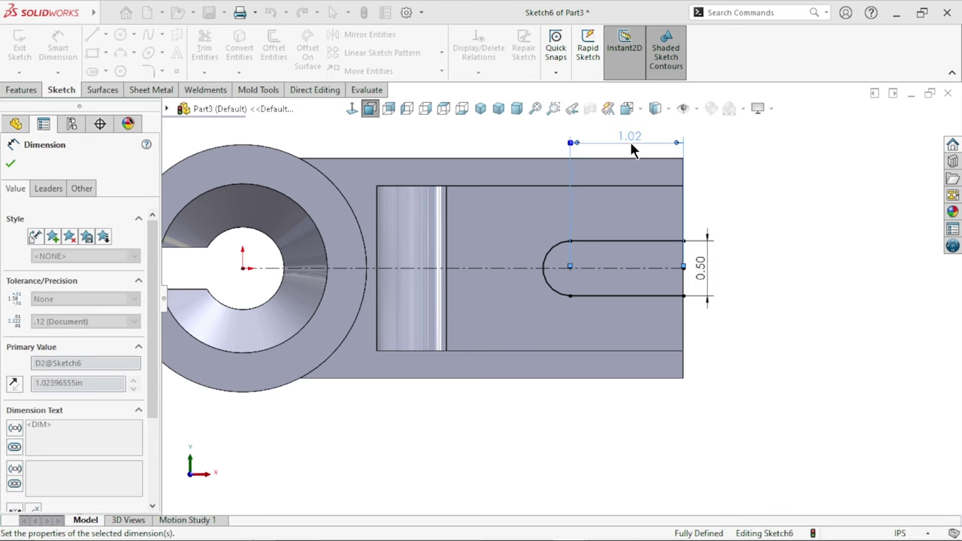
{"action": "left_click", "coordinate": [827, 307]}
{"action": "scroll", "coordinate": [827, 307], "scroll_direction": "up", "scroll_amount": 2}
{"action": "scroll", "coordinate": [451, 226], "scroll_direction": "down", "scroll_amount": 2}
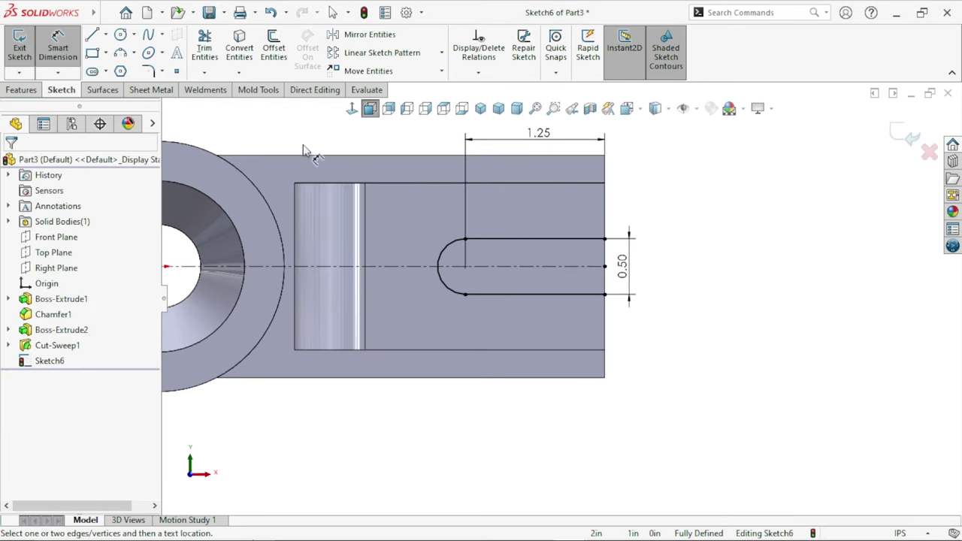
- Offset the slot outline by 0.25 to form an outer U outline
{"action": "left_click", "coordinate": [273, 53]}
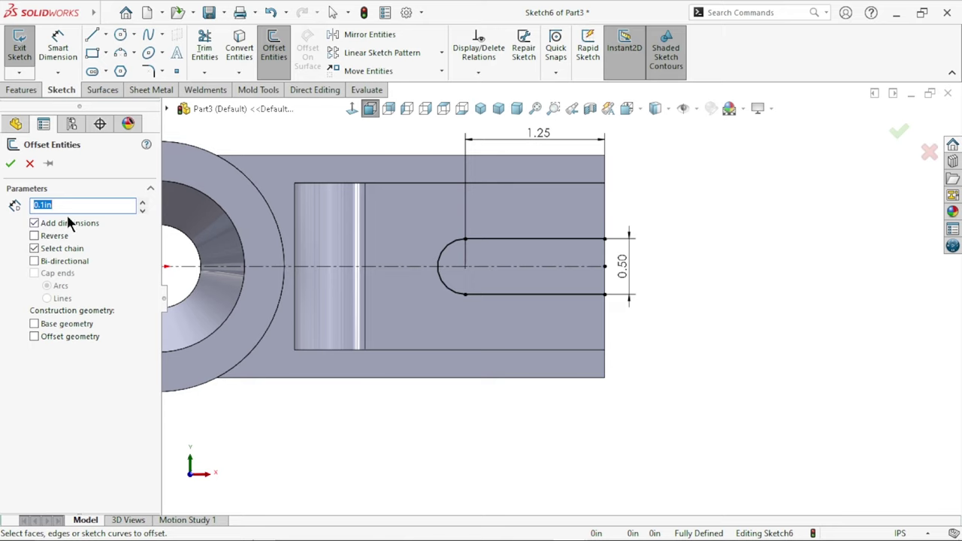
{"action": "type", "text": "0.25"}
{"action": "left_click", "coordinate": [497, 240]}
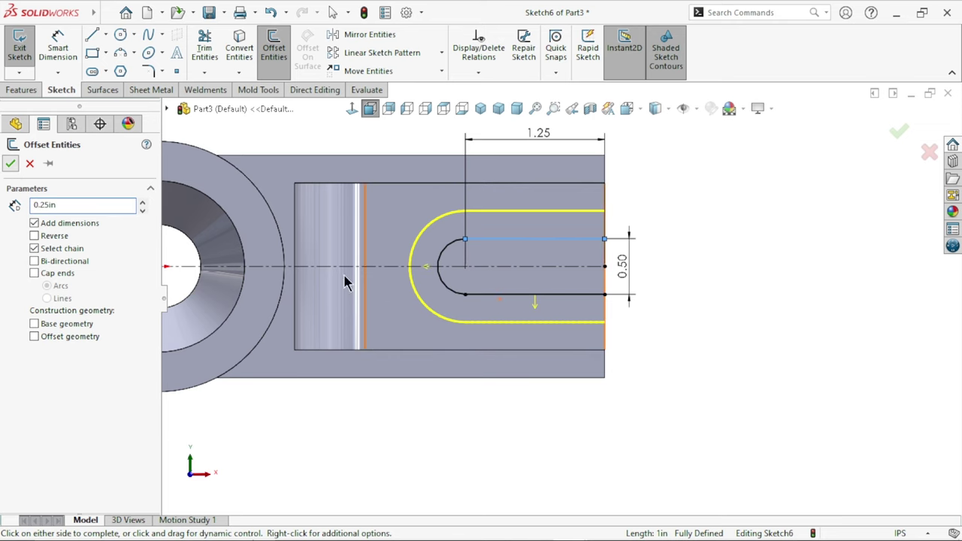
{"action": "left_click", "coordinate": [740, 376]}
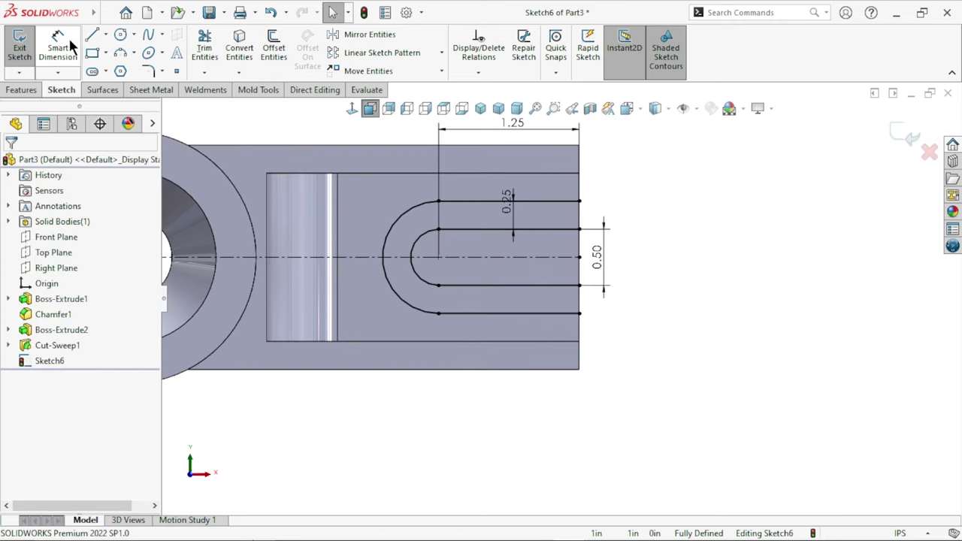
- Draw two short vertical lines joining the inner and outer outlines at the arm's end
{"action": "left_click", "coordinate": [92, 35]}
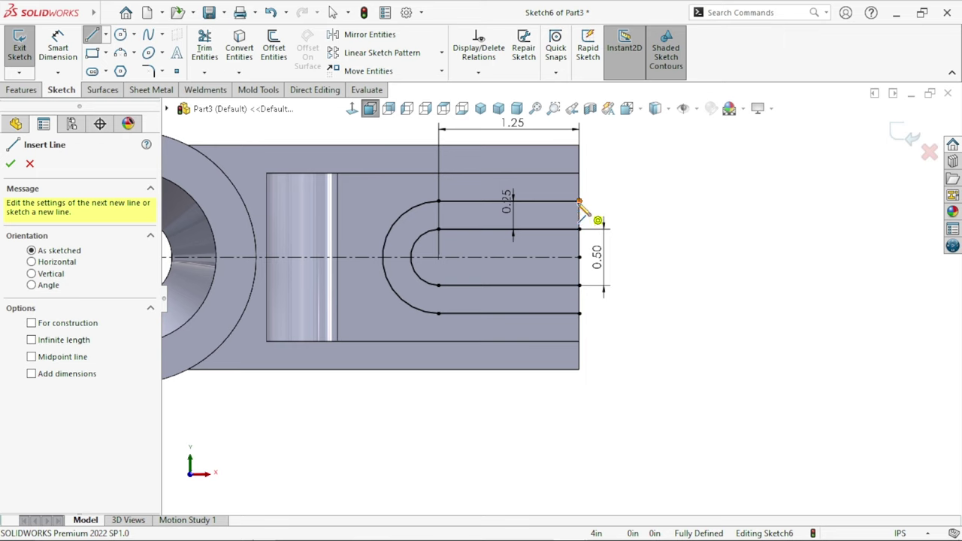
{"action": "left_click_drag", "start_coordinate": [579, 201], "coordinate": [579, 228]}
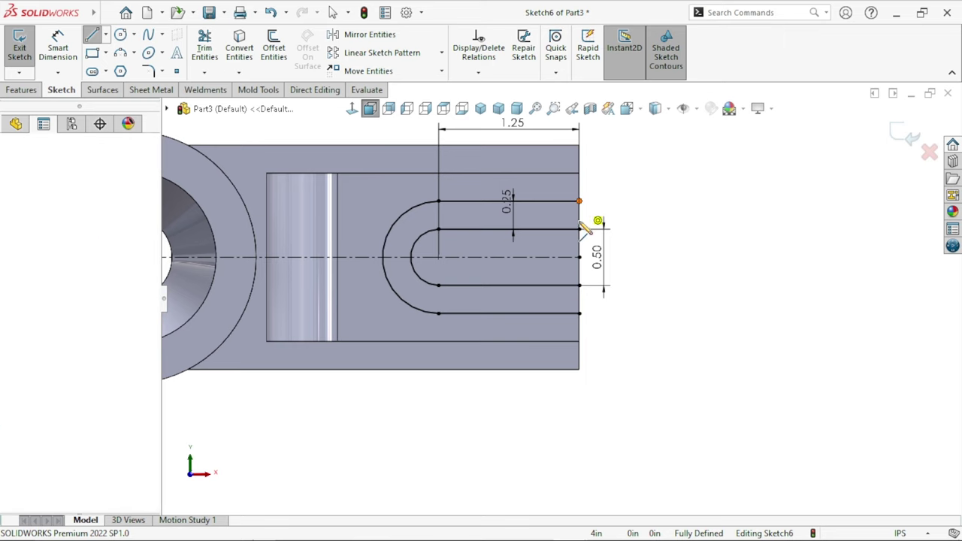
{"action": "right_click", "coordinate": [678, 258]}
{"action": "left_click", "coordinate": [91, 35]}
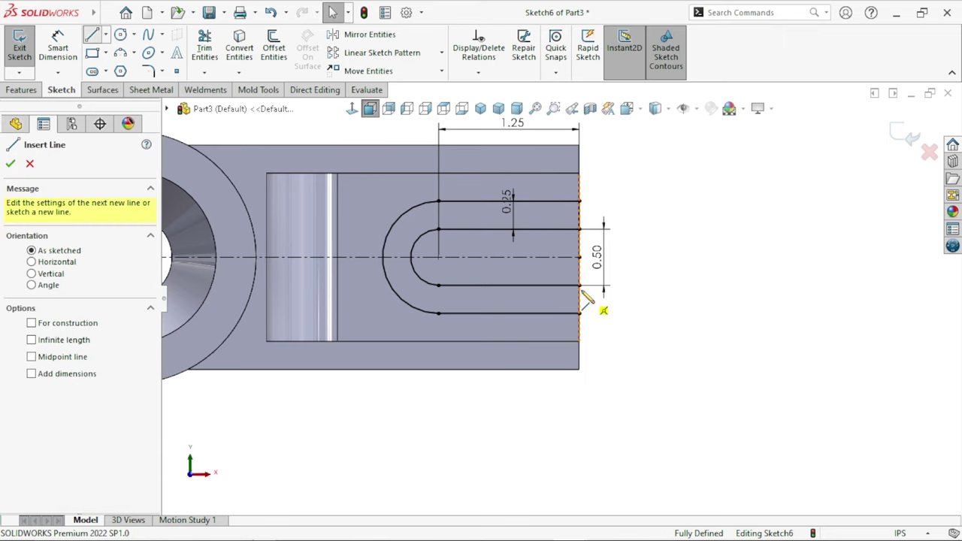
{"action": "left_click_drag", "start_coordinate": [579, 285], "coordinate": [579, 314]}
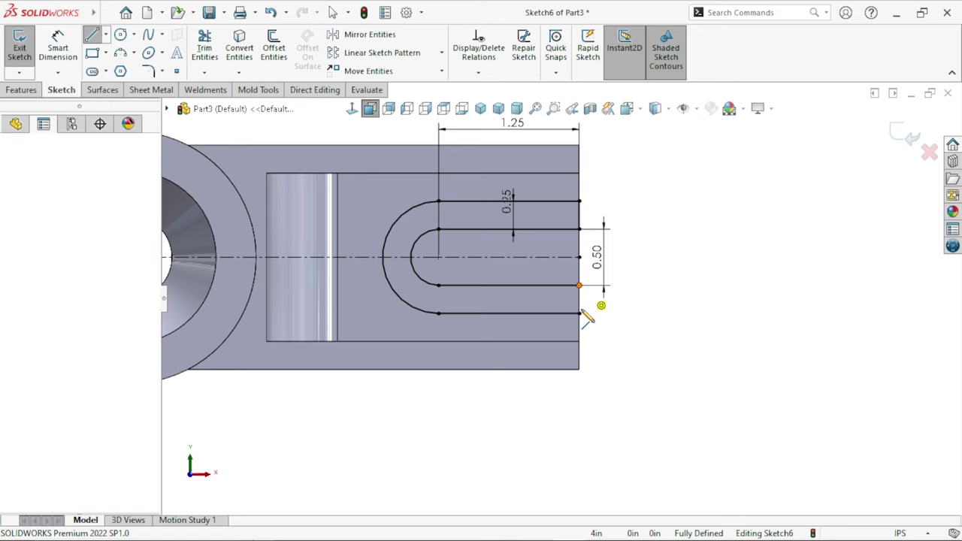
{"action": "right_click", "coordinate": [688, 302]}
{"action": "left_click", "coordinate": [688, 302]}
{"action": "scroll", "coordinate": [512, 339], "scroll_direction": "up", "scroll_amount": 3}
{"action": "scroll", "coordinate": [503, 306], "scroll_direction": "down", "scroll_amount": 2}
{"action": "middle_click_drag", "start_coordinate": [502, 307], "coordinate": [528, 320]}
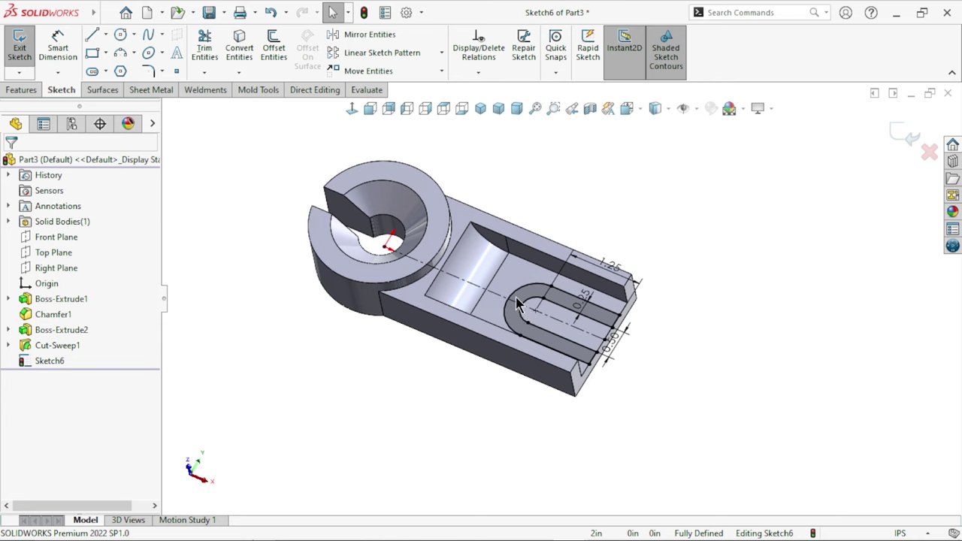
- Extrude the U-shaped band 0.125 in blind, creating Boss-Extrude3
{"action": "middle_click_drag", "start_coordinate": [524, 283], "coordinate": [533, 446]}
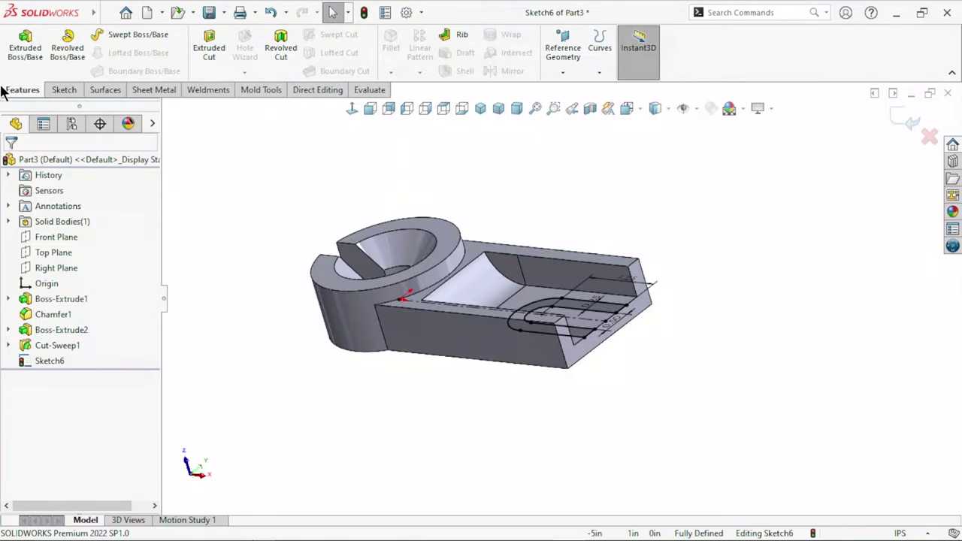
{"action": "left_click", "coordinate": [36, 62]}
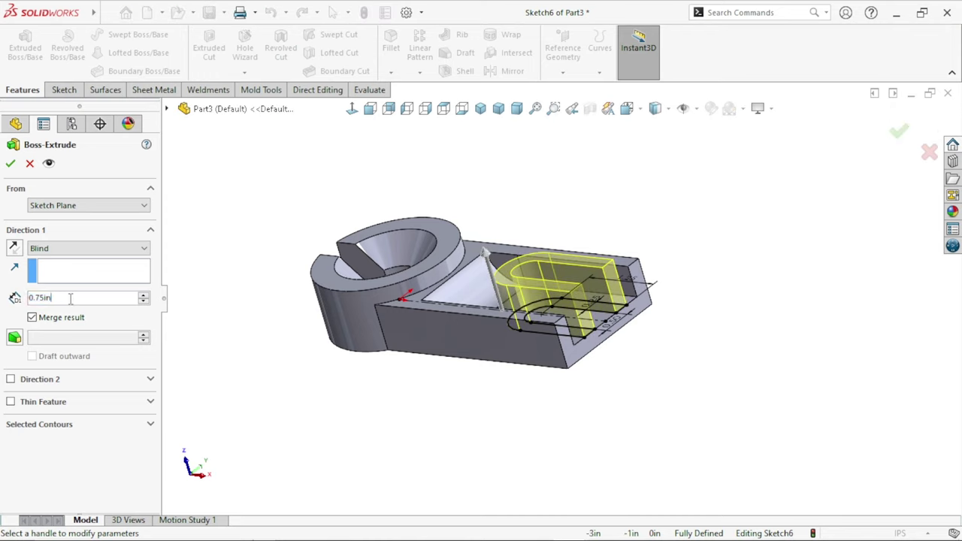
{"action": "type", "text": "0."}
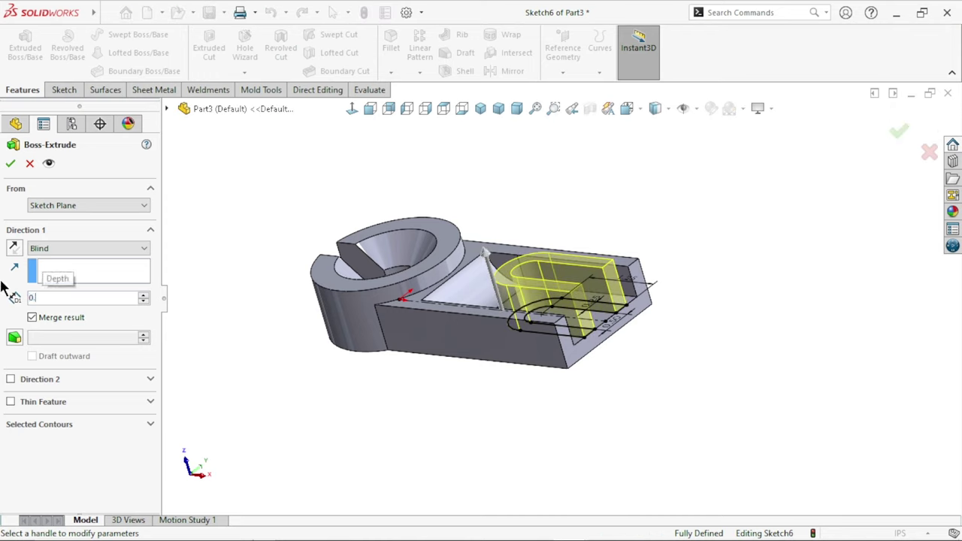
{"action": "type", "text": "125"}
{"action": "key", "text": "Return"}
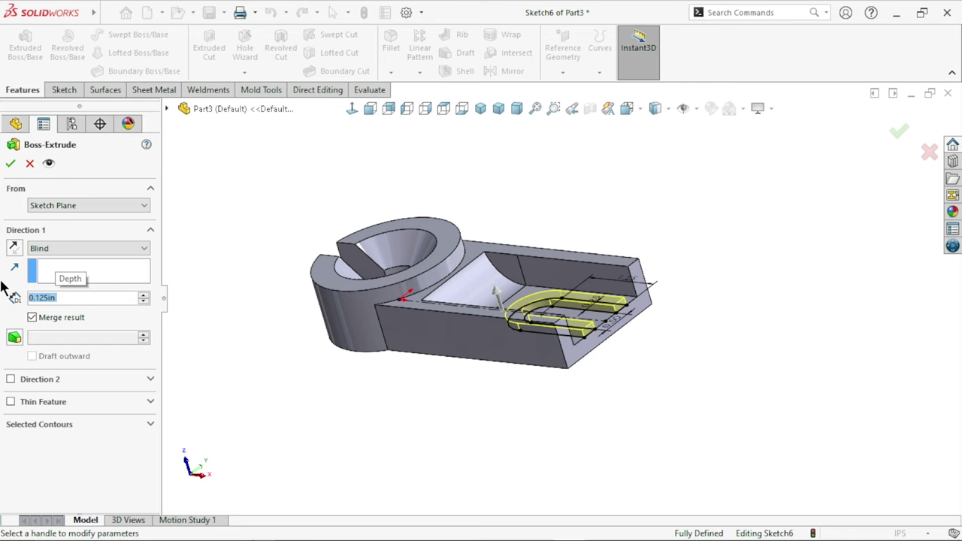
{"action": "left_click", "coordinate": [9, 164]}
{"action": "scroll", "coordinate": [535, 338], "scroll_direction": "down", "scroll_amount": 2}
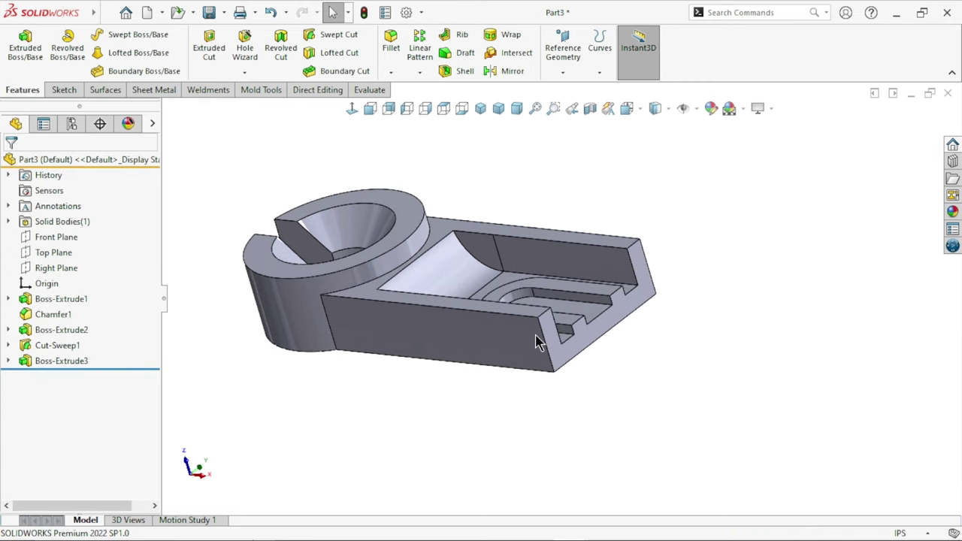
{"action": "middle_click_drag", "start_coordinate": [535, 340], "coordinate": [554, 412]}
- Sketch on the slot floor face and convert its edges into the sketch
{"action": "left_click", "coordinate": [605, 320]}
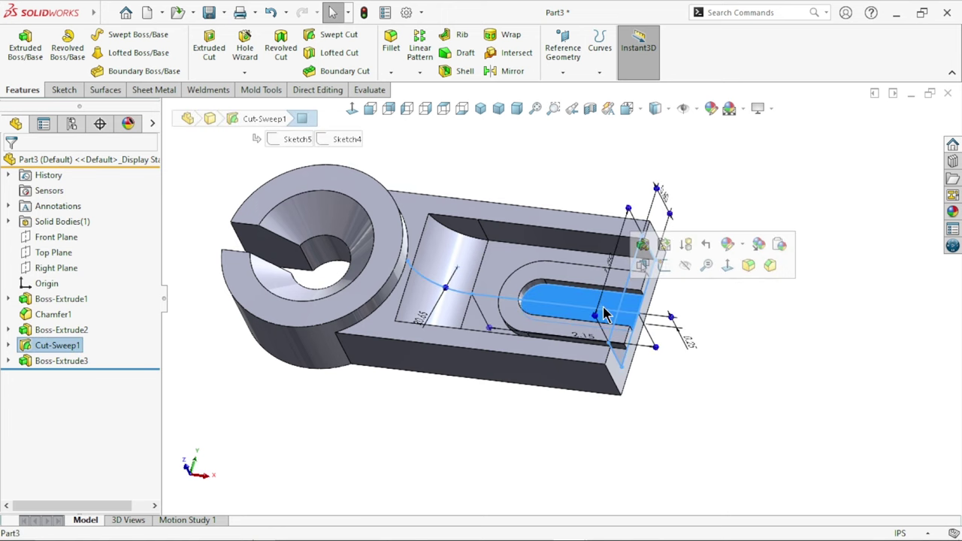
{"action": "left_click", "coordinate": [667, 266]}
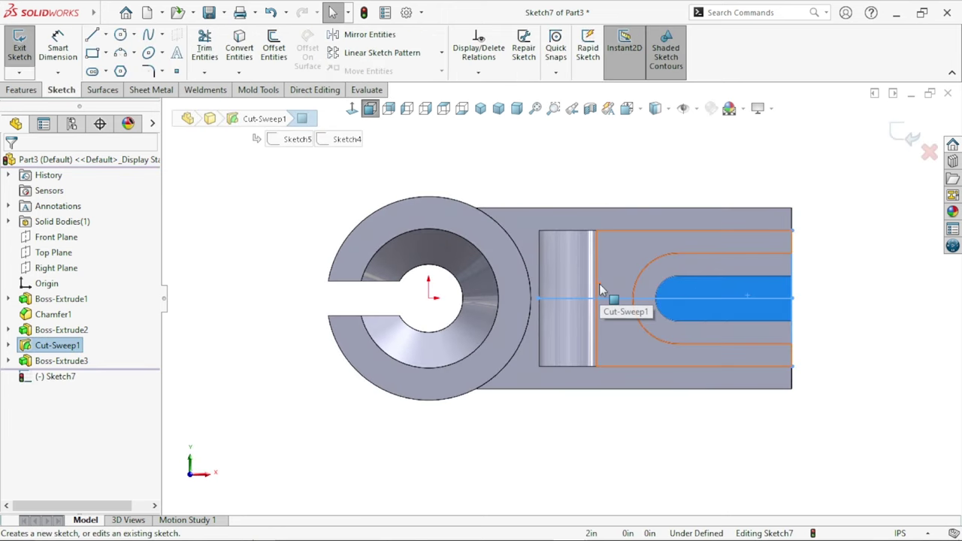
{"action": "left_click", "coordinate": [239, 55]}
- Extruded-cut the converted outline Up To Next so the slot goes through the arm
{"action": "left_click", "coordinate": [22, 90]}
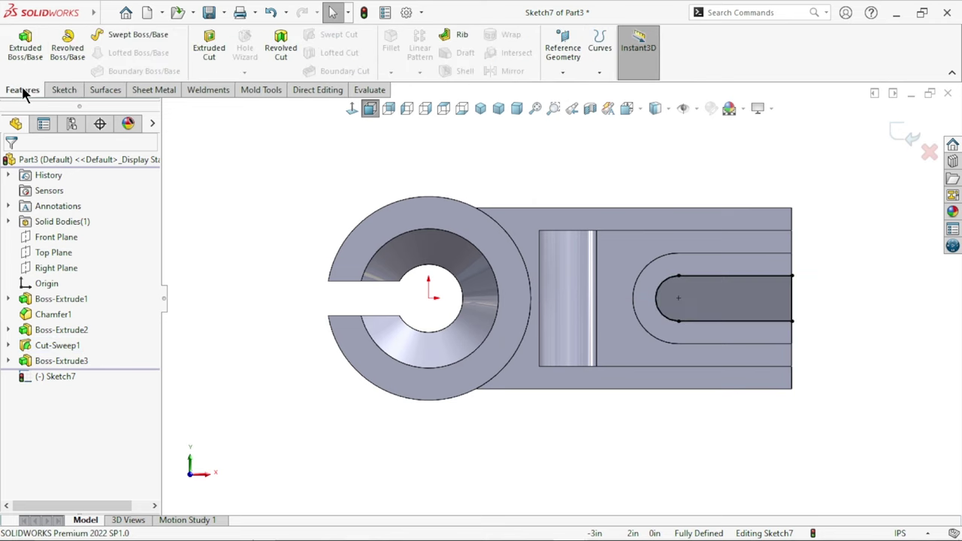
{"action": "left_click", "coordinate": [205, 51]}
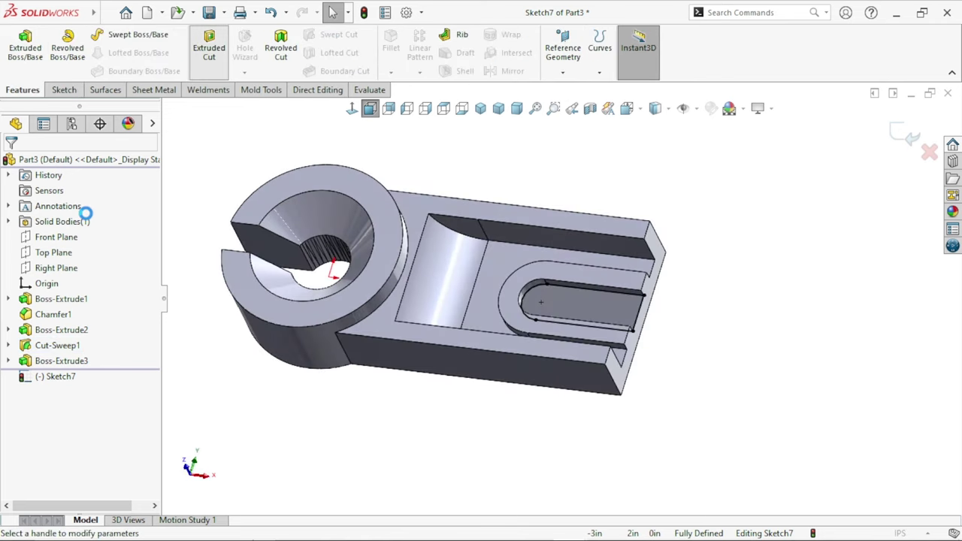
{"action": "left_click", "coordinate": [69, 248]}
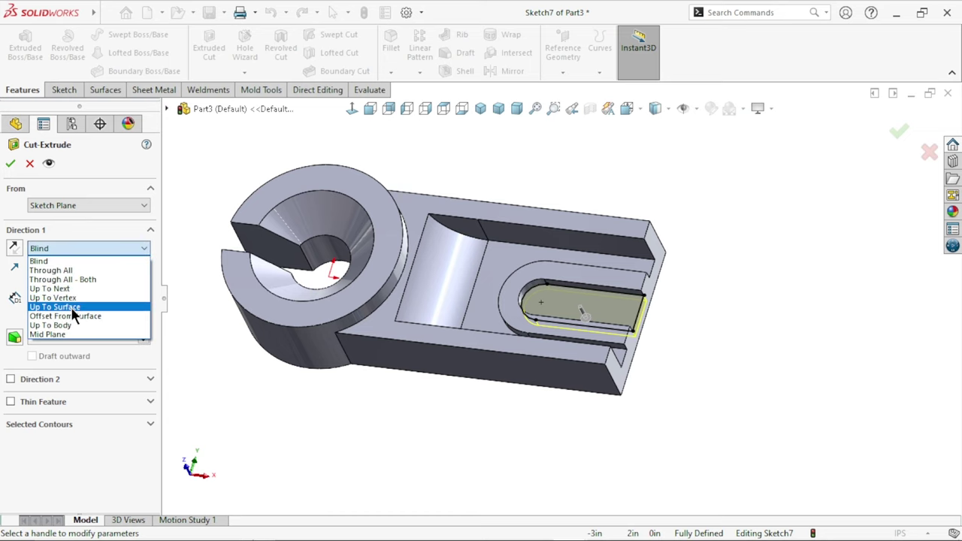
{"action": "left_click", "coordinate": [68, 289]}
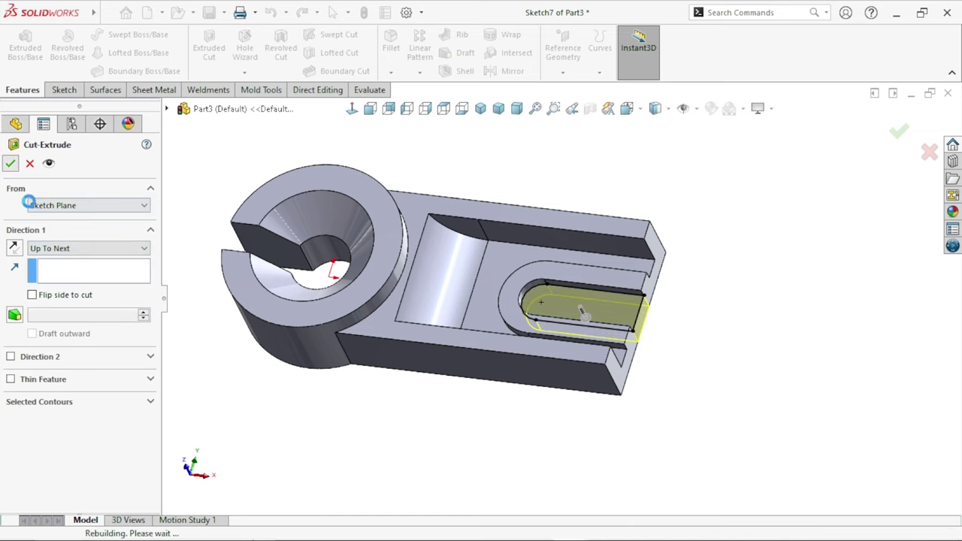
{"action": "key", "text": "Return"}
- Orbit and zoom around the part to inspect the through slot, rib and flat back face
{"action": "mouse_move", "coordinate": [644, 322]}
{"action": "middle_mouse_down"}
{"action": "mouse_move", "coordinate": [487, 342]}
{"action": "mouse_move", "coordinate": [515, 354]}
{"action": "mouse_move", "coordinate": [500, 342]}
{"action": "mouse_move", "coordinate": [584, 314]}
{"action": "mouse_move", "coordinate": [509, 342]}
{"action": "mouse_move", "coordinate": [413, 336]}
{"action": "mouse_move", "coordinate": [464, 400]}
{"action": "mouse_move", "coordinate": [553, 342]}
{"action": "middle_mouse_up"}
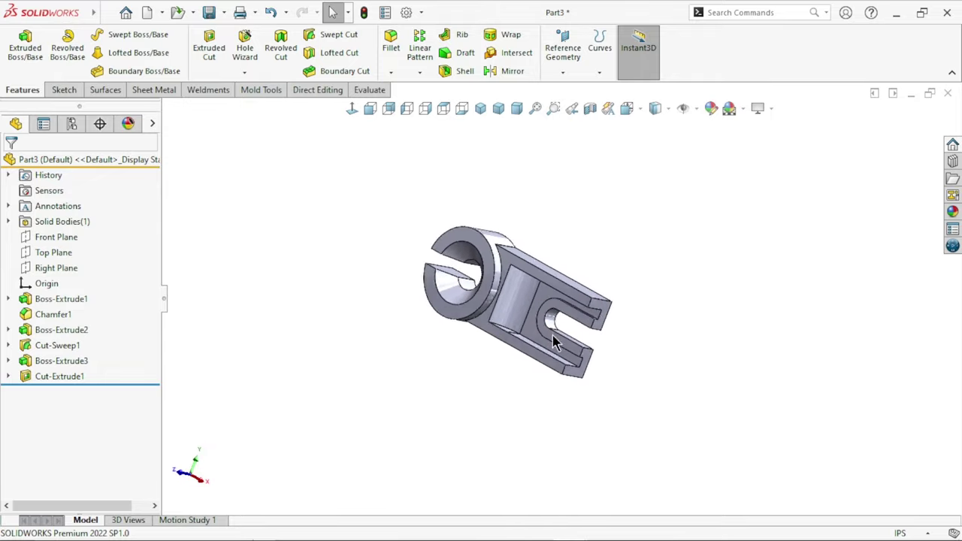
{"action": "scroll", "coordinate": [553, 342], "scroll_direction": "down", "scroll_amount": 3}
{"action": "mouse_move", "coordinate": [498, 294]}
{"action": "middle_mouse_down"}
{"action": "mouse_move", "coordinate": [539, 193]}
{"action": "mouse_move", "coordinate": [501, 322]}
{"action": "mouse_move", "coordinate": [507, 287]}
{"action": "middle_mouse_up"}
{"action": "scroll", "coordinate": [508, 288], "scroll_direction": "up", "scroll_amount": 1}
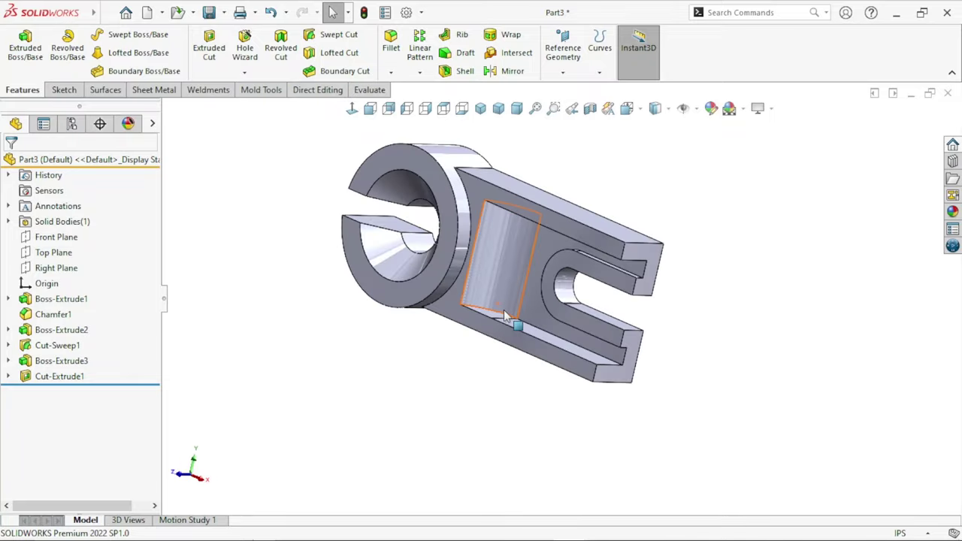
{"action": "scroll", "coordinate": [601, 316], "scroll_direction": "up", "scroll_amount": 2}
{"action": "mouse_move", "coordinate": [660, 288]}
{"action": "middle_mouse_down"}
{"action": "mouse_move", "coordinate": [586, 333]}
{"action": "mouse_move", "coordinate": [565, 293]}
{"action": "mouse_move", "coordinate": [594, 292]}
{"action": "mouse_move", "coordinate": [601, 342]}
{"action": "middle_mouse_up"}
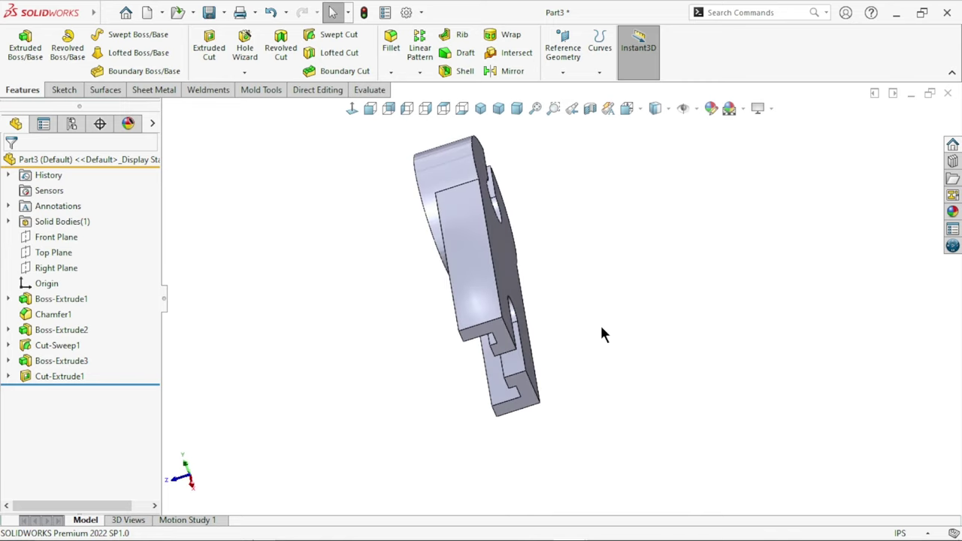
{"action": "scroll", "coordinate": [601, 328], "scroll_direction": "up", "scroll_amount": 2}
{"action": "scroll", "coordinate": [606, 324], "scroll_direction": "up", "scroll_amount": 1}
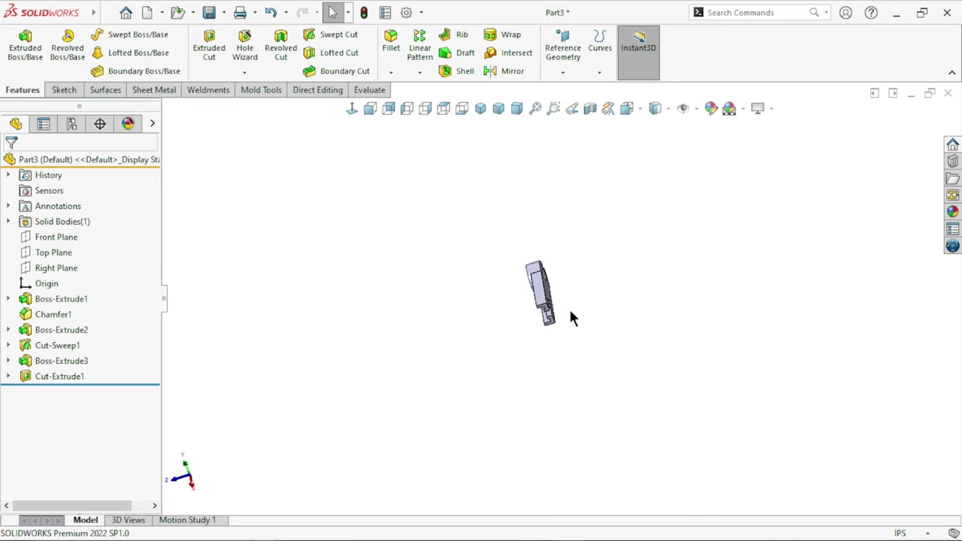
{"action": "scroll", "coordinate": [555, 267], "scroll_direction": "down", "scroll_amount": 2}
{"action": "scroll", "coordinate": [611, 210], "scroll_direction": "down", "scroll_amount": 2}
- Create a reference plane offset 0.375 in from the flat back face, with the offset flipped
{"action": "left_click", "coordinate": [565, 74]}
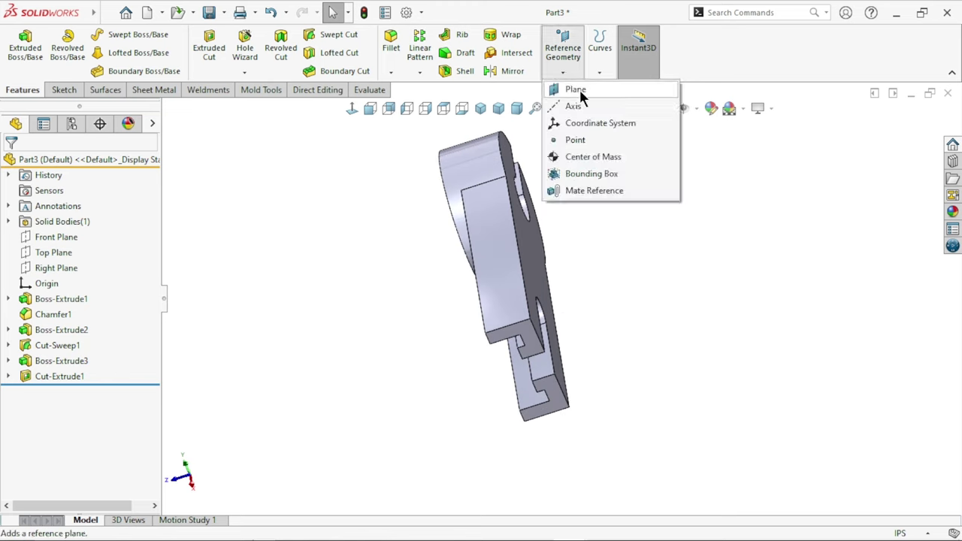
{"action": "left_click", "coordinate": [577, 90]}
{"action": "middle_click_drag", "start_coordinate": [631, 266], "coordinate": [615, 230]}
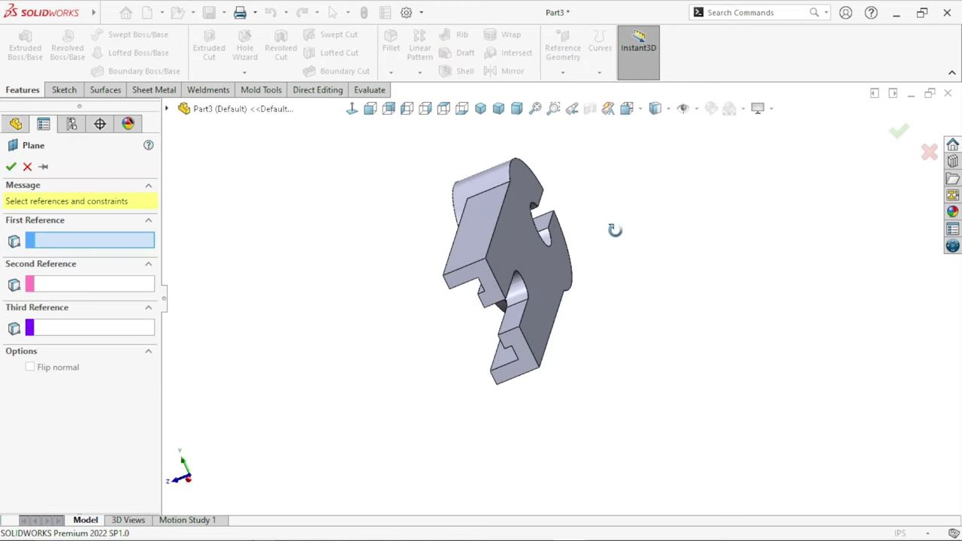
{"action": "left_click", "coordinate": [541, 259]}
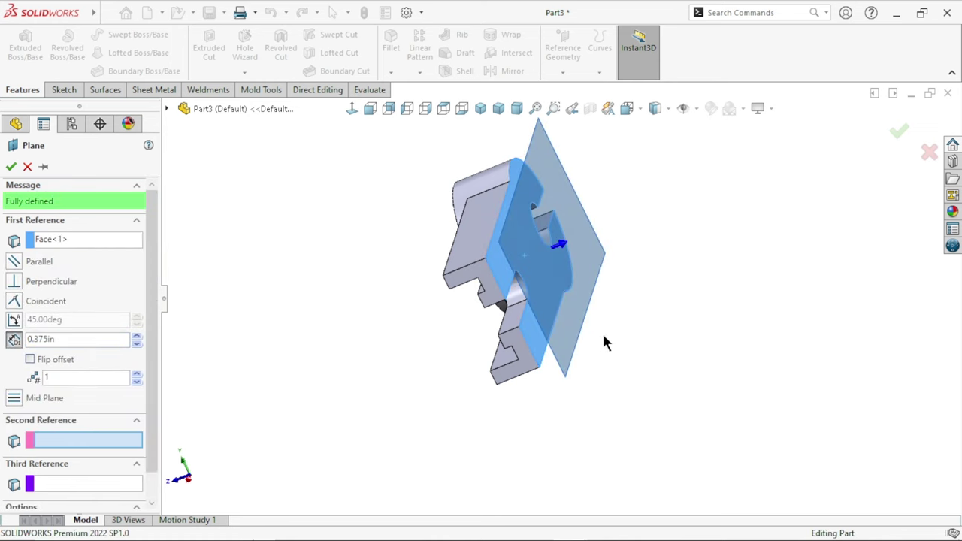
{"action": "middle_click_drag", "start_coordinate": [602, 332], "coordinate": [608, 344]}
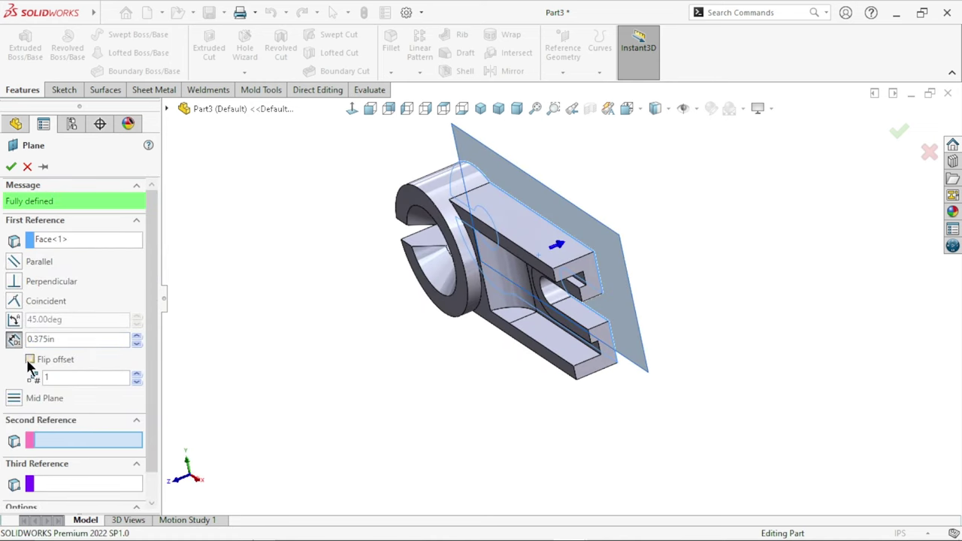
{"action": "middle_click_drag", "start_coordinate": [345, 339], "coordinate": [324, 344]}
{"action": "left_click", "coordinate": [64, 360]}
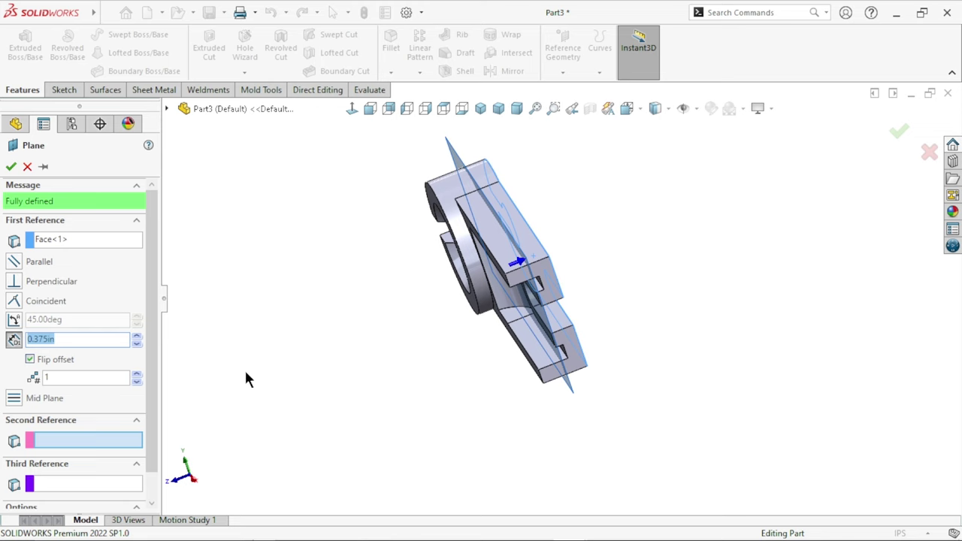
- Accept the 0.375in offset Plane1 and open a new sketch on it
{"action": "left_click", "coordinate": [10, 167]}
{"action": "scroll", "coordinate": [524, 257], "scroll_direction": "down", "scroll_amount": 2}
{"action": "left_click", "coordinate": [524, 257]}
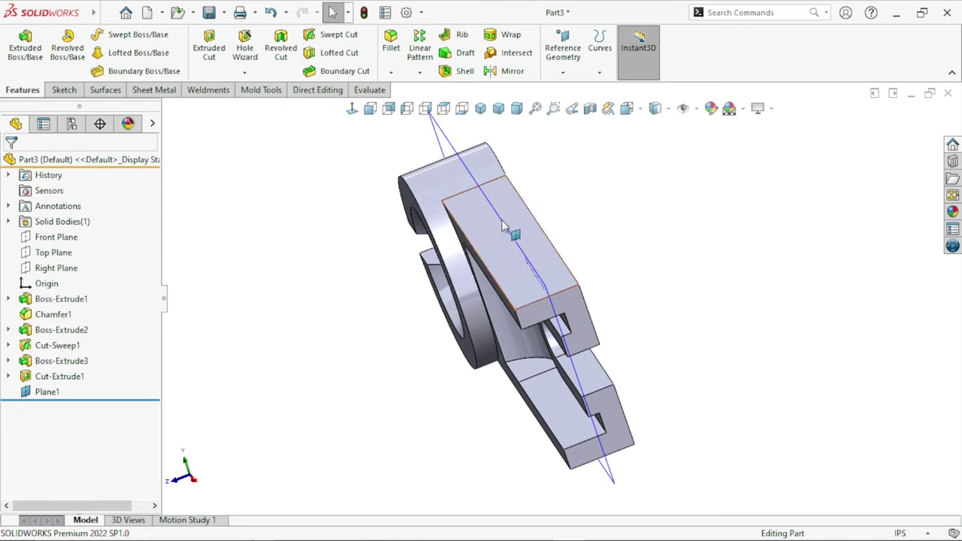
{"action": "left_click", "coordinate": [570, 184]}
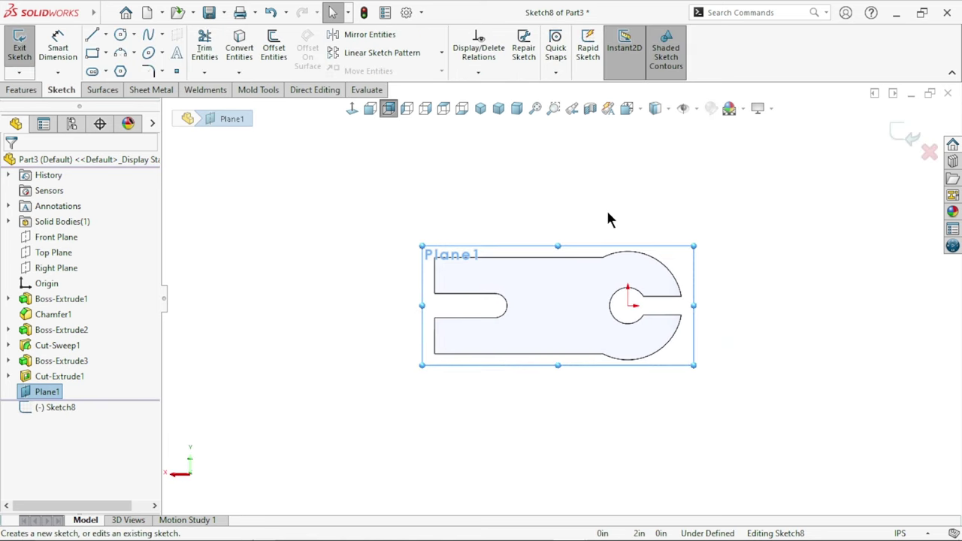
{"action": "scroll", "coordinate": [609, 219], "scroll_direction": "down", "scroll_amount": 1}
{"action": "key", "text": "Escape"}
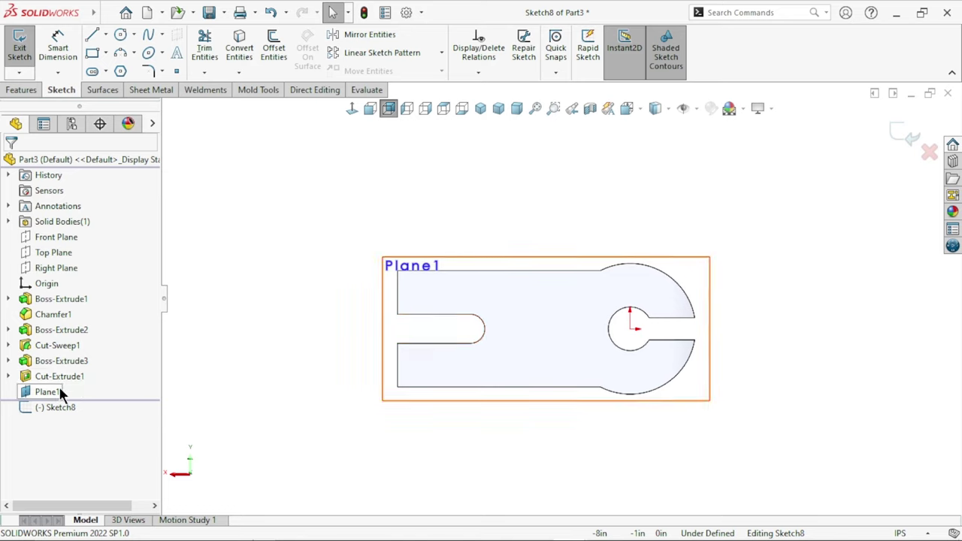
{"action": "left_click", "coordinate": [46, 392]}
{"action": "left_click", "coordinate": [298, 344]}
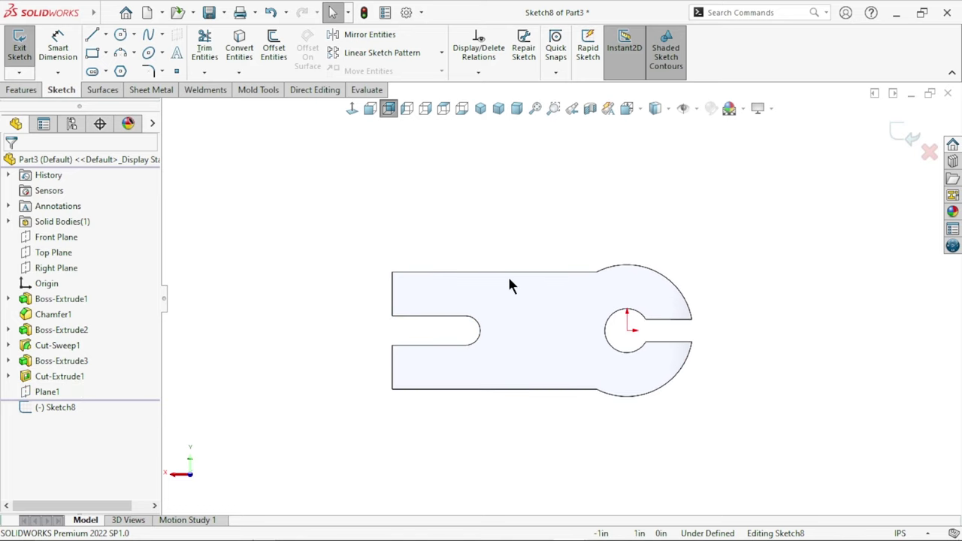
- Draw two concentric circles centred above the part
{"action": "left_click", "coordinate": [120, 34]}
{"action": "left_click", "coordinate": [545, 209]}
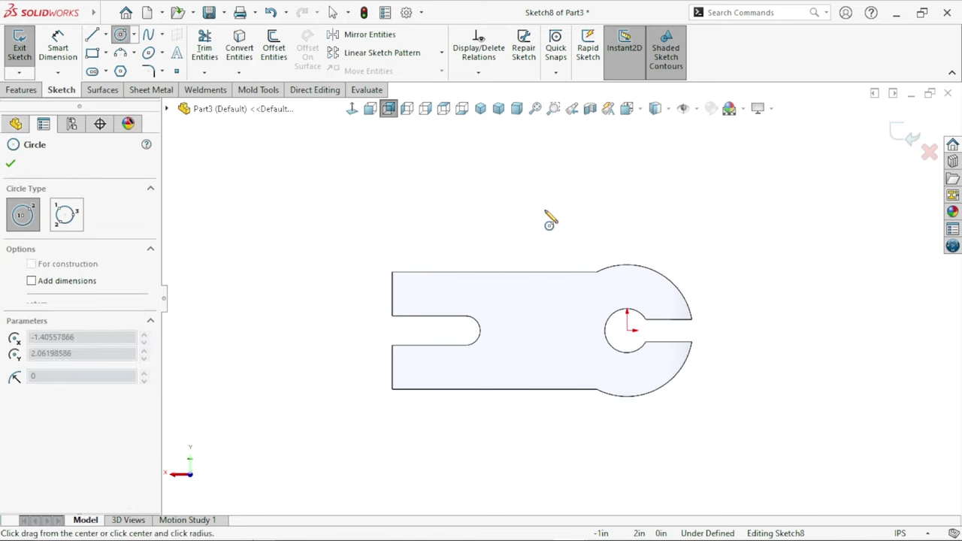
{"action": "left_click", "coordinate": [577, 193]}
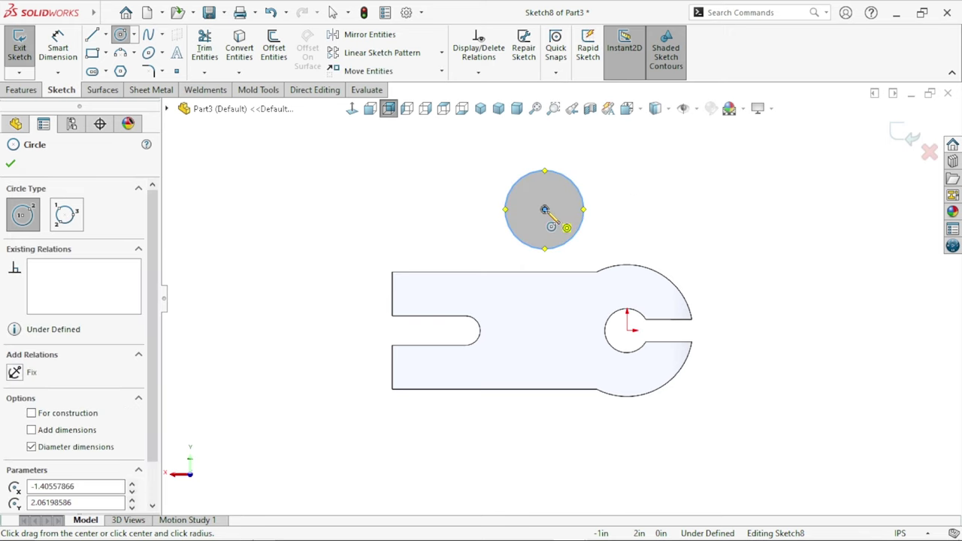
{"action": "left_click", "coordinate": [544, 209]}
{"action": "left_click", "coordinate": [559, 195]}
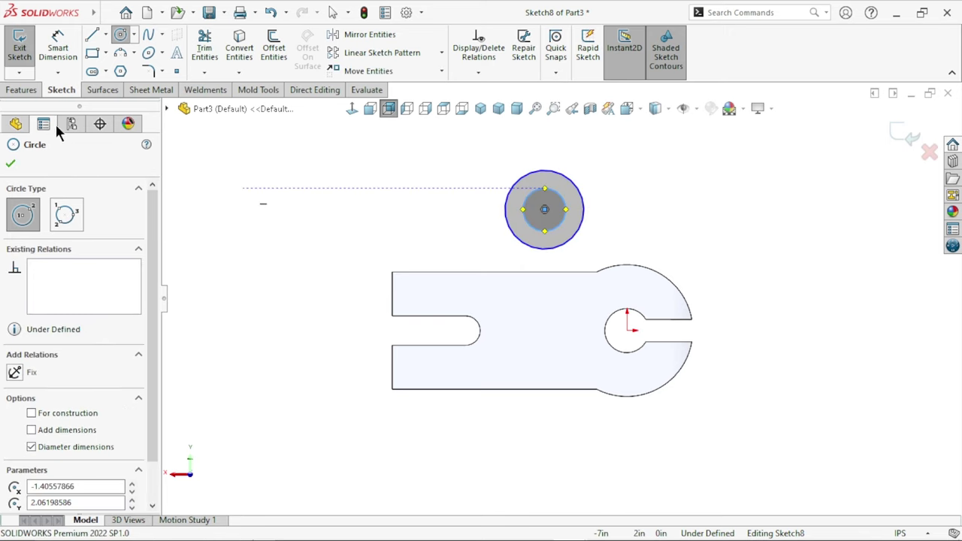
- Dimension the outer circle Ø1.00 in and the inner circle Ø0.44 in
{"action": "left_click", "coordinate": [65, 51]}
{"action": "left_click", "coordinate": [585, 204]}
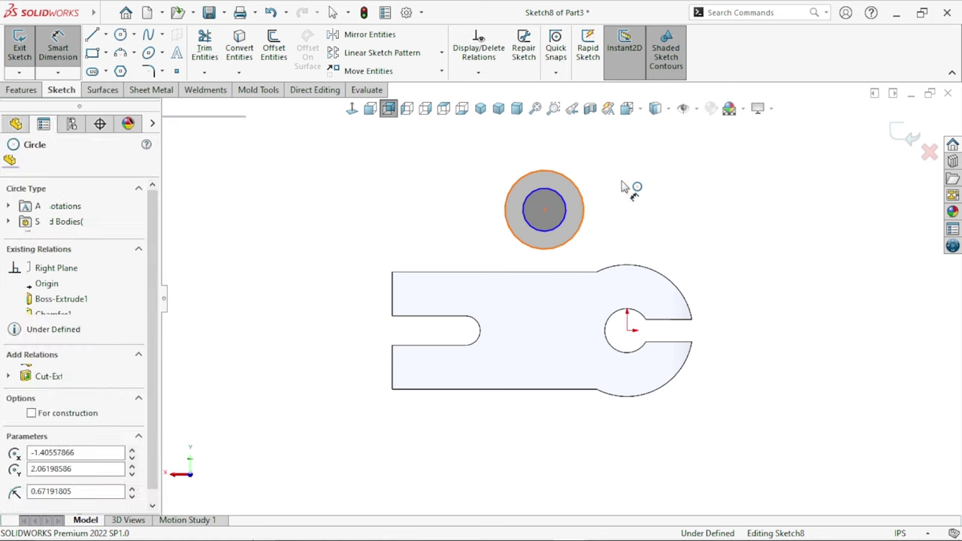
{"action": "left_click", "coordinate": [581, 185]}
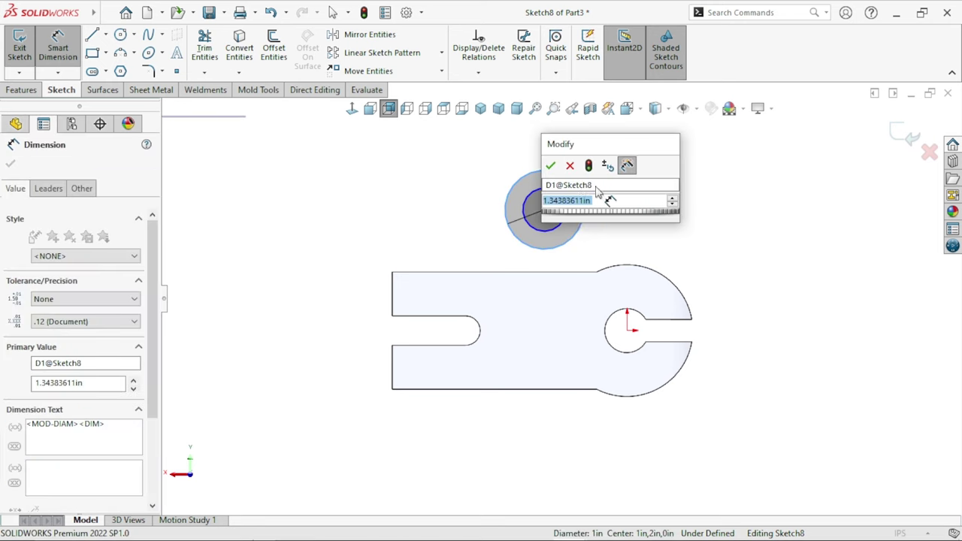
{"action": "type", "text": "1"}
{"action": "key", "text": "Return"}
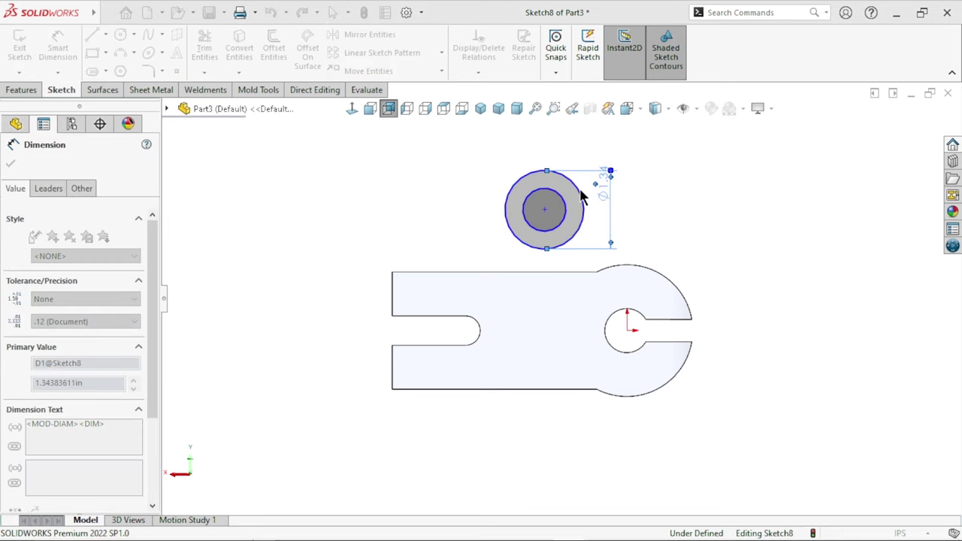
{"action": "scroll", "coordinate": [540, 198], "scroll_direction": "down", "scroll_amount": 2}
{"action": "scroll", "coordinate": [624, 263], "scroll_direction": "down", "scroll_amount": 1}
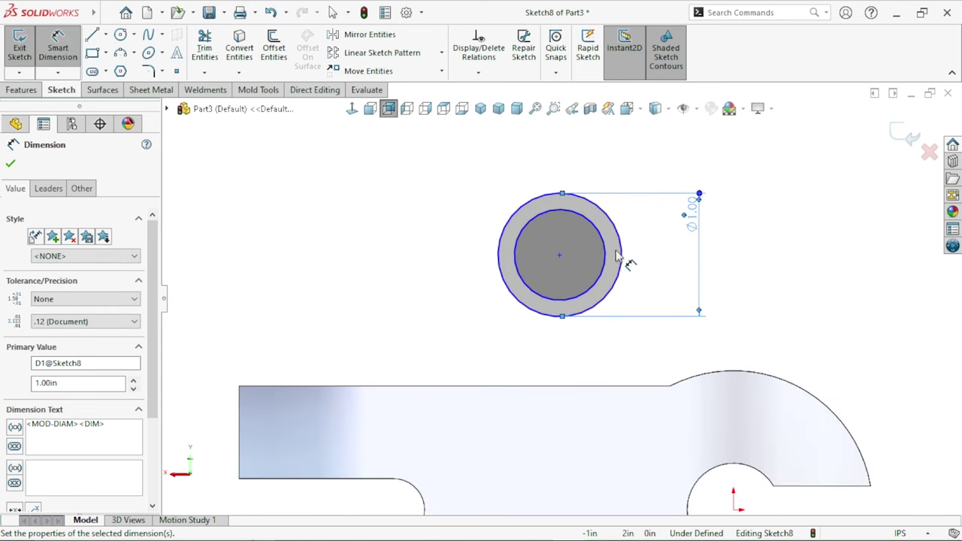
{"action": "left_click", "coordinate": [618, 261]}
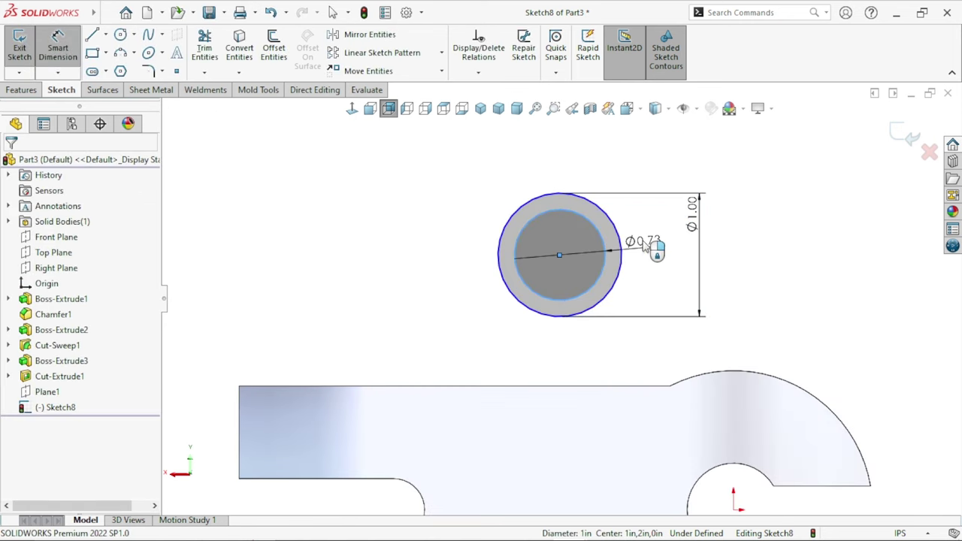
{"action": "left_click", "coordinate": [645, 248]}
{"action": "type", "text": "44"}
{"action": "key", "text": "Return"}
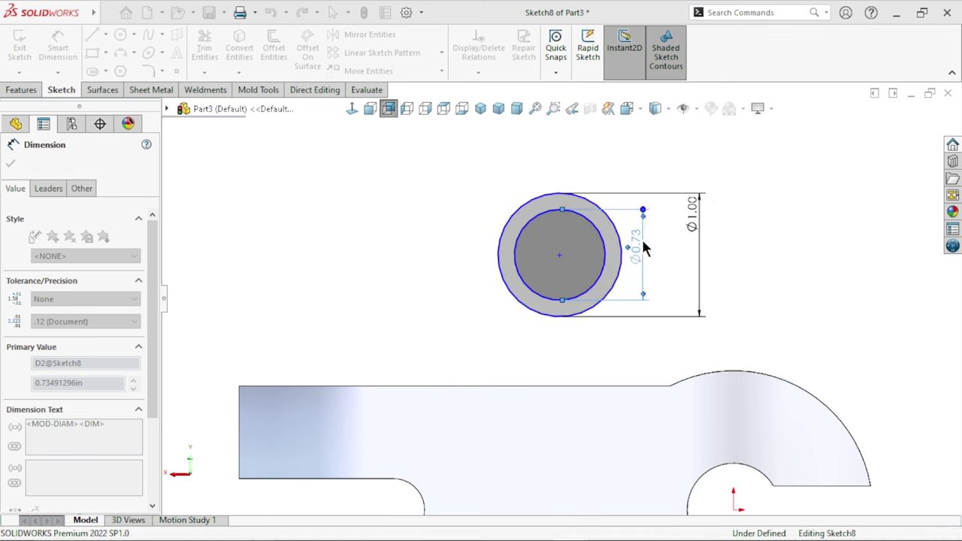
{"action": "scroll", "coordinate": [576, 322], "scroll_direction": "up", "scroll_amount": 1}
{"action": "scroll", "coordinate": [595, 329], "scroll_direction": "up", "scroll_amount": 1}
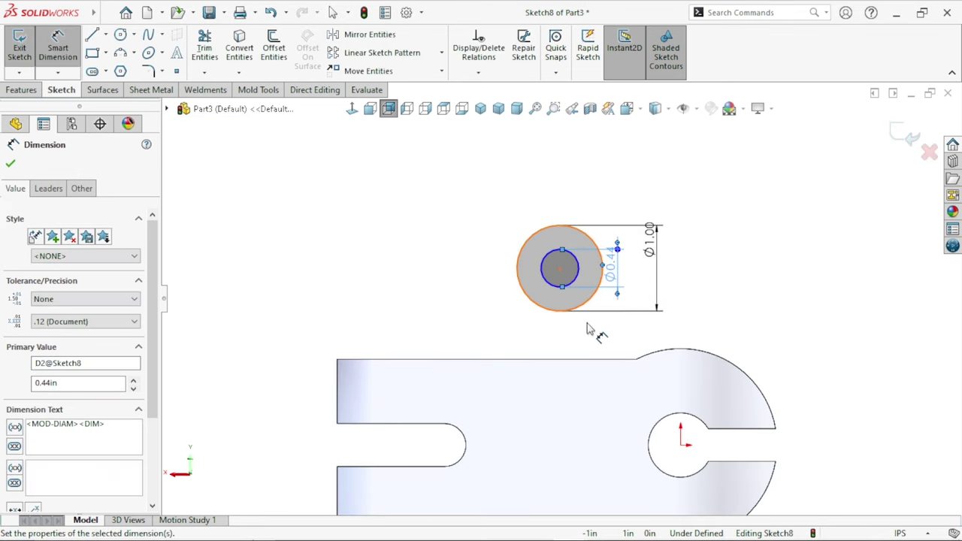
{"action": "scroll", "coordinate": [735, 303], "scroll_direction": "down", "scroll_amount": 1}
{"action": "scroll", "coordinate": [630, 339], "scroll_direction": "up", "scroll_amount": 2}
{"action": "scroll", "coordinate": [554, 338], "scroll_direction": "down", "scroll_amount": 2}
{"action": "scroll", "coordinate": [499, 323], "scroll_direction": "up", "scroll_amount": 1}
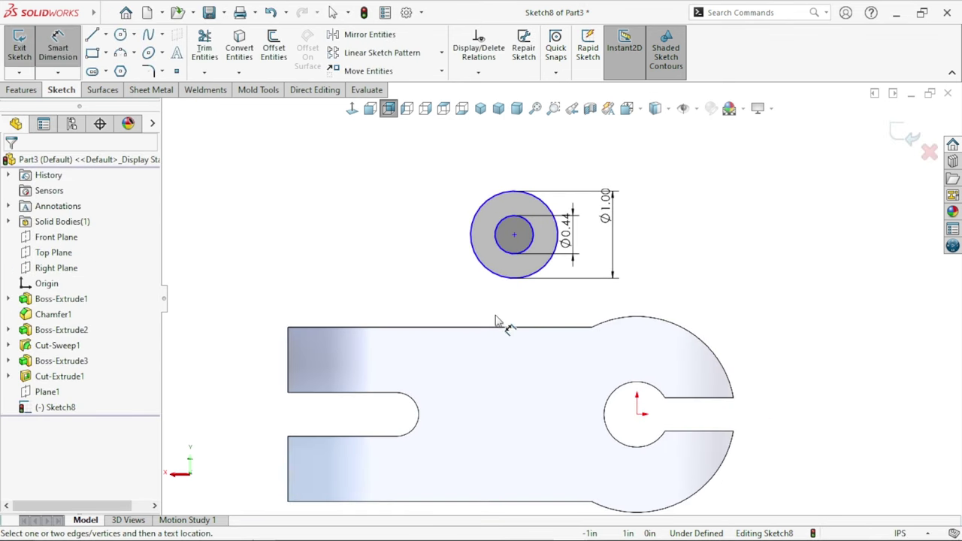
{"action": "scroll", "coordinate": [477, 255], "scroll_direction": "down", "scroll_amount": 2}
{"action": "left_click", "coordinate": [92, 35]}
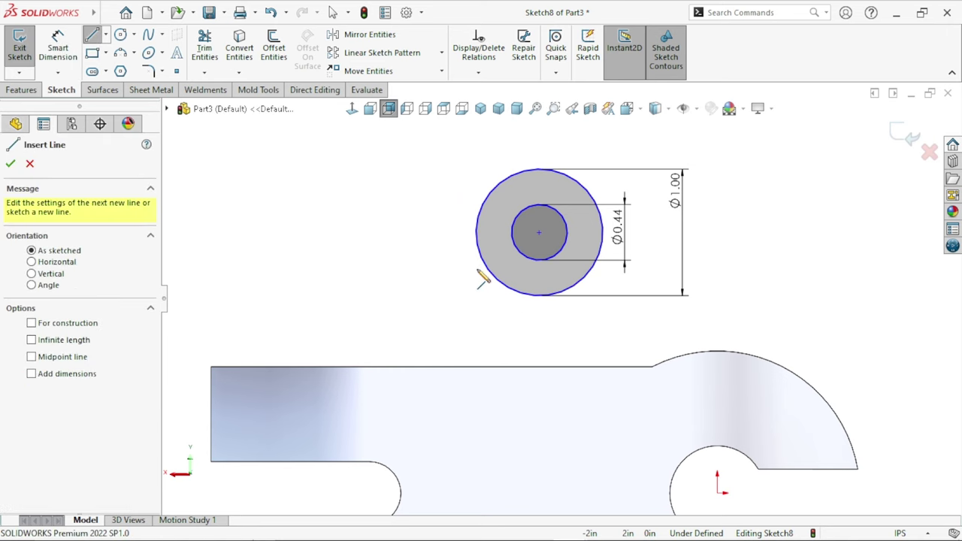
- Draw a slanted line from the outer circle down to the part's top edge
{"action": "left_click", "coordinate": [500, 275]}
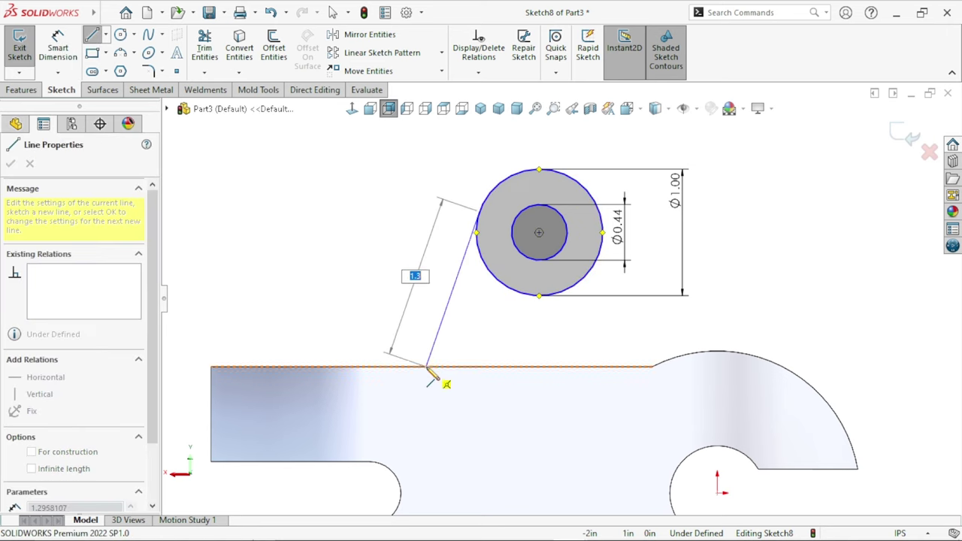
{"action": "left_click", "coordinate": [425, 367]}
{"action": "right_click", "coordinate": [371, 323]}
{"action": "left_click", "coordinate": [382, 322]}
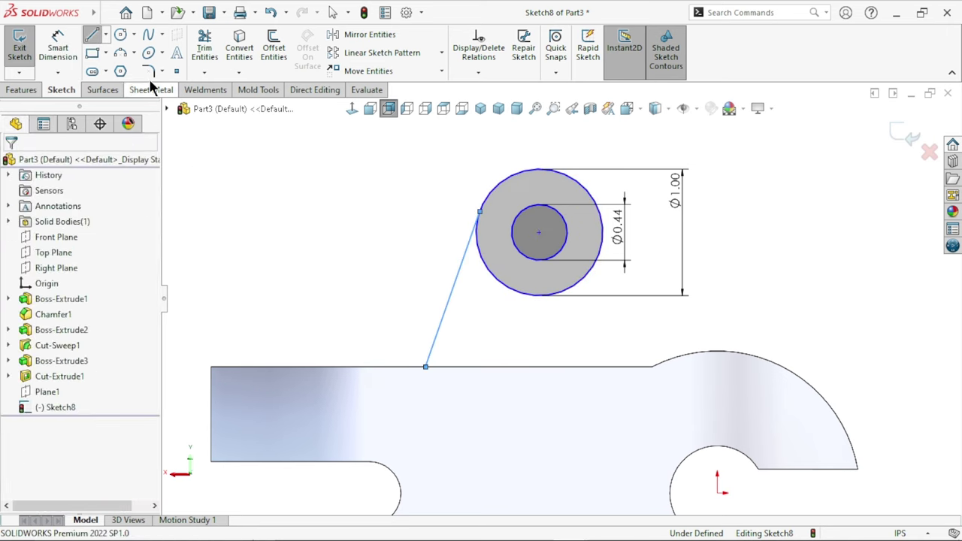
- Add a vertical centerline from the top edge up to the circle centre
{"action": "left_click", "coordinate": [106, 34]}
{"action": "left_click", "coordinate": [103, 67]}
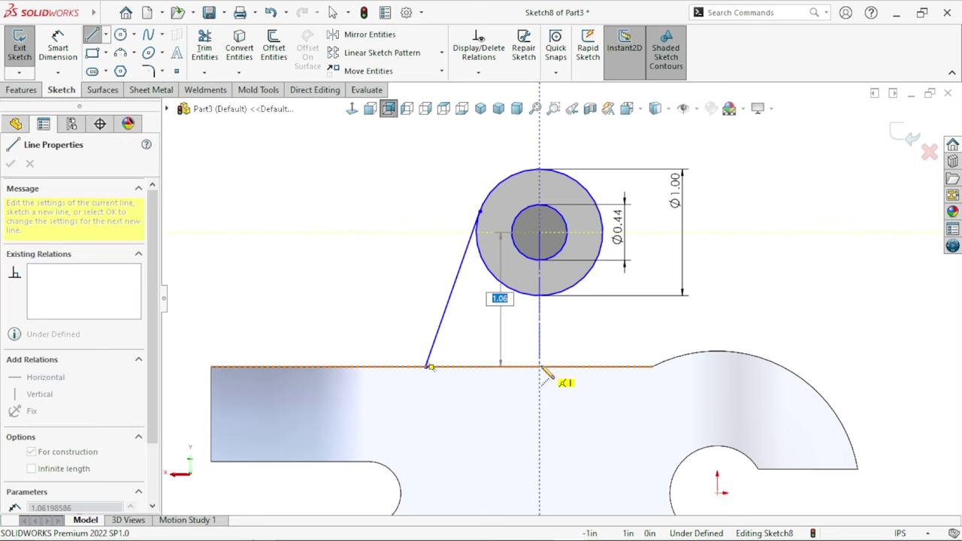
{"action": "left_click", "coordinate": [539, 366]}
{"action": "left_click", "coordinate": [539, 233]}
{"action": "key", "text": "Escape"}
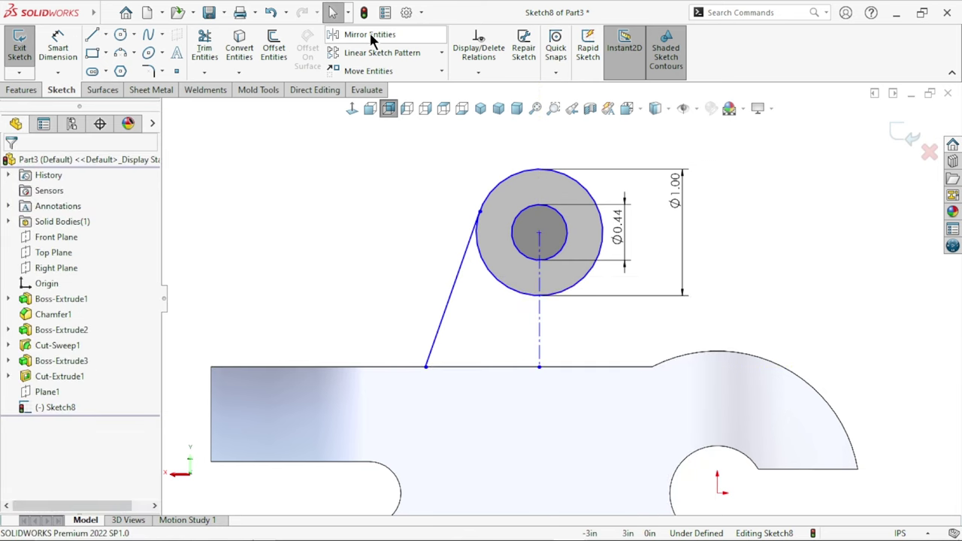
- Mirror the slanted line about the vertical centerline
{"action": "left_click", "coordinate": [369, 34]}
{"action": "left_click", "coordinate": [449, 301]}
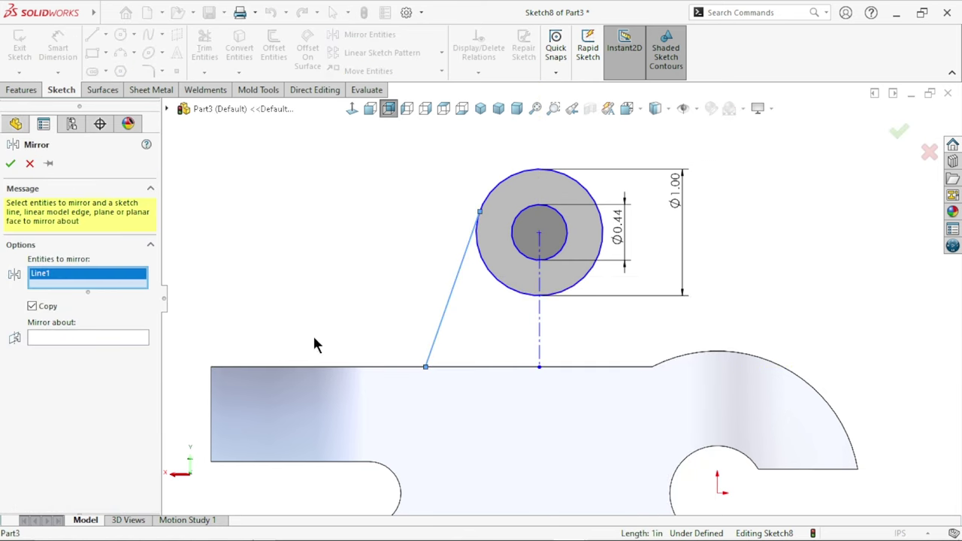
{"action": "left_click", "coordinate": [88, 340]}
{"action": "left_click", "coordinate": [539, 322]}
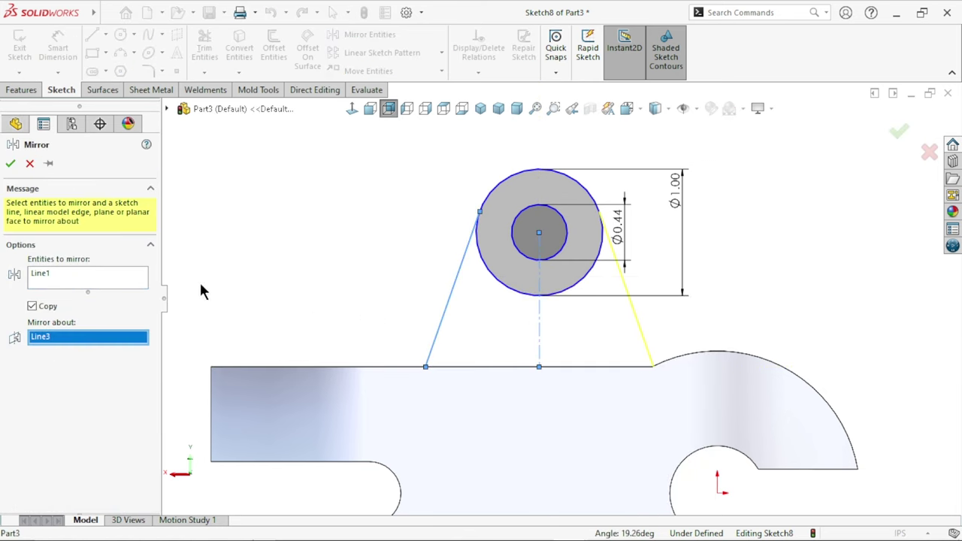
{"action": "left_click", "coordinate": [9, 163]}
{"action": "scroll", "coordinate": [550, 333], "scroll_direction": "up", "scroll_amount": 2}
{"action": "scroll", "coordinate": [749, 235], "scroll_direction": "down", "scroll_amount": 2}
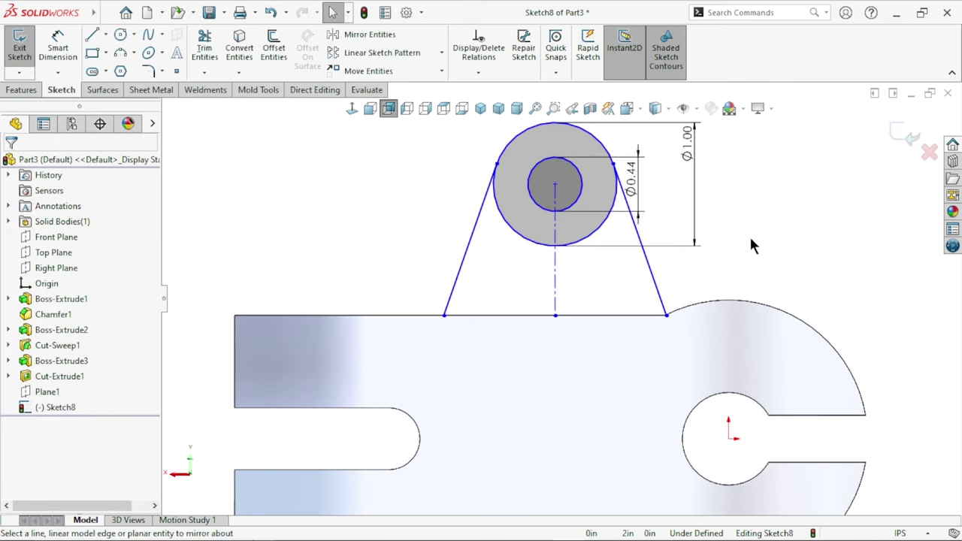
{"action": "scroll", "coordinate": [754, 245], "scroll_direction": "up", "scroll_amount": 2}
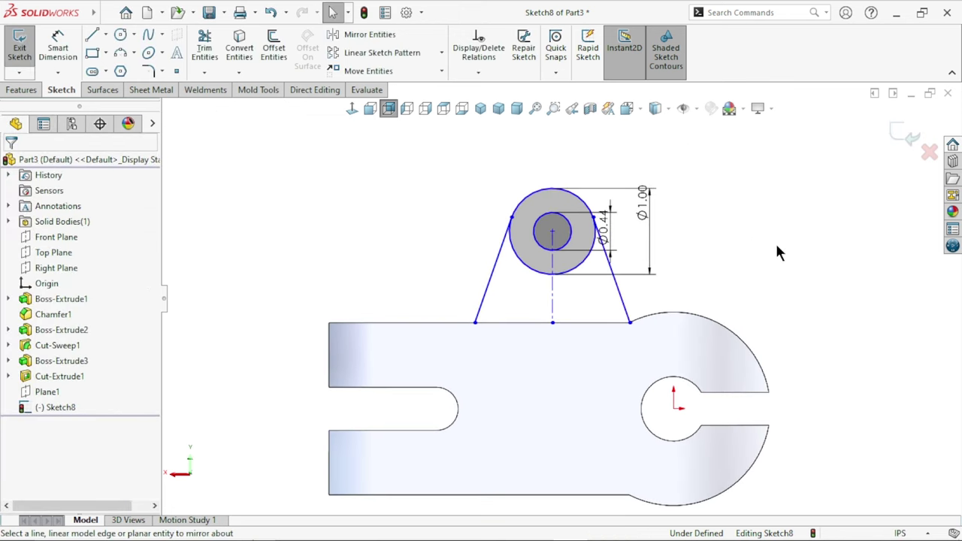
- Make the left slanted line tangent to the outer Ø1.00 circle
{"action": "left_click", "coordinate": [512, 219]}
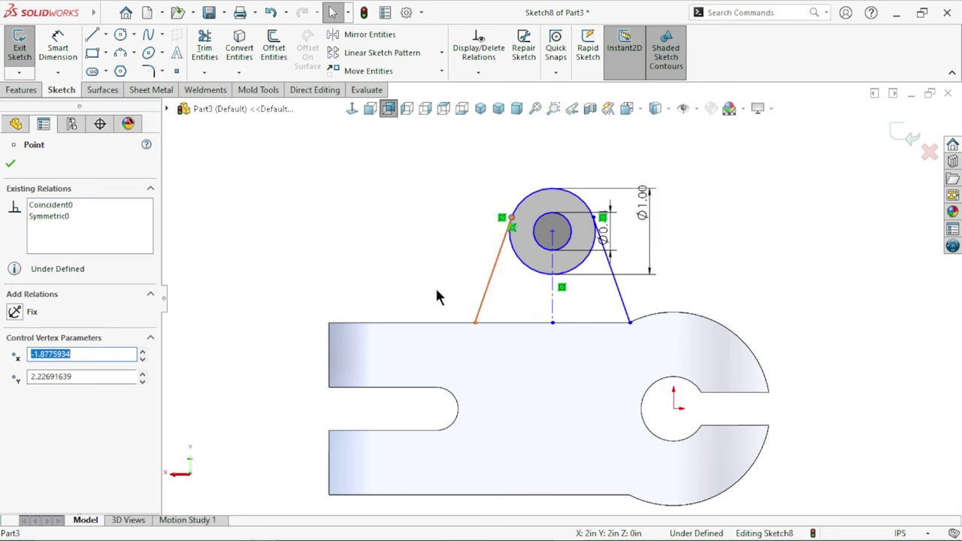
{"action": "left_click", "coordinate": [524, 283]}
{"action": "left_click", "coordinate": [507, 283]}
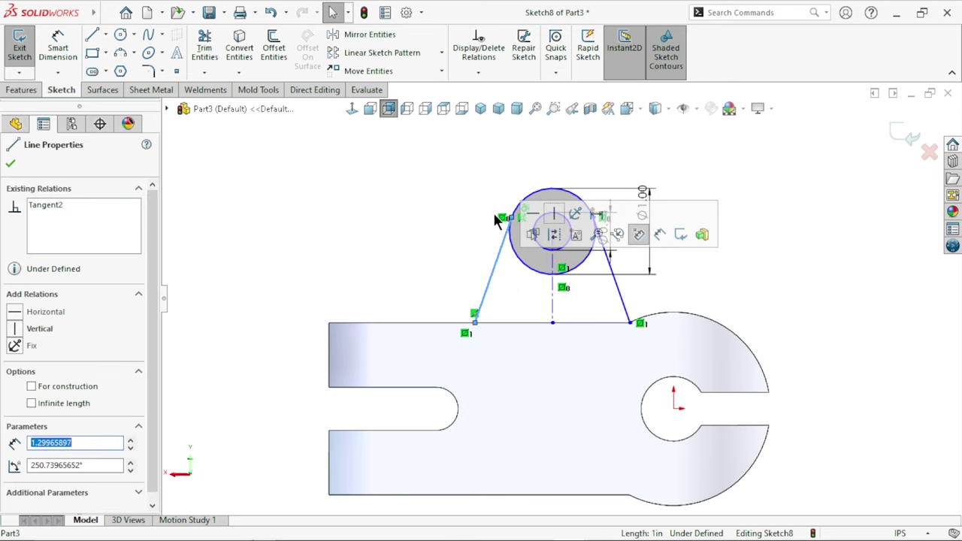
{"action": "left_click", "coordinate": [538, 194], "text": "ctrl"}
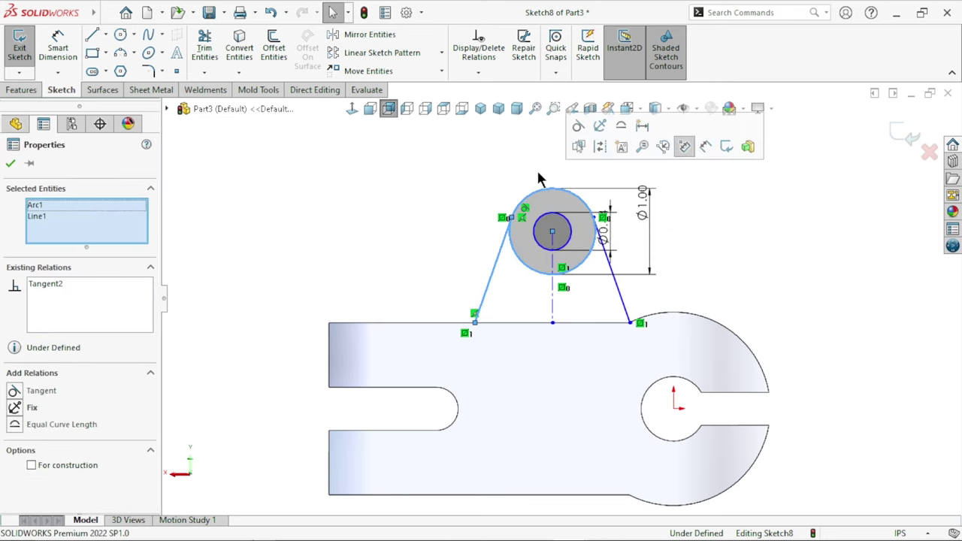
{"action": "left_click", "coordinate": [583, 130]}
{"action": "left_click", "coordinate": [393, 244]}
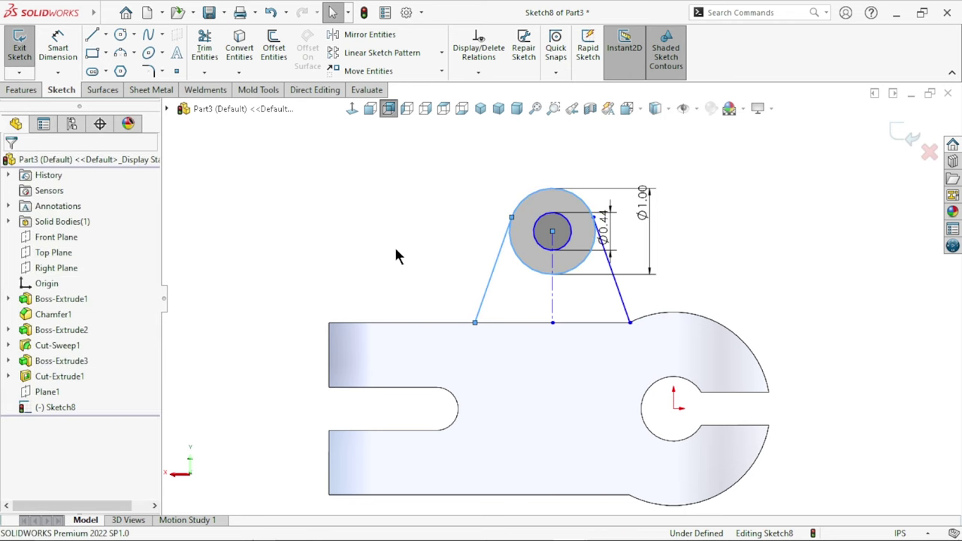
- Shift the Ø0.44 dimension slightly to the right
{"action": "scroll", "coordinate": [545, 301], "scroll_direction": "up", "scroll_amount": 2}
{"action": "scroll", "coordinate": [618, 228], "scroll_direction": "down", "scroll_amount": 2}
{"action": "left_click_drag", "start_coordinate": [618, 227], "coordinate": [629, 228]}
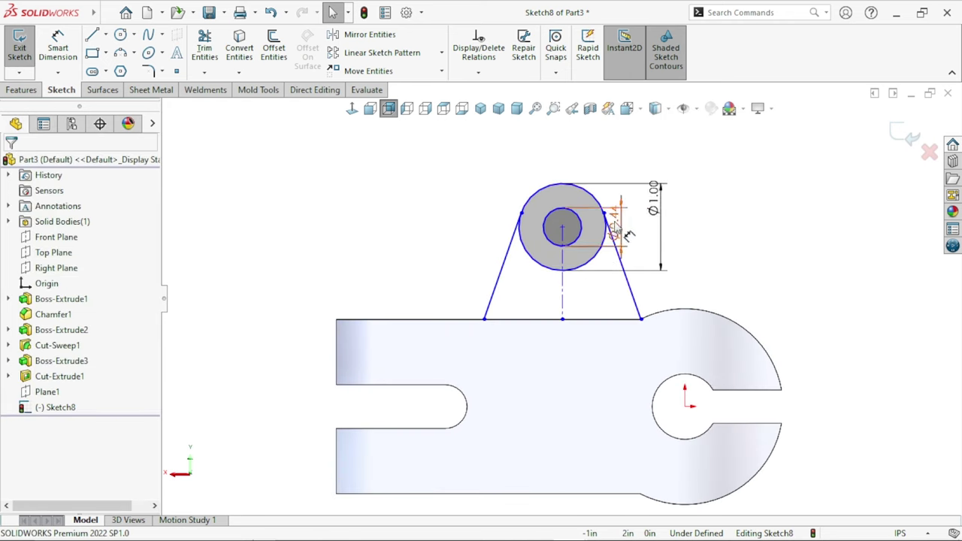
{"action": "scroll", "coordinate": [569, 300], "scroll_direction": "down", "scroll_amount": 2}
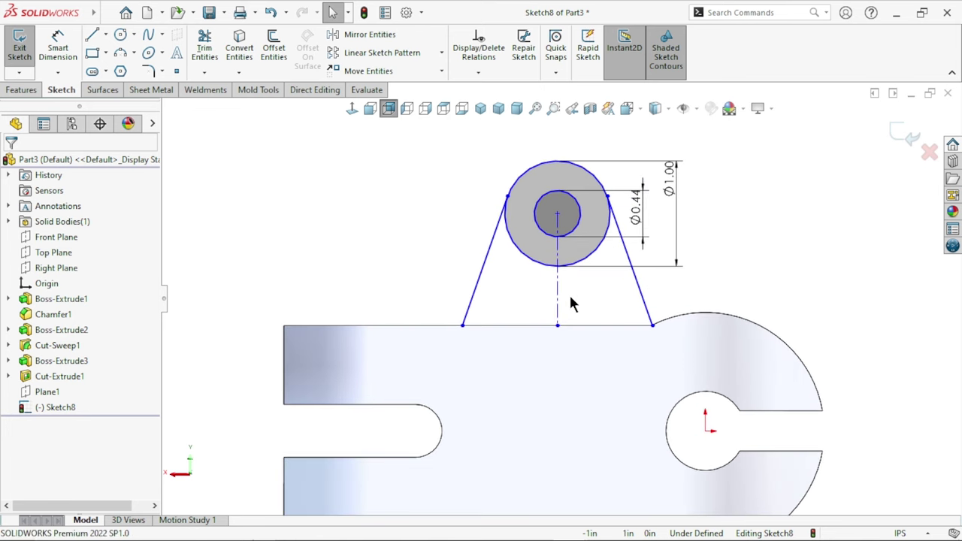
- Dimension the centerline 2.00 from the left edge and the left line endpoint 1.00 from it
{"action": "left_click", "coordinate": [58, 49]}
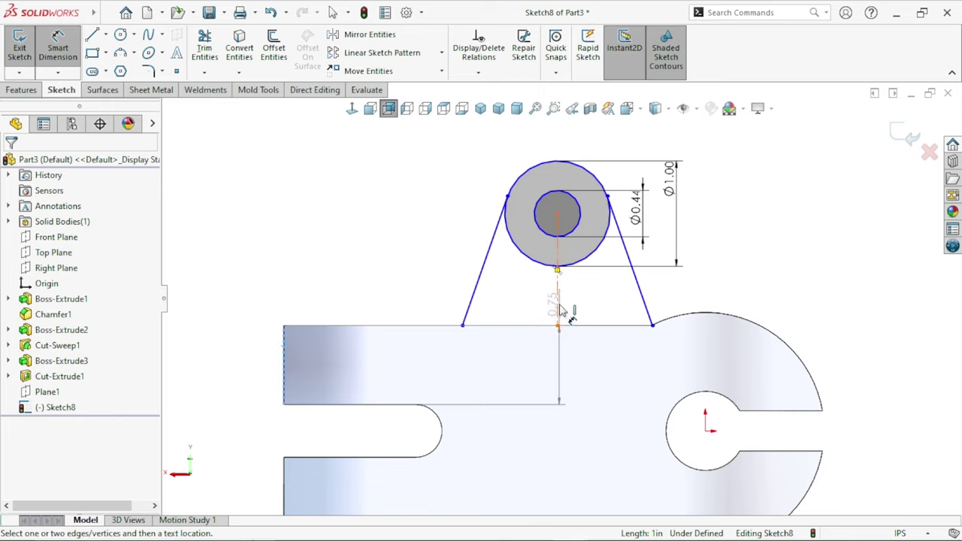
{"action": "left_click", "coordinate": [558, 310]}
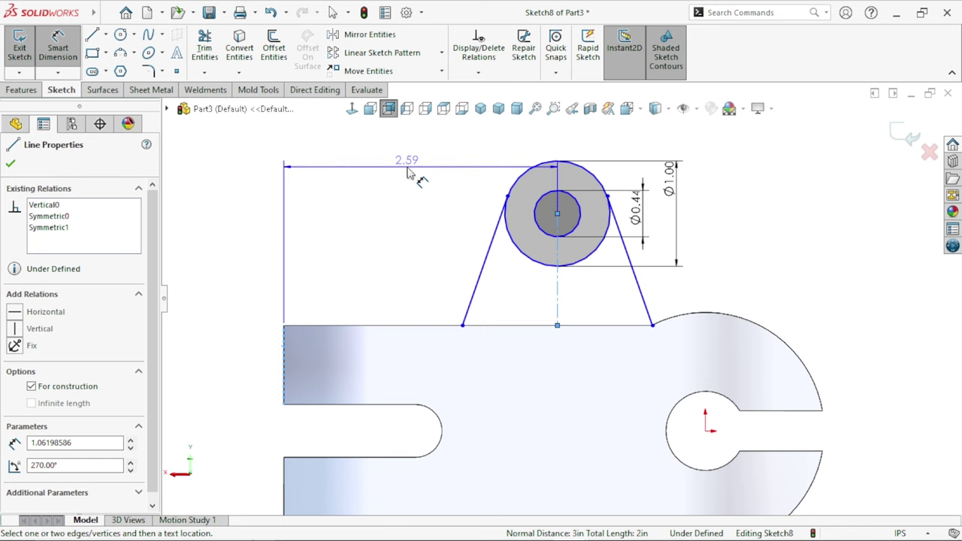
{"action": "left_click", "coordinate": [410, 172]}
{"action": "type", "text": "2"}
{"action": "key", "text": "Return"}
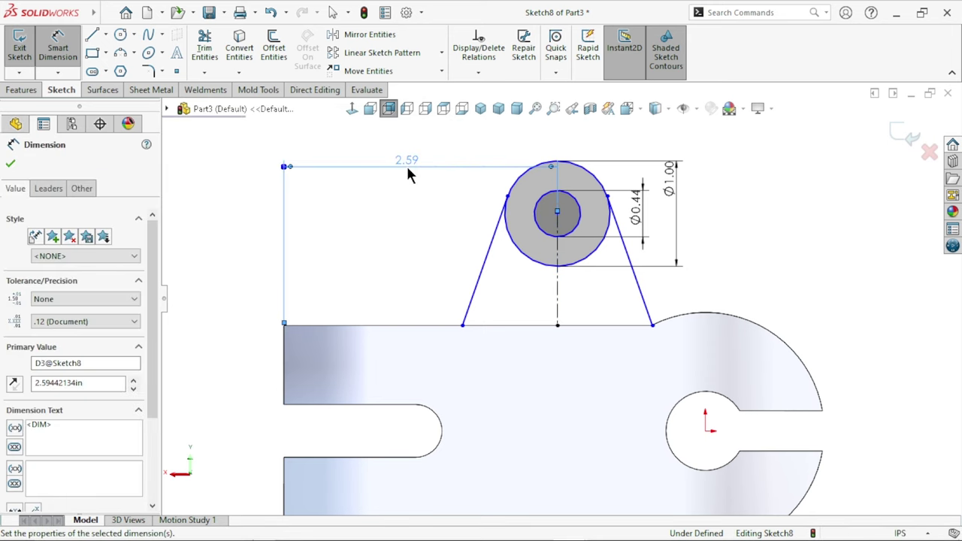
{"action": "left_click", "coordinate": [752, 258]}
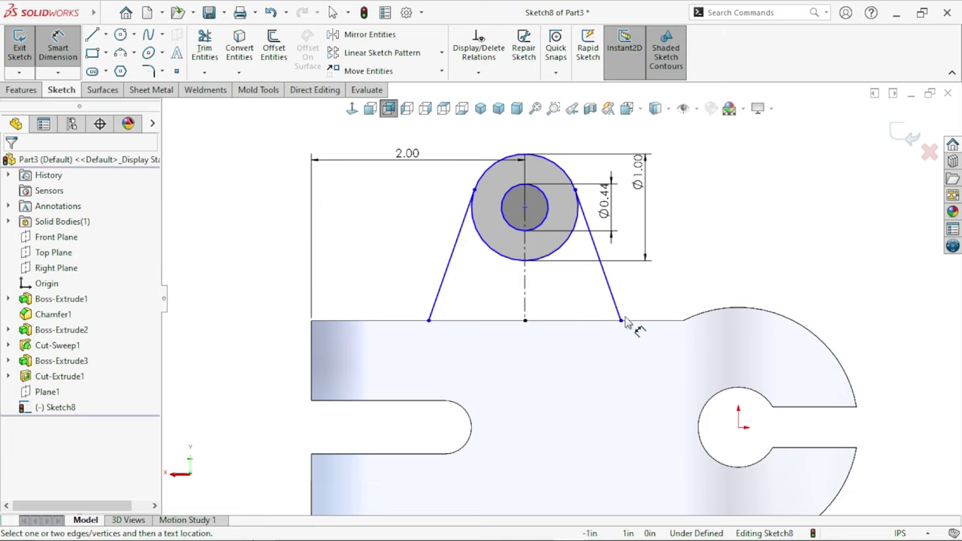
{"action": "left_click", "coordinate": [429, 321]}
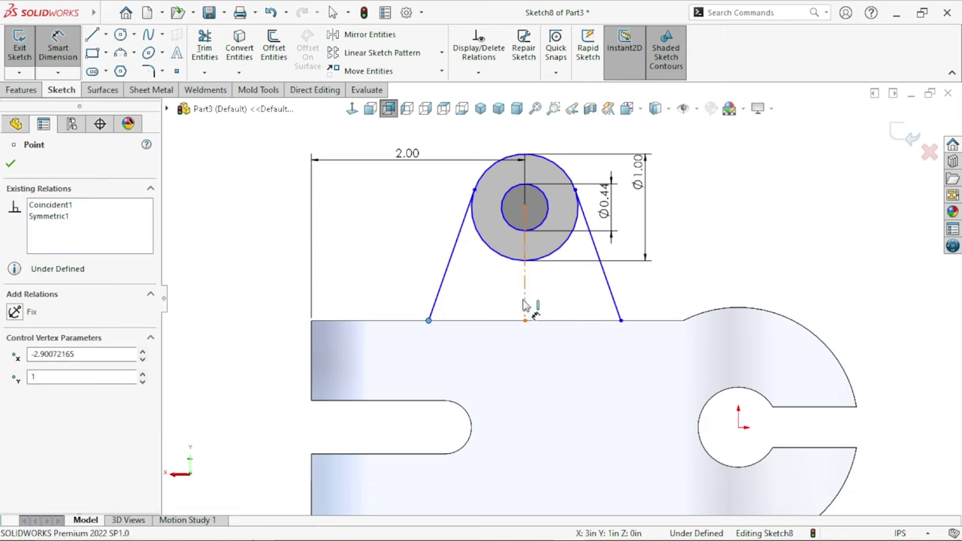
{"action": "left_click", "coordinate": [524, 307]}
{"action": "left_click", "coordinate": [483, 312]}
{"action": "type", "text": "1"}
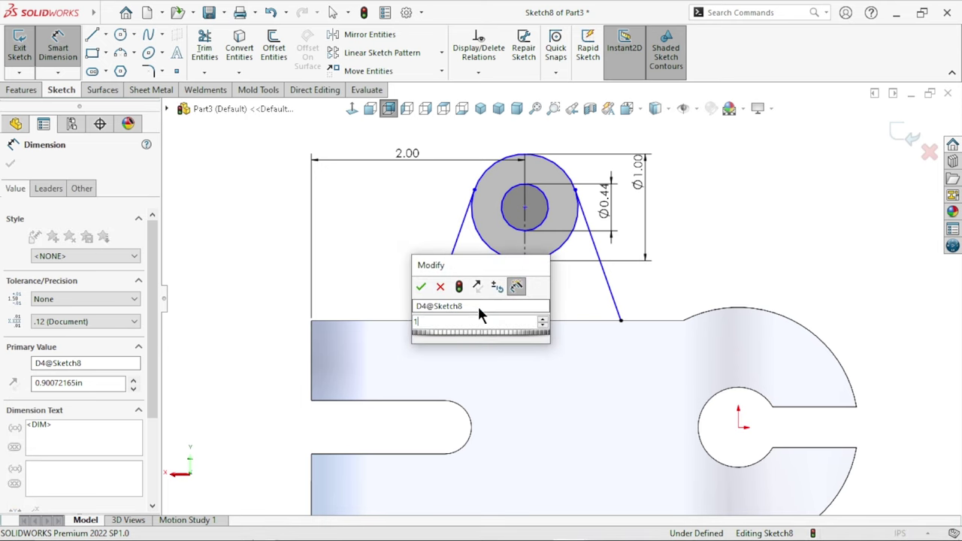
{"action": "key", "text": "Return"}
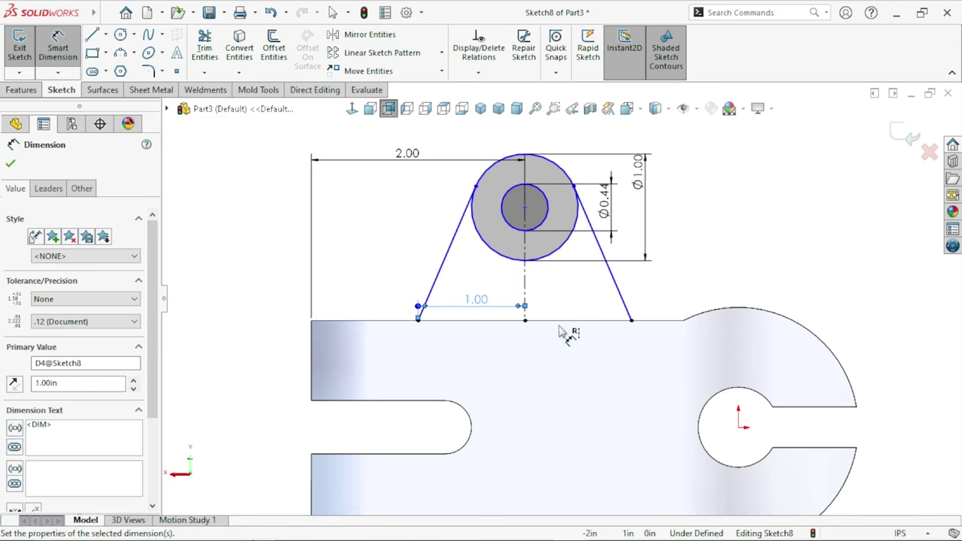
- Set the circle centre 0.75 above the base line
{"action": "left_click", "coordinate": [560, 324]}
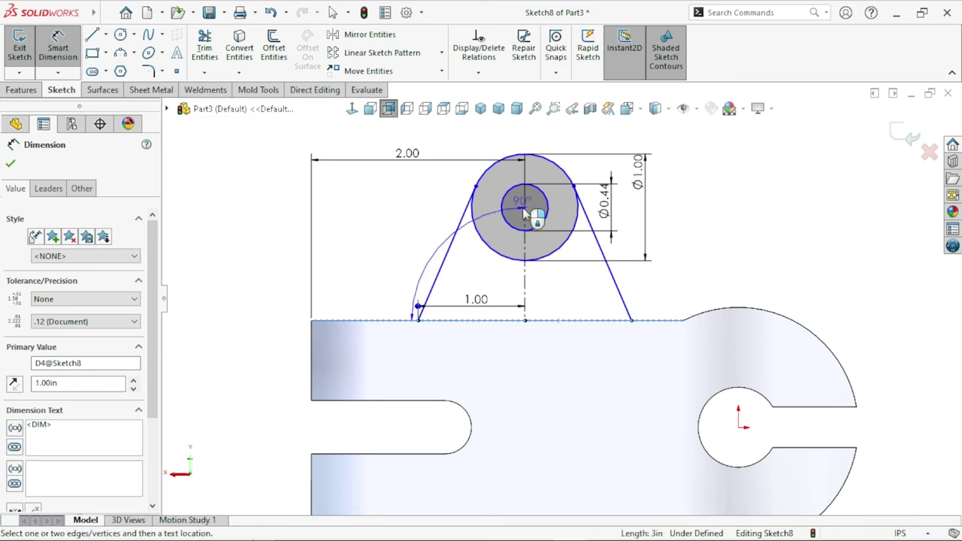
{"action": "key", "text": "Escape"}
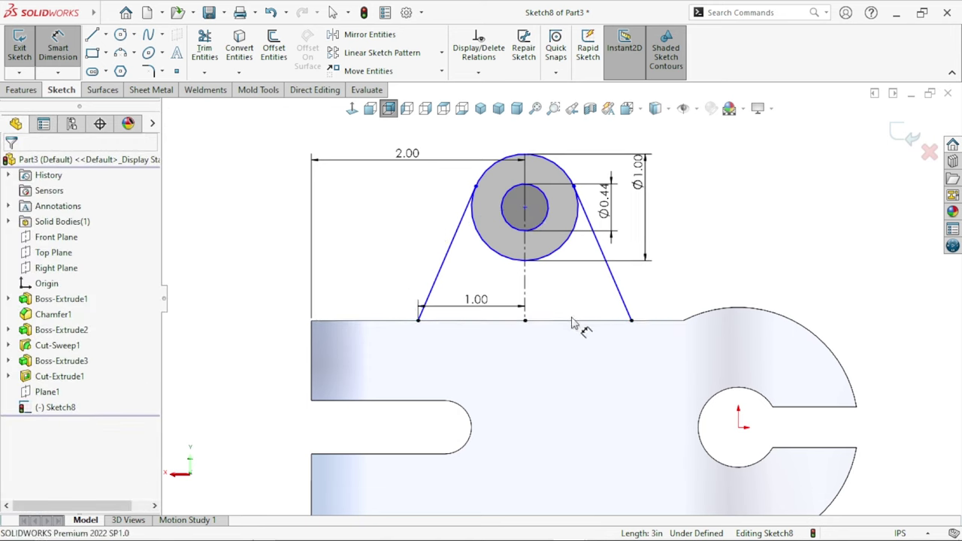
{"action": "left_click", "coordinate": [573, 323]}
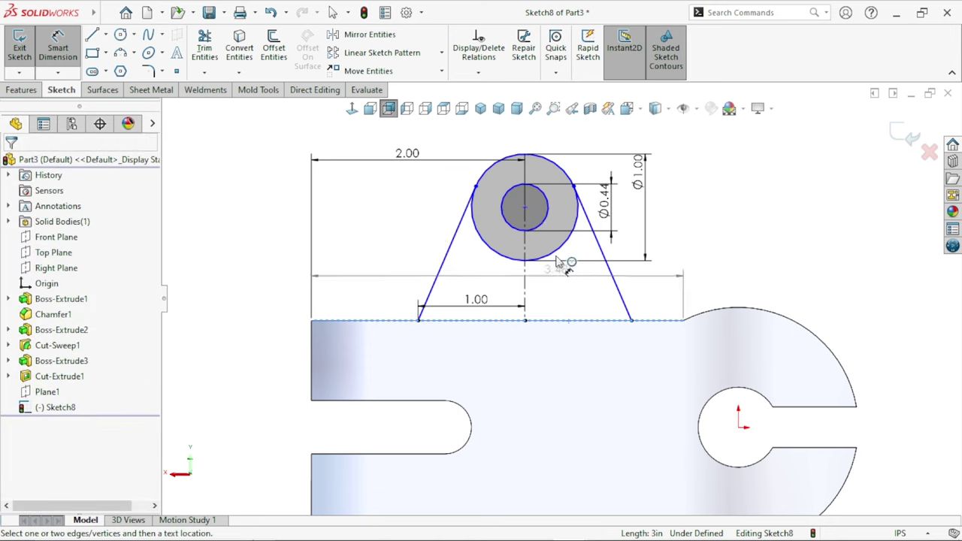
{"action": "left_click", "coordinate": [525, 208]}
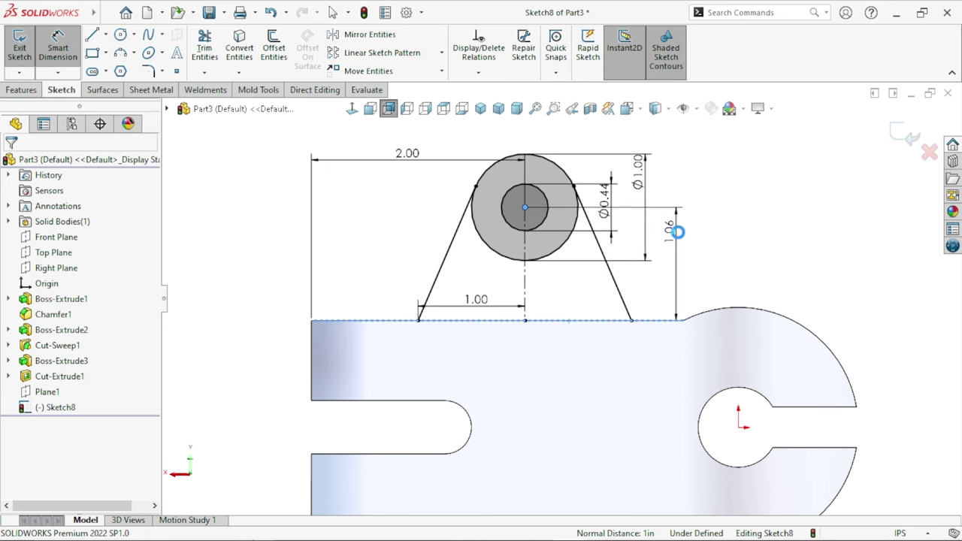
{"action": "left_click", "coordinate": [680, 239]}
{"action": "type", "text": "0."}
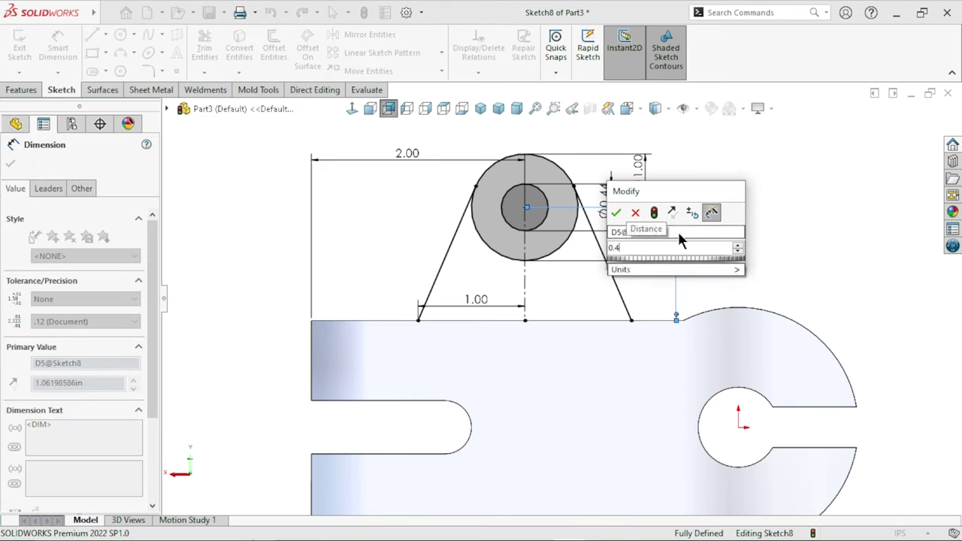
{"action": "type", "text": "75"}
{"action": "key", "text": "Return"}
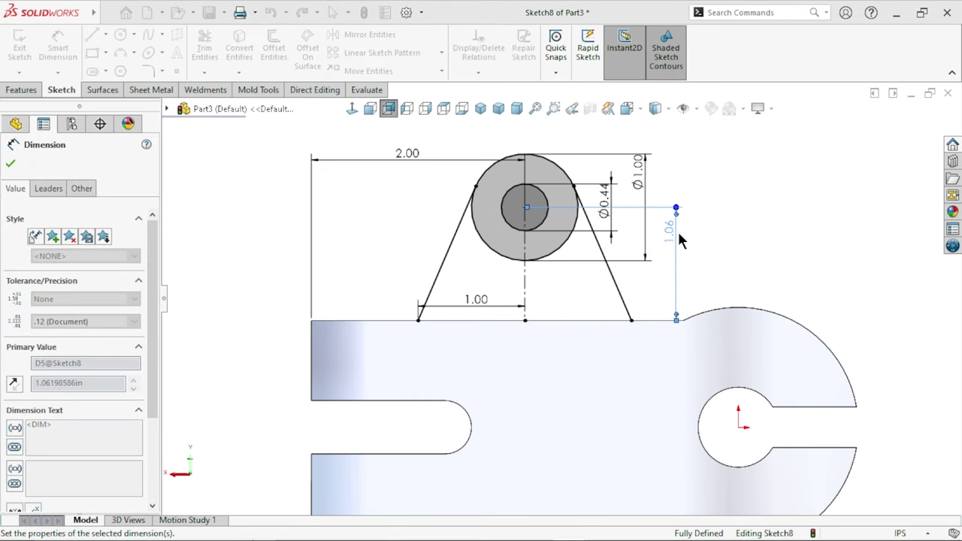
{"action": "key", "text": "Escape"}
{"action": "scroll", "coordinate": [569, 322], "scroll_direction": "up", "scroll_amount": 5}
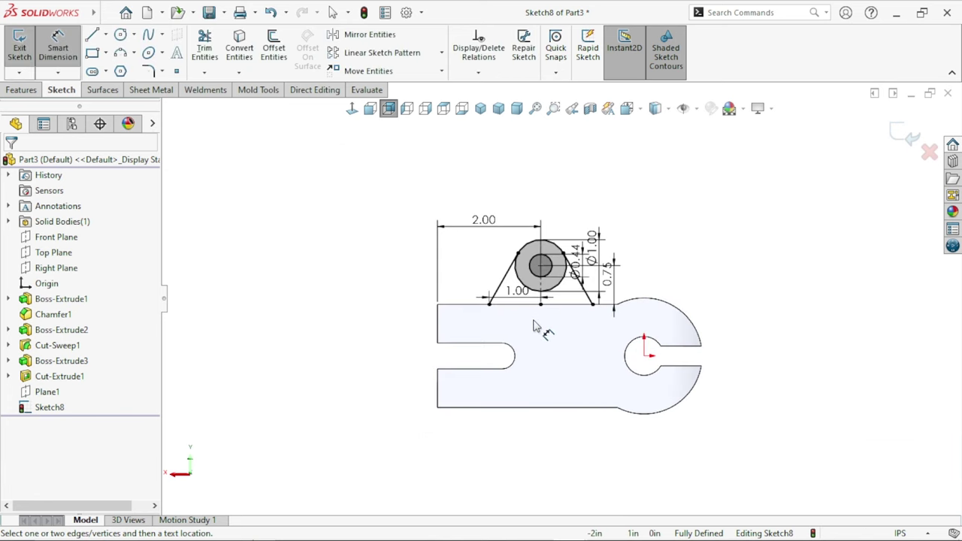
{"action": "scroll", "coordinate": [534, 318], "scroll_direction": "down", "scroll_amount": 3}
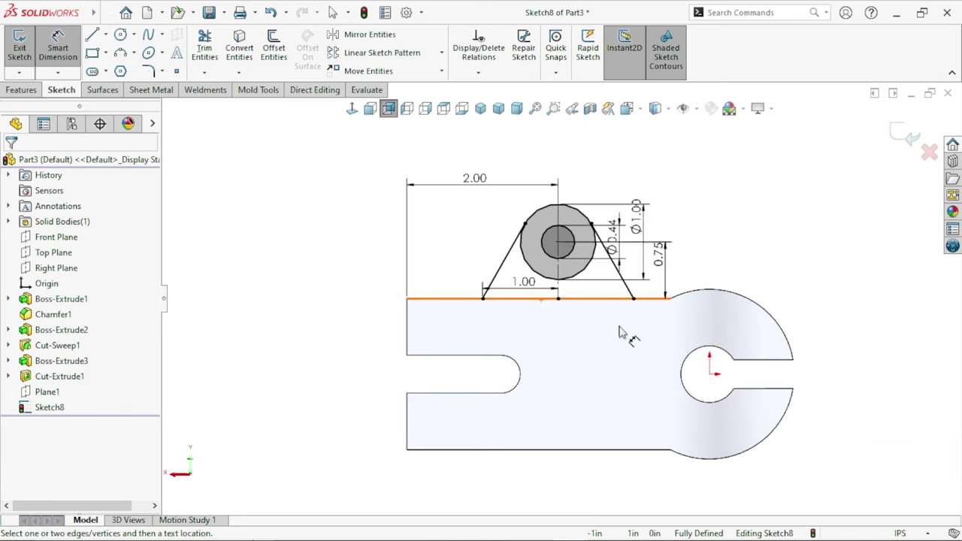
{"action": "scroll", "coordinate": [620, 333], "scroll_direction": "up", "scroll_amount": 2}
{"action": "scroll", "coordinate": [605, 331], "scroll_direction": "down", "scroll_amount": 4}
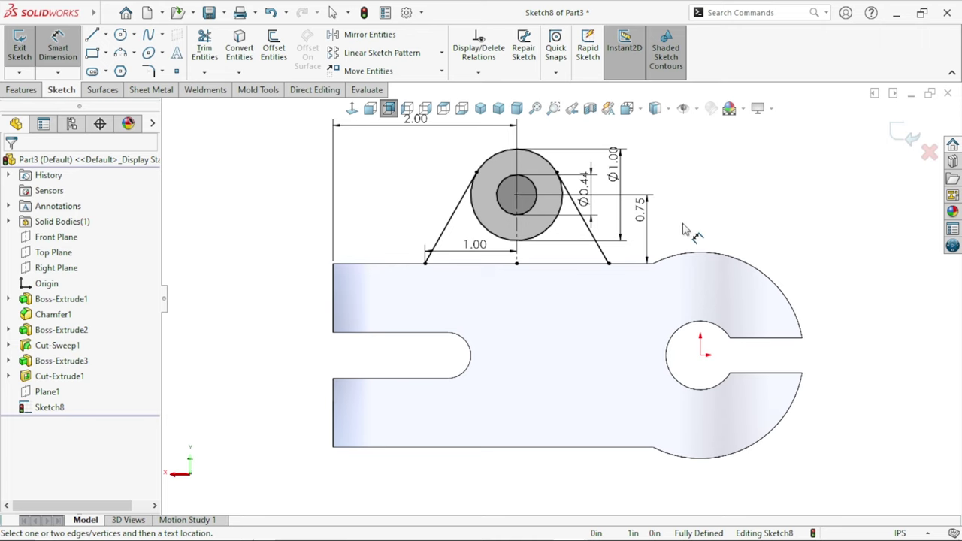
- Close the base with a horizontal line between the rib endpoints, then view isometric
{"action": "left_click", "coordinate": [92, 35]}
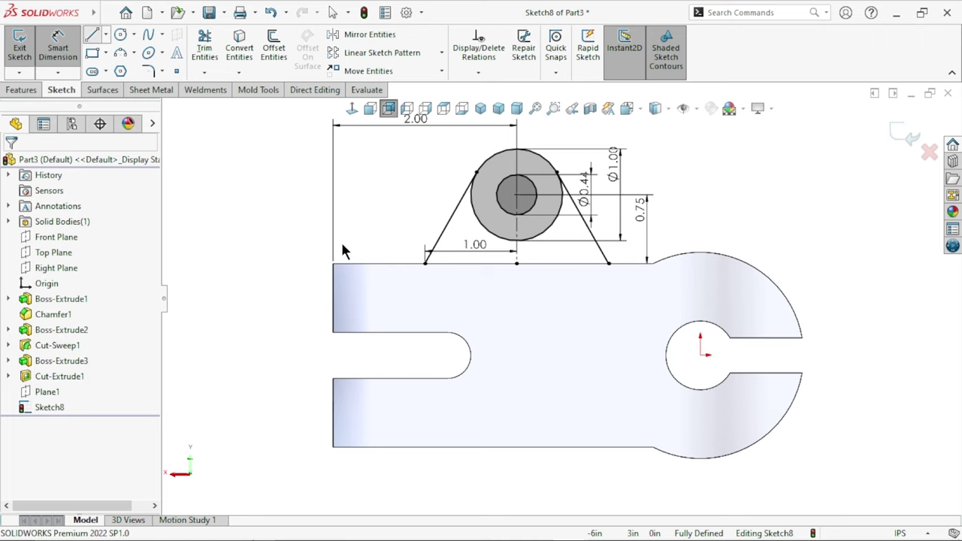
{"action": "left_click", "coordinate": [425, 263]}
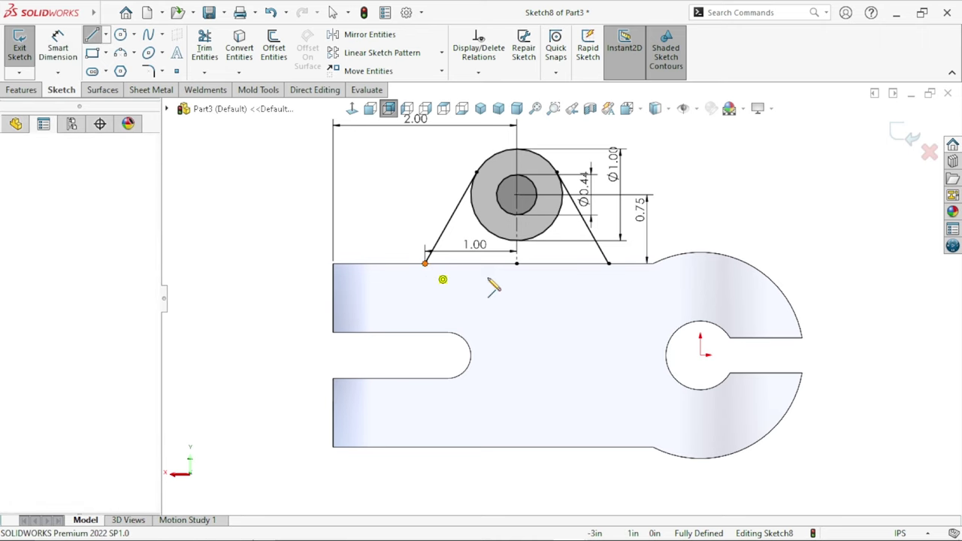
{"action": "left_click", "coordinate": [609, 263]}
{"action": "right_click", "coordinate": [666, 144]}
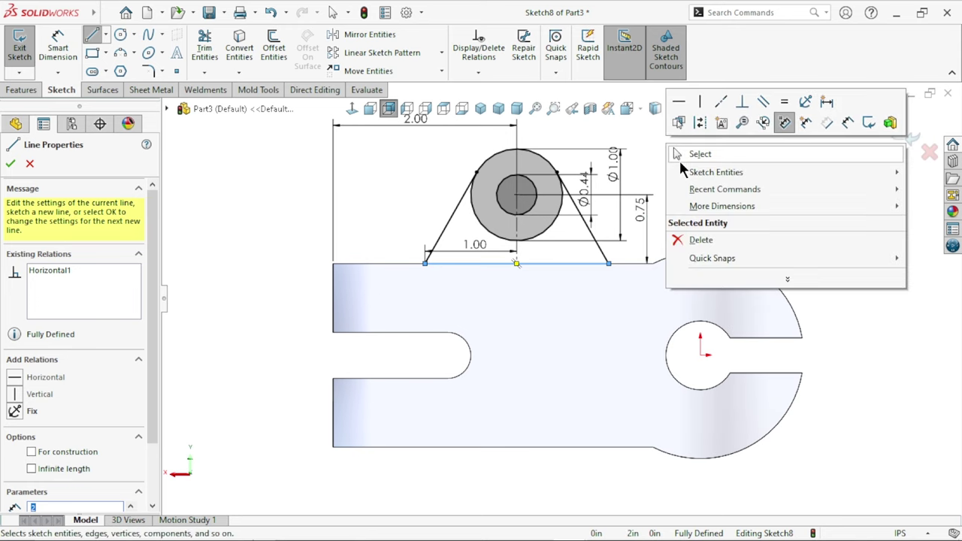
{"action": "left_click", "coordinate": [685, 154]}
{"action": "key", "text": "ctrl+7"}
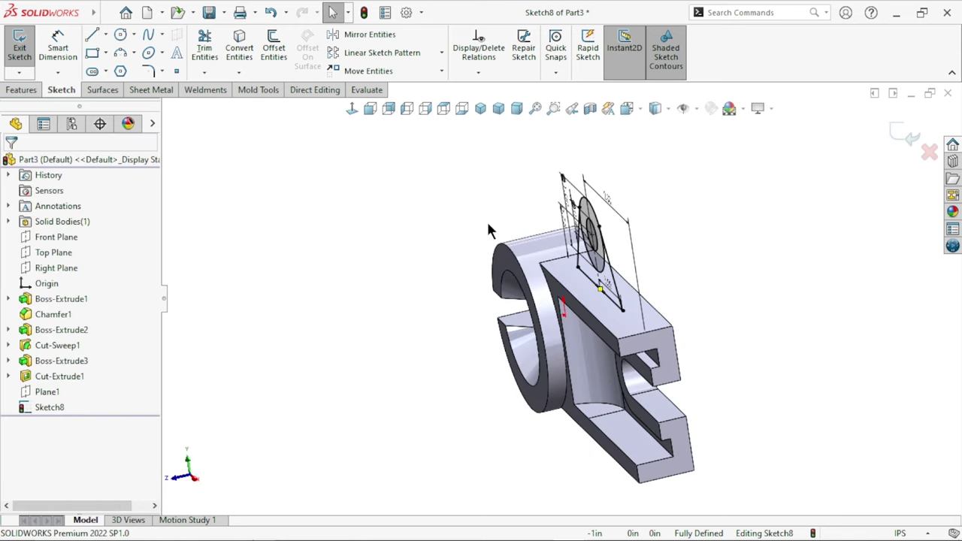
- Extrude both triangular regions of Sketch8 Mid Plane to 0.5 in thickness
{"action": "left_click", "coordinate": [481, 108]}
{"action": "scroll", "coordinate": [635, 305], "scroll_direction": "down", "scroll_amount": 3}
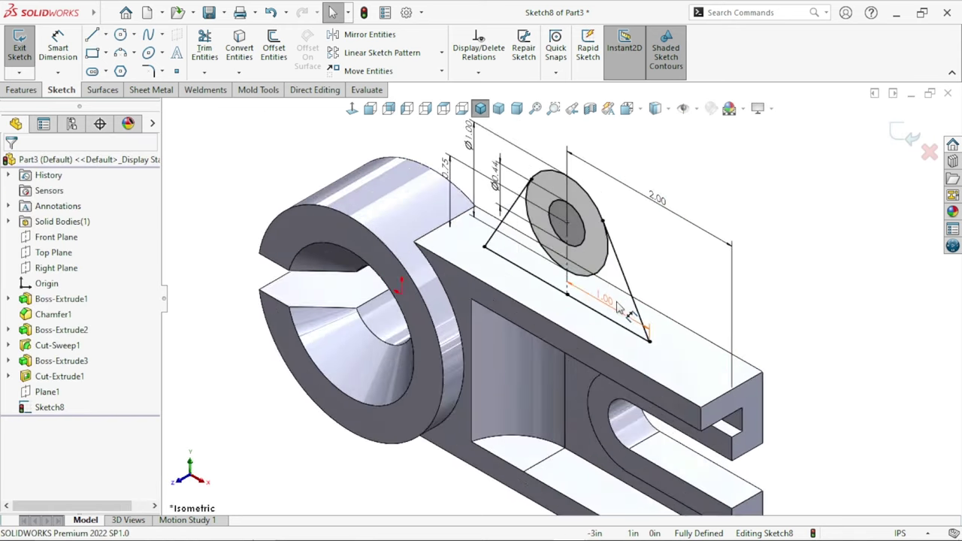
{"action": "scroll", "coordinate": [635, 305], "scroll_direction": "up", "scroll_amount": 2}
{"action": "left_click", "coordinate": [24, 91]}
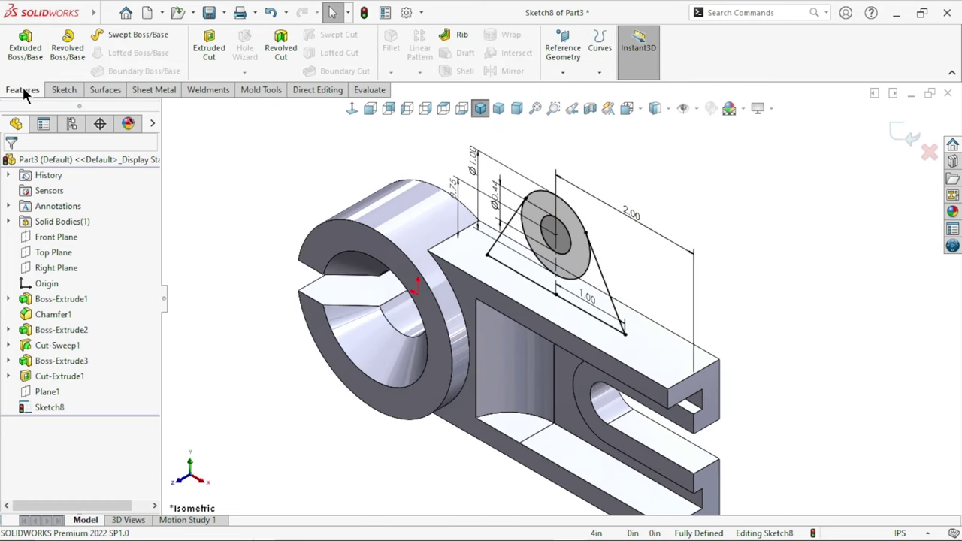
{"action": "left_click", "coordinate": [28, 61]}
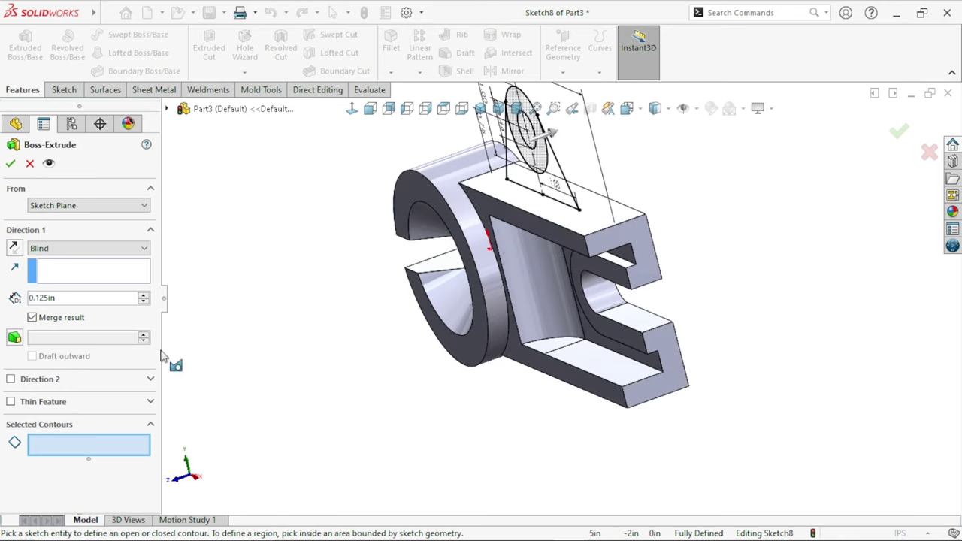
{"action": "scroll", "coordinate": [459, 292], "scroll_direction": "up", "scroll_amount": 3}
{"action": "scroll", "coordinate": [459, 293], "scroll_direction": "down", "scroll_amount": 3}
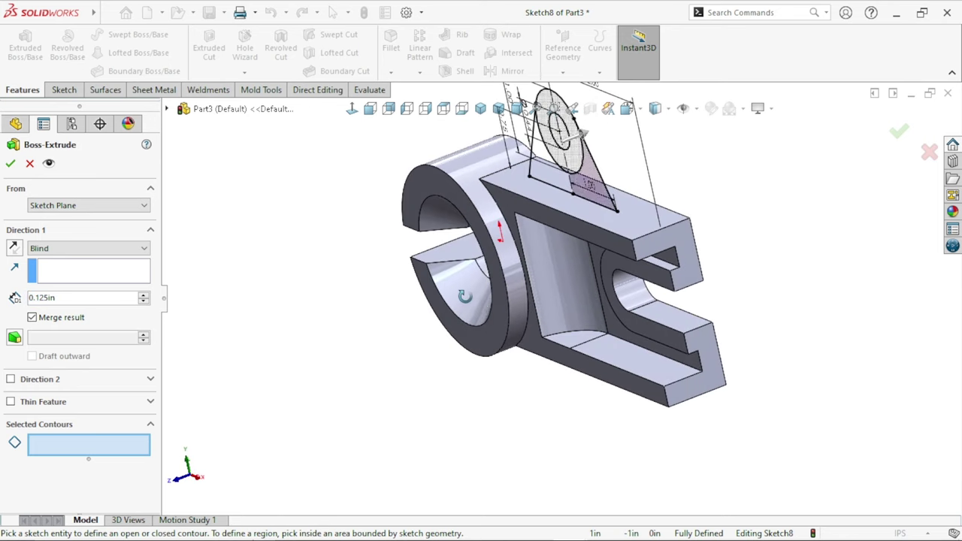
{"action": "scroll", "coordinate": [594, 212], "scroll_direction": "up", "scroll_amount": 3}
{"action": "scroll", "coordinate": [579, 237], "scroll_direction": "down", "scroll_amount": 3}
{"action": "scroll", "coordinate": [572, 248], "scroll_direction": "down", "scroll_amount": 2}
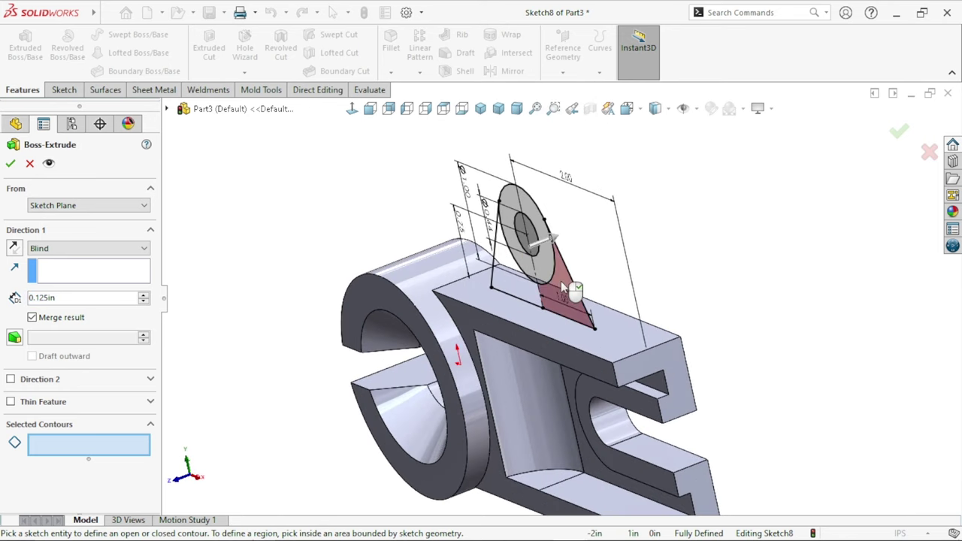
{"action": "left_click", "coordinate": [561, 281]}
{"action": "left_click", "coordinate": [514, 297]}
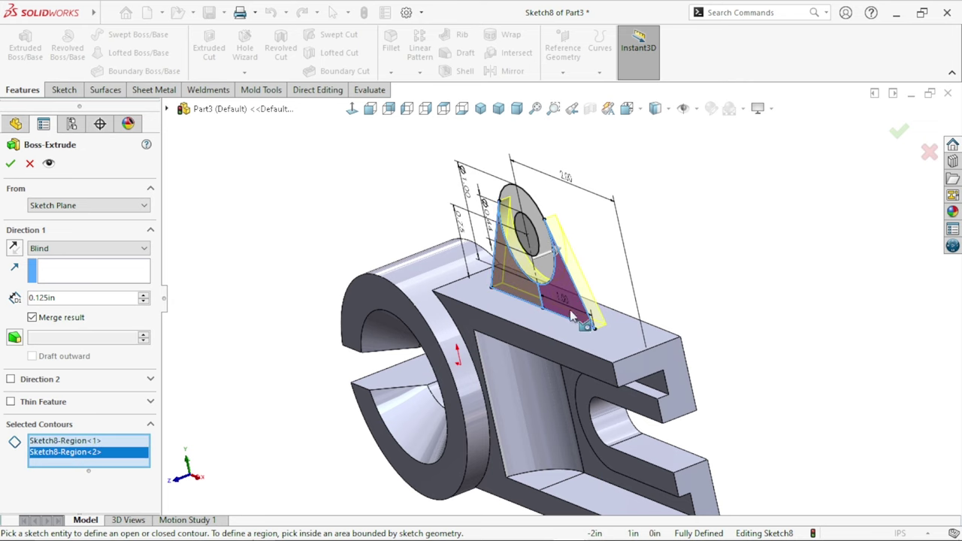
{"action": "left_click", "coordinate": [98, 247]}
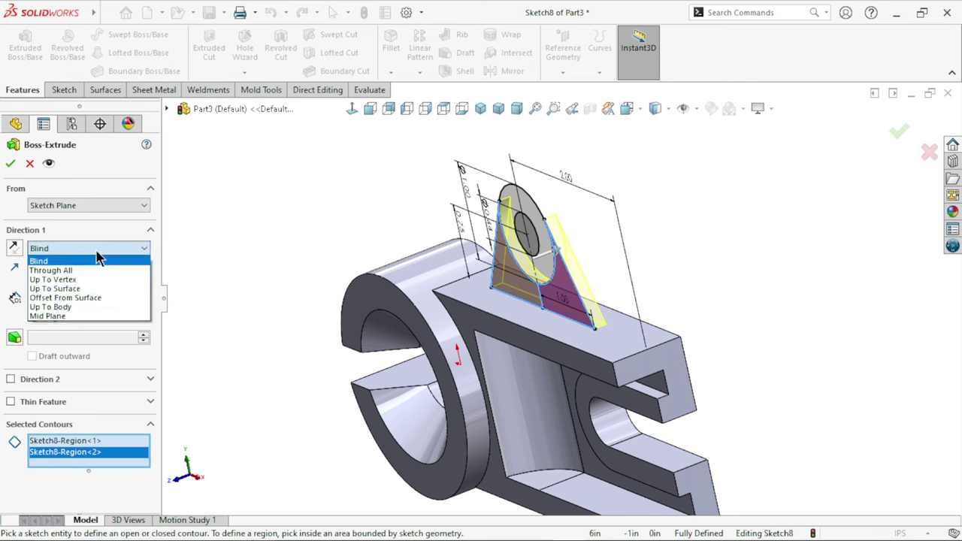
{"action": "left_click", "coordinate": [69, 316]}
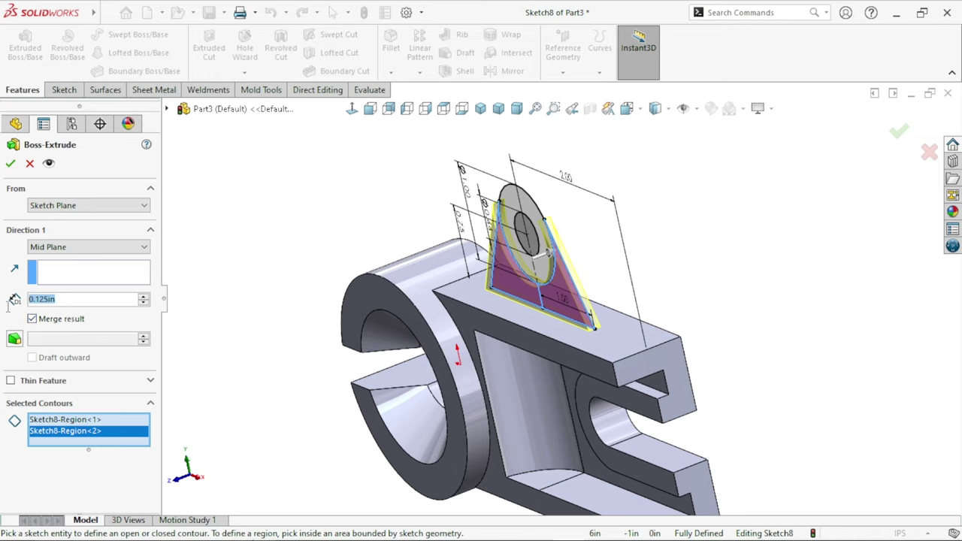
{"action": "type", "text": "0.5"}
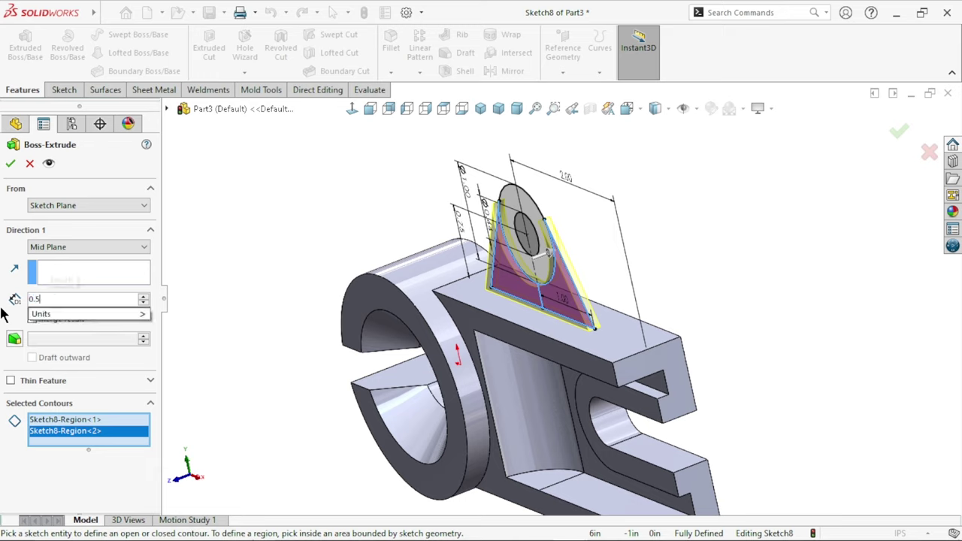
{"action": "key", "text": "Return"}
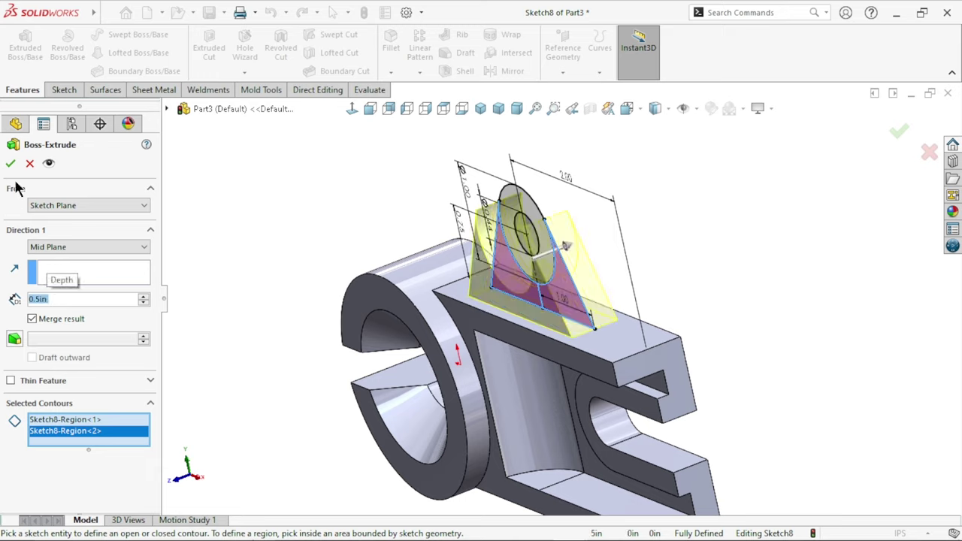
{"action": "key", "text": "Return"}
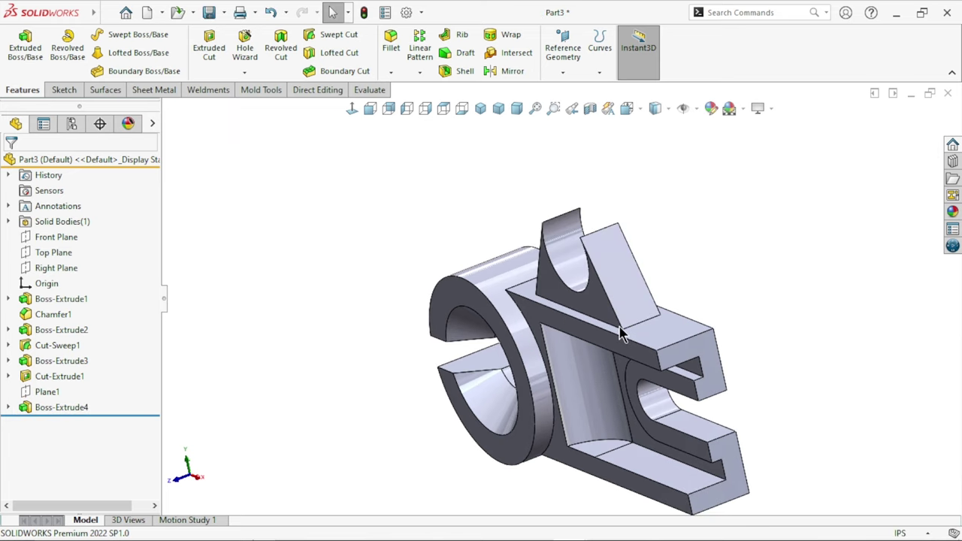
- Show Sketch8 and start an extrusion using its outer and inner circle contours
{"action": "left_click", "coordinate": [9, 407]}
{"action": "left_click", "coordinate": [41, 425]}
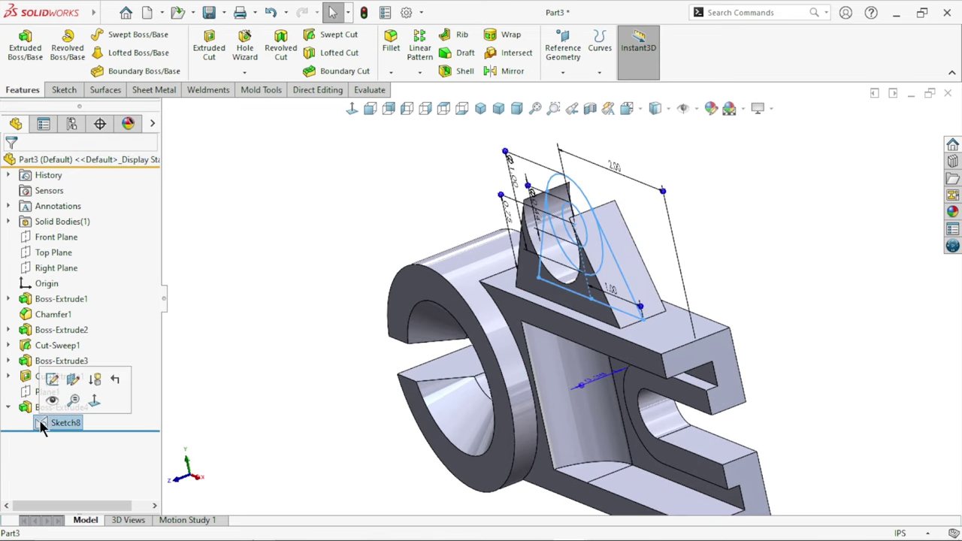
{"action": "left_click", "coordinate": [51, 401]}
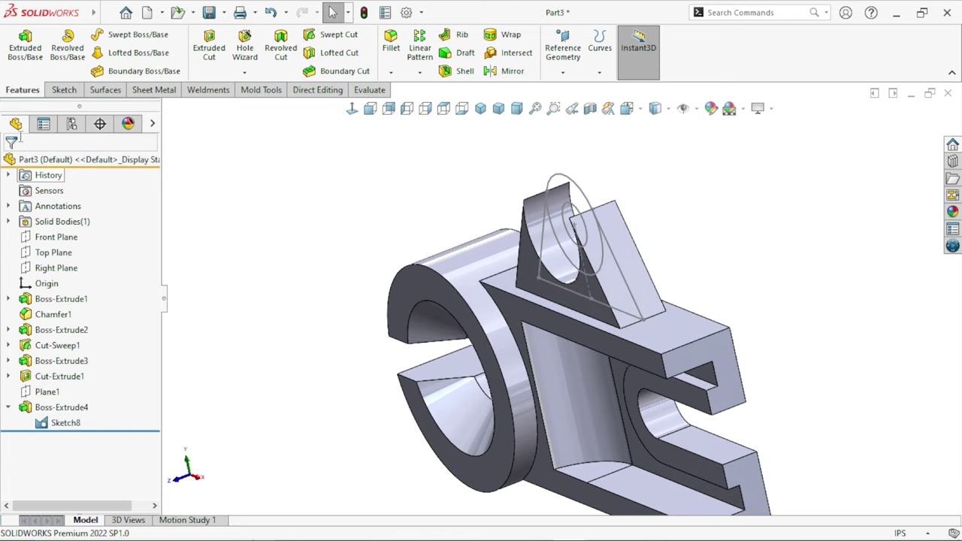
{"action": "left_click", "coordinate": [33, 59]}
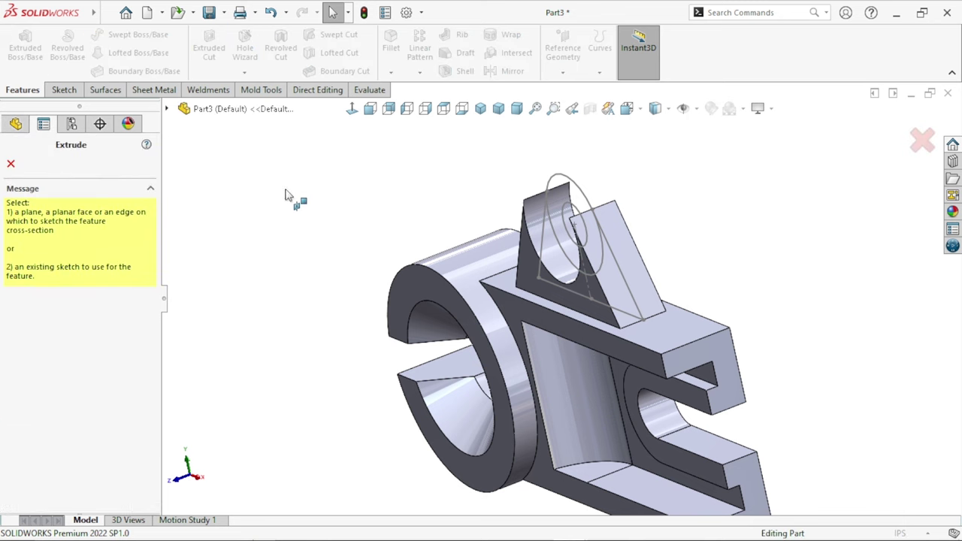
{"action": "left_click", "coordinate": [580, 194]}
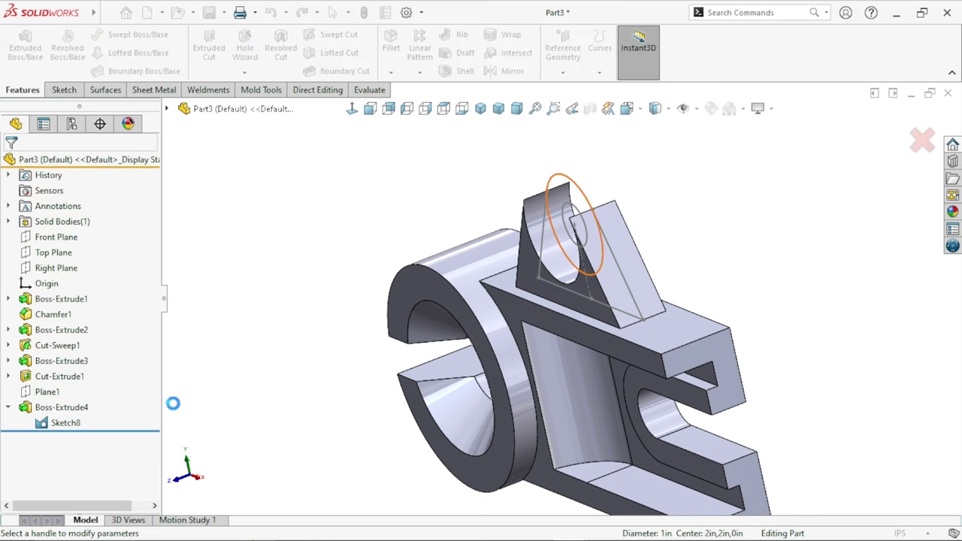
{"action": "left_click", "coordinate": [89, 426]}
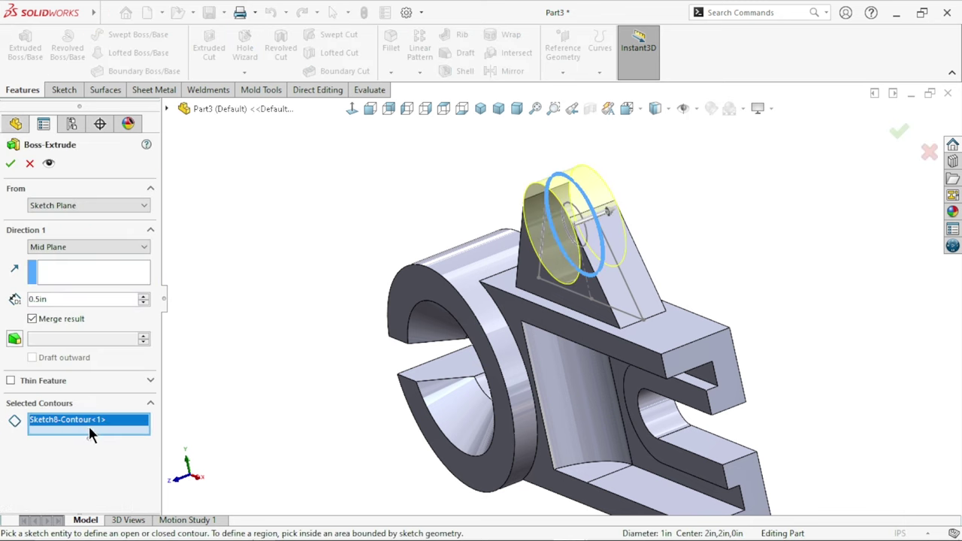
{"action": "left_click", "coordinate": [570, 239]}
{"action": "middle_click_drag", "start_coordinate": [453, 321], "coordinate": [468, 293]}
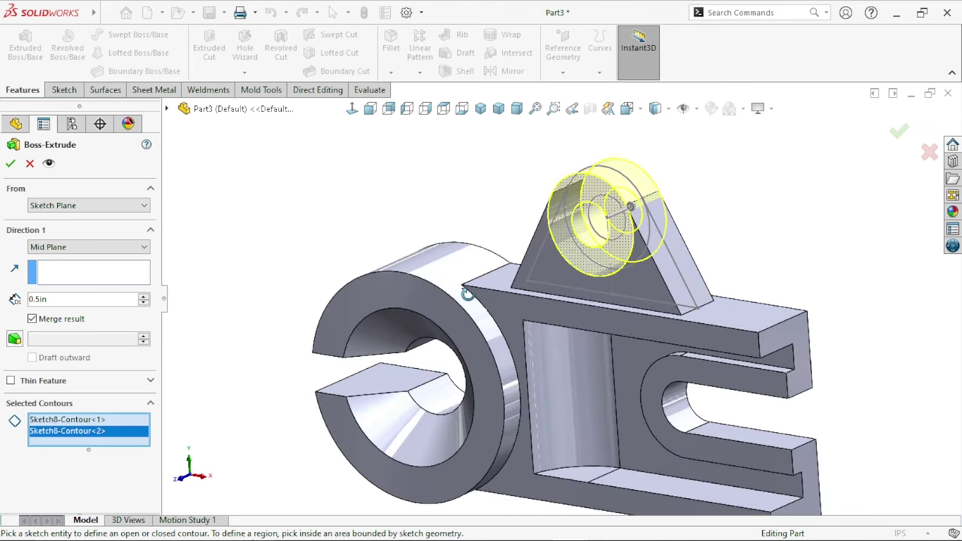
- Extrude the bored boss Blind 0.375 in one direction and 0.938 in the other
{"action": "left_click", "coordinate": [75, 250]}
{"action": "left_click", "coordinate": [56, 258]}
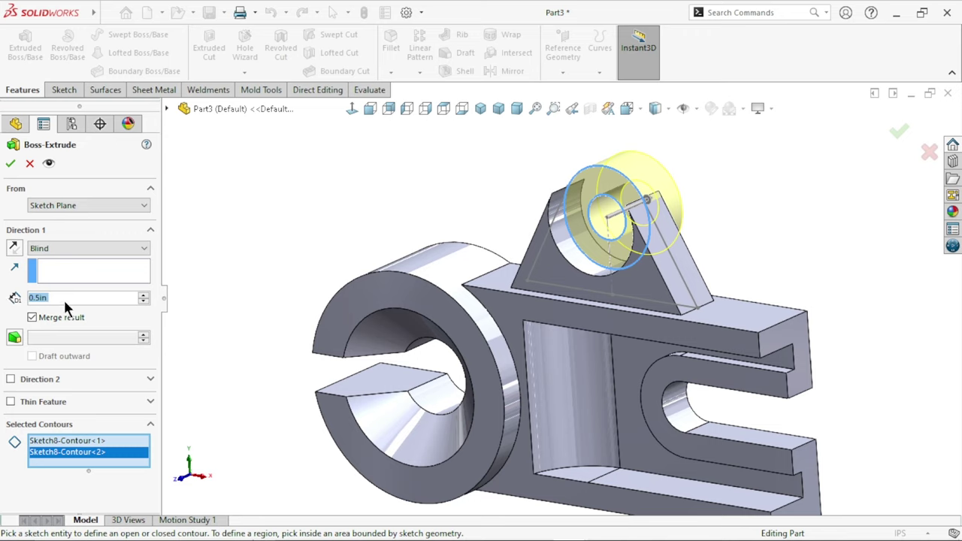
{"action": "type", "text": "0"}
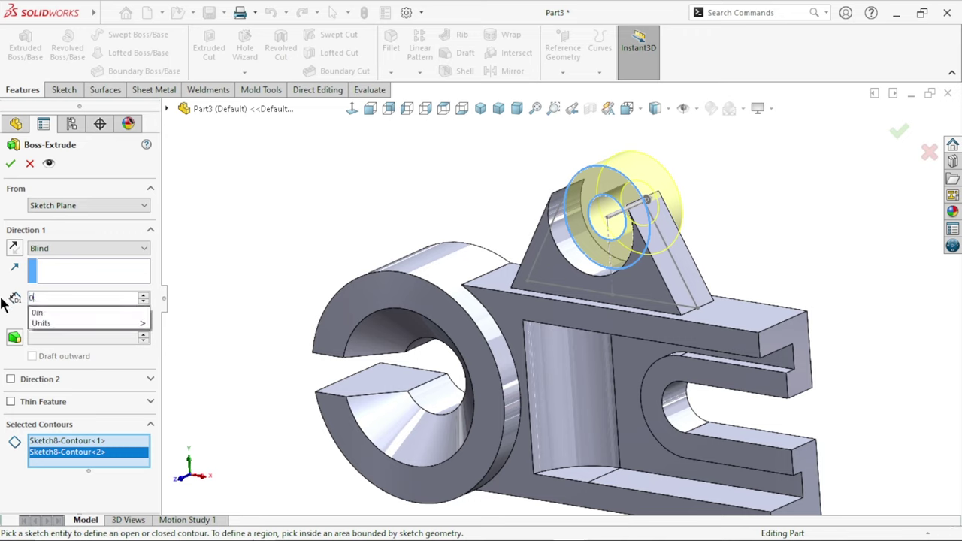
{"action": "type", "text": ".375"}
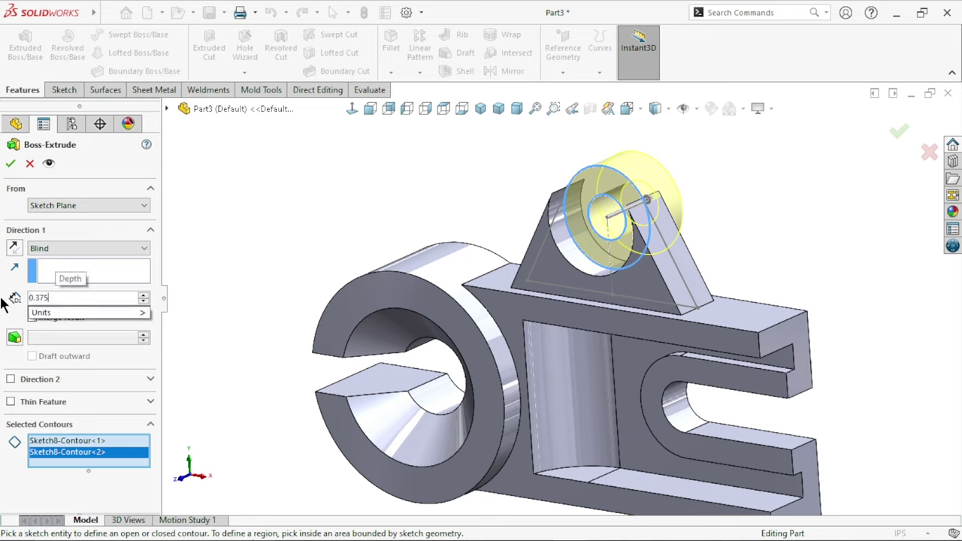
{"action": "key", "text": "Return"}
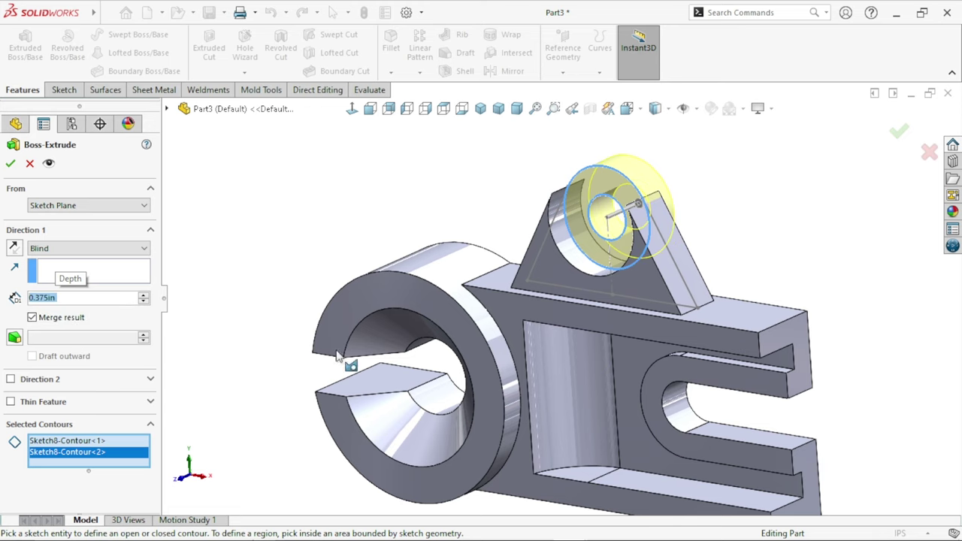
{"action": "scroll", "coordinate": [557, 286], "scroll_direction": "up", "scroll_amount": 3}
{"action": "scroll", "coordinate": [636, 326], "scroll_direction": "down", "scroll_amount": 4}
{"action": "middle_click_drag", "start_coordinate": [655, 236], "coordinate": [223, 356]}
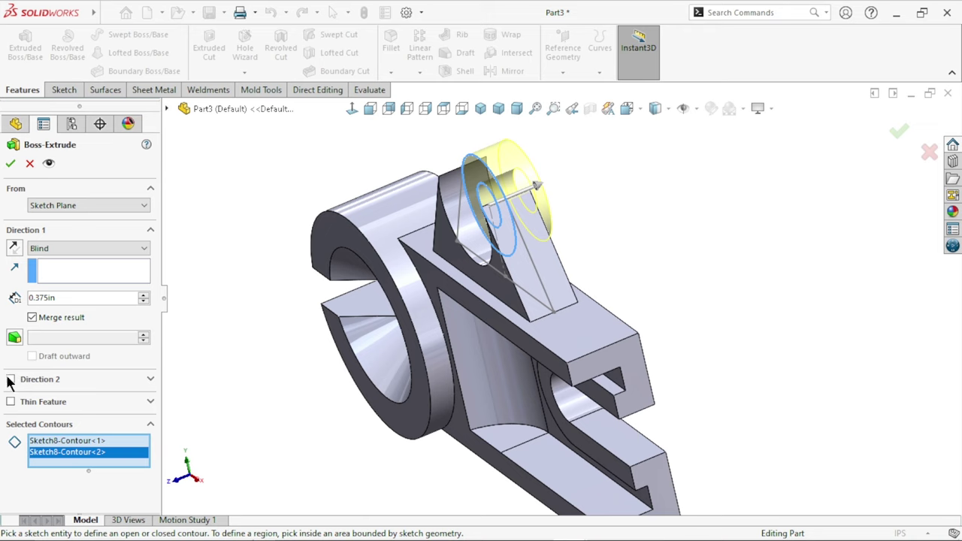
{"action": "left_click", "coordinate": [31, 382]}
{"action": "scroll", "coordinate": [100, 378], "scroll_direction": "down", "scroll_amount": 1}
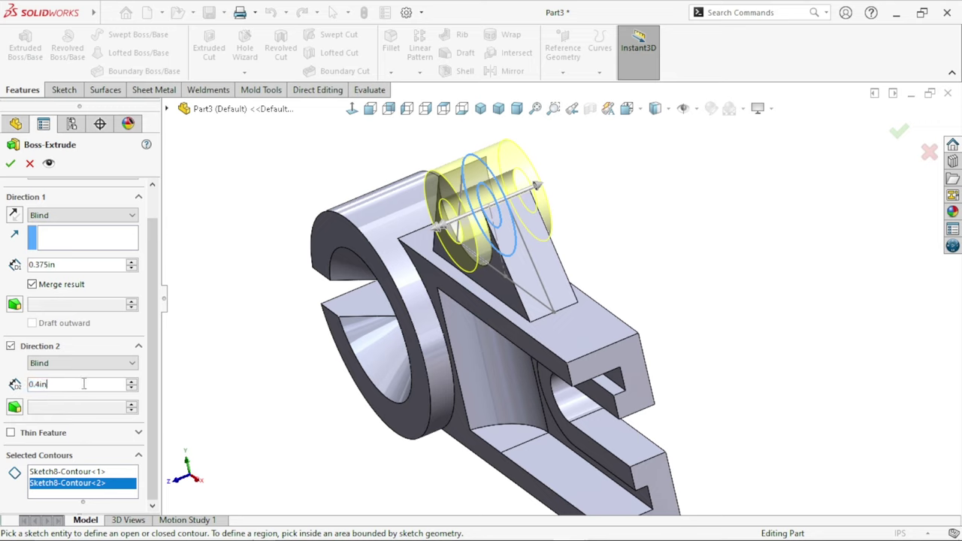
{"action": "type", "text": "0."}
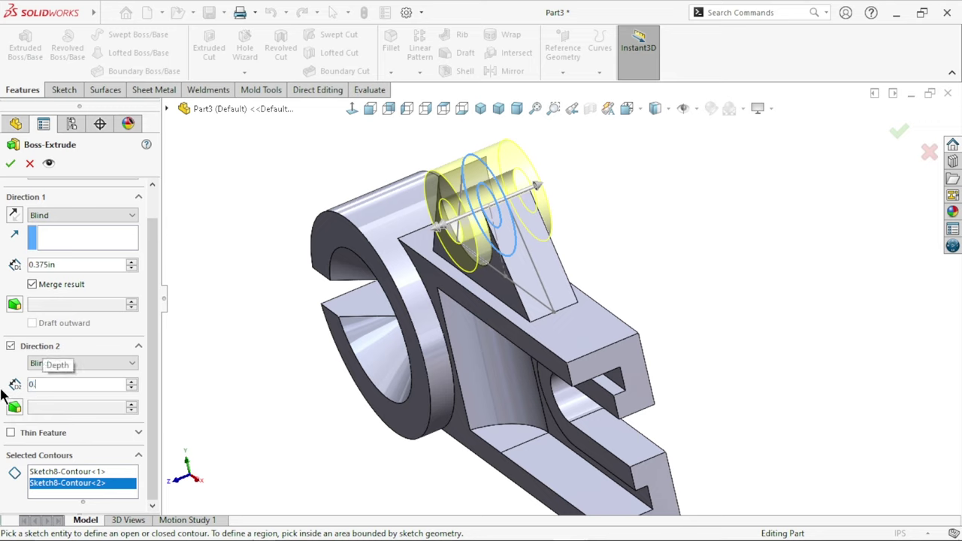
{"action": "type", "text": "938"}
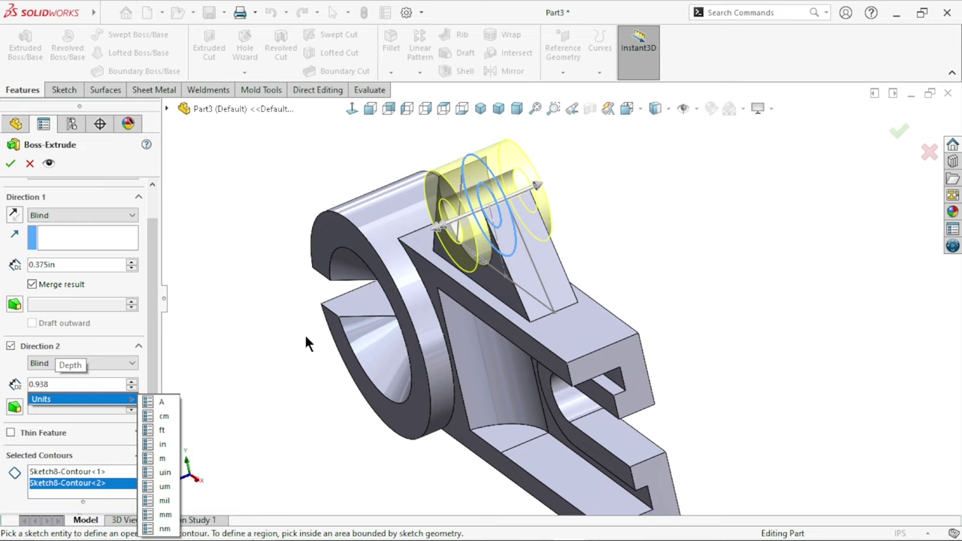
{"action": "key", "text": "Return"}
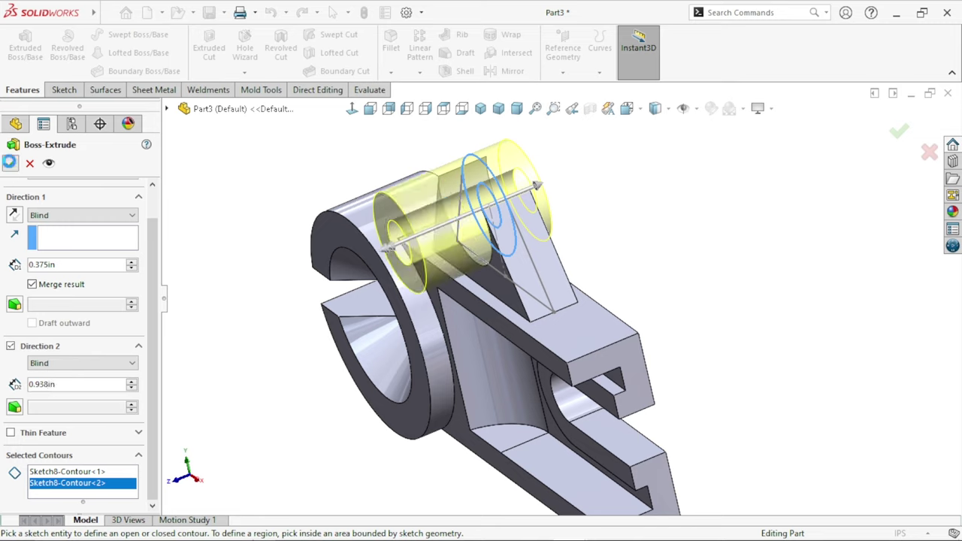
{"action": "key", "text": "Return"}
{"action": "scroll", "coordinate": [535, 325], "scroll_direction": "up", "scroll_amount": 2}
- Select the Sketch8 circle on the boss and hide Sketch8
{"action": "scroll", "coordinate": [534, 260], "scroll_direction": "down", "scroll_amount": 1}
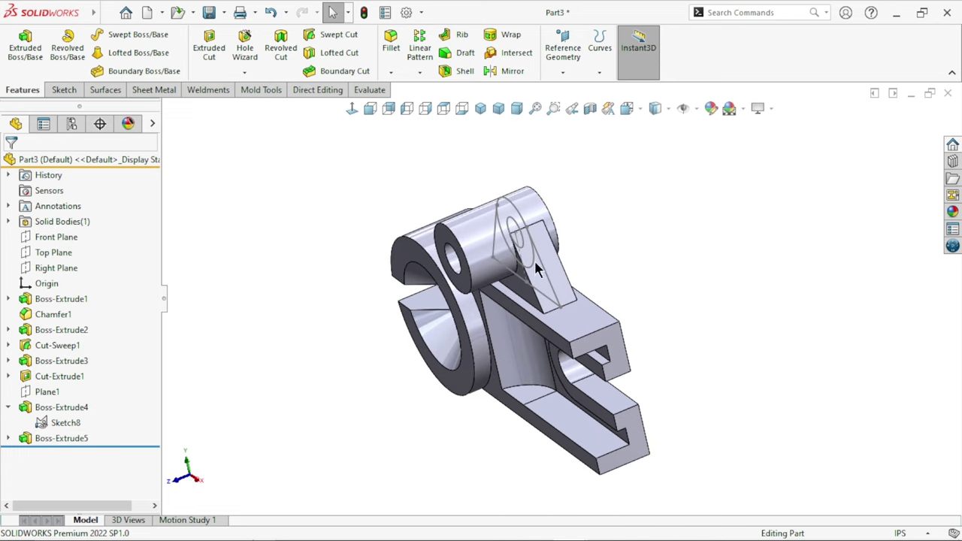
{"action": "left_click", "coordinate": [541, 259]}
{"action": "left_click", "coordinate": [690, 286]}
{"action": "left_click", "coordinate": [560, 248]}
{"action": "left_click", "coordinate": [596, 213]}
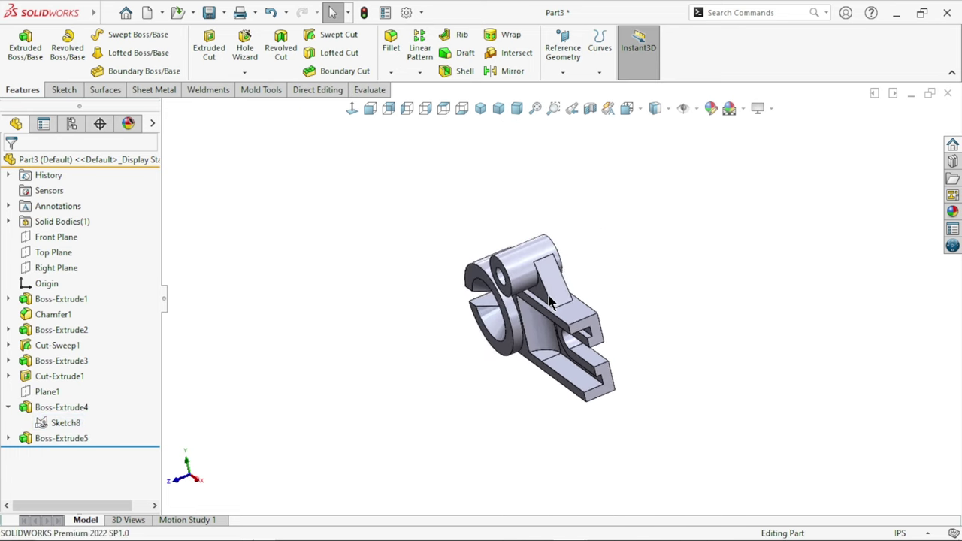
- Return the part to the standard isometric view
{"action": "left_click", "coordinate": [481, 108]}
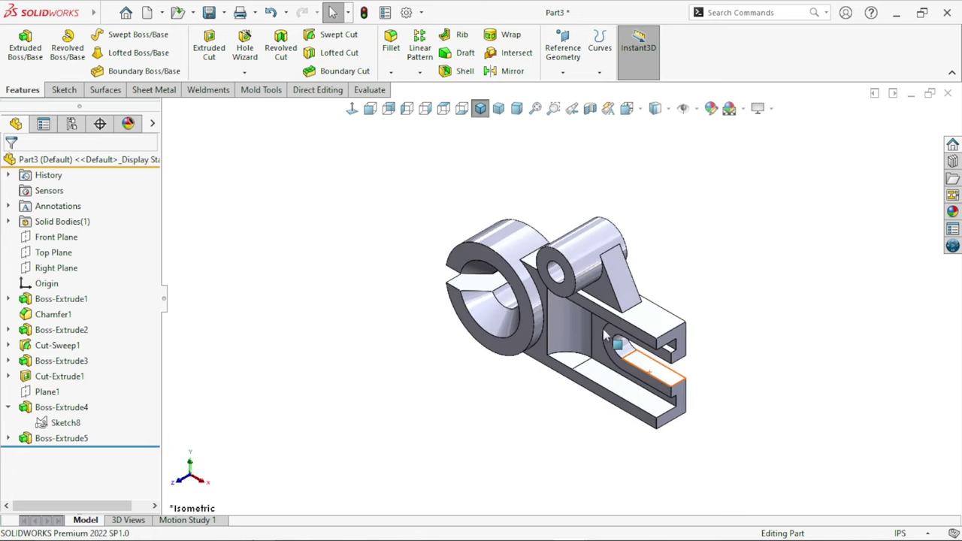
{"action": "scroll", "coordinate": [639, 353], "scroll_direction": "down", "scroll_amount": 2}
{"action": "scroll", "coordinate": [616, 324], "scroll_direction": "down", "scroll_amount": 2}
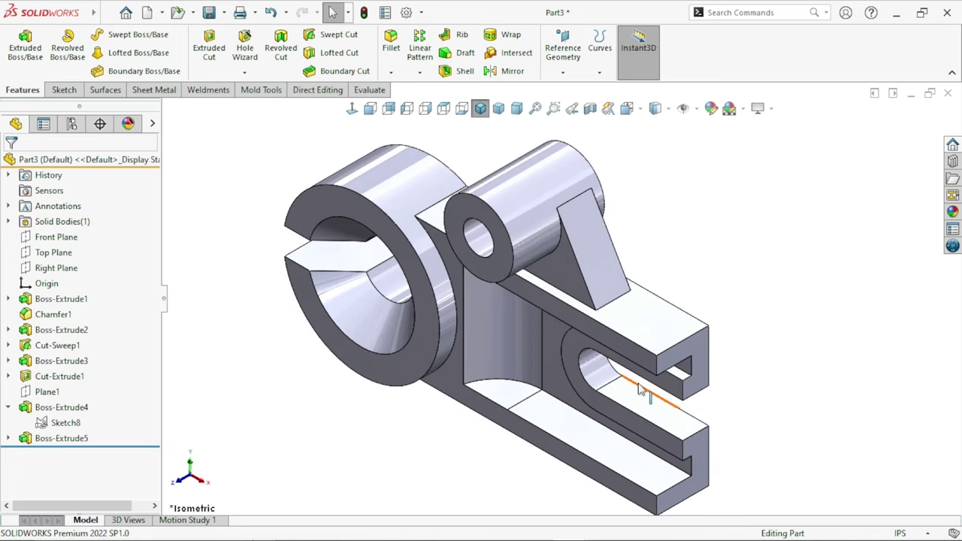
{"action": "scroll", "coordinate": [587, 353], "scroll_direction": "up", "scroll_amount": 1}
{"action": "scroll", "coordinate": [531, 318], "scroll_direction": "down", "scroll_amount": 2}
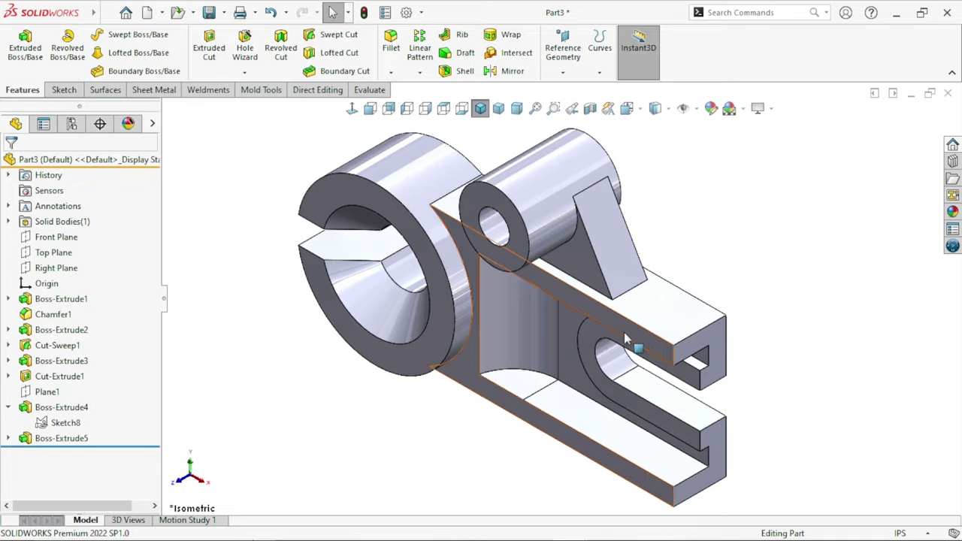
{"action": "mouse_move", "coordinate": [672, 296]}
{"action": "middle_mouse_down"}
{"action": "mouse_move", "coordinate": [690, 265]}
{"action": "mouse_move", "coordinate": [556, 316]}
{"action": "mouse_move", "coordinate": [683, 281]}
{"action": "middle_mouse_up"}
{"action": "scroll", "coordinate": [636, 336], "scroll_direction": "up", "scroll_amount": 2}
{"action": "scroll", "coordinate": [575, 339], "scroll_direction": "down", "scroll_amount": 1}
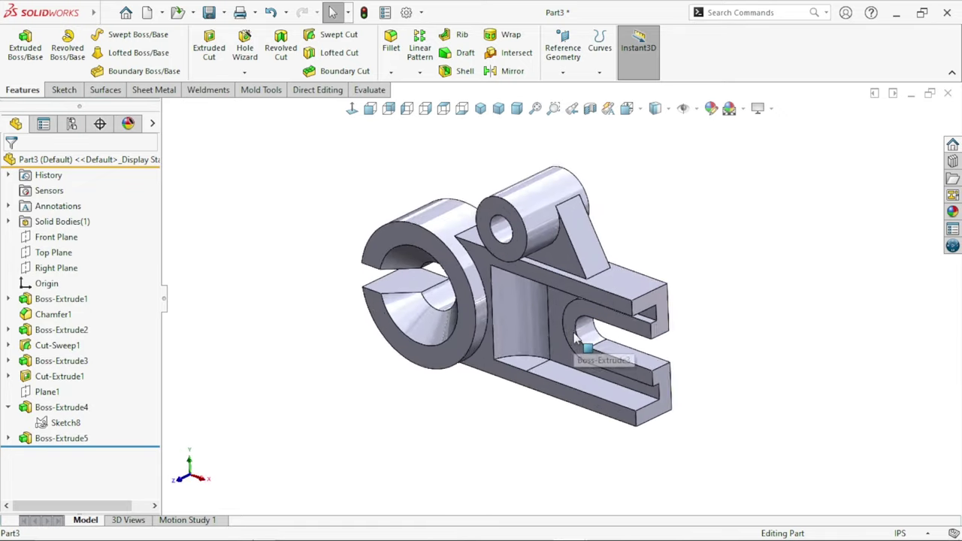
{"action": "scroll", "coordinate": [575, 339], "scroll_direction": "down", "scroll_amount": 1}
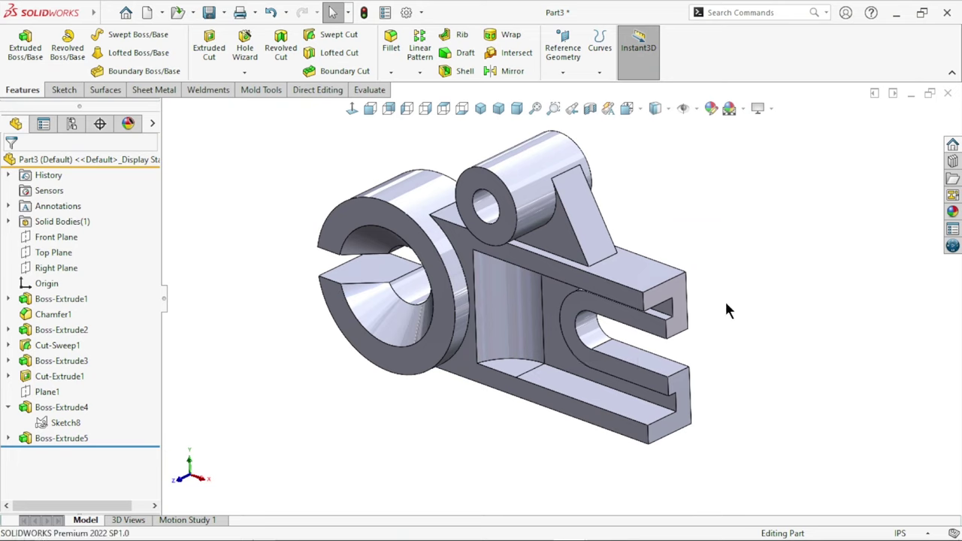
- Start a new Chamfer feature from the Fillet dropdown
{"action": "left_click", "coordinate": [393, 72]}
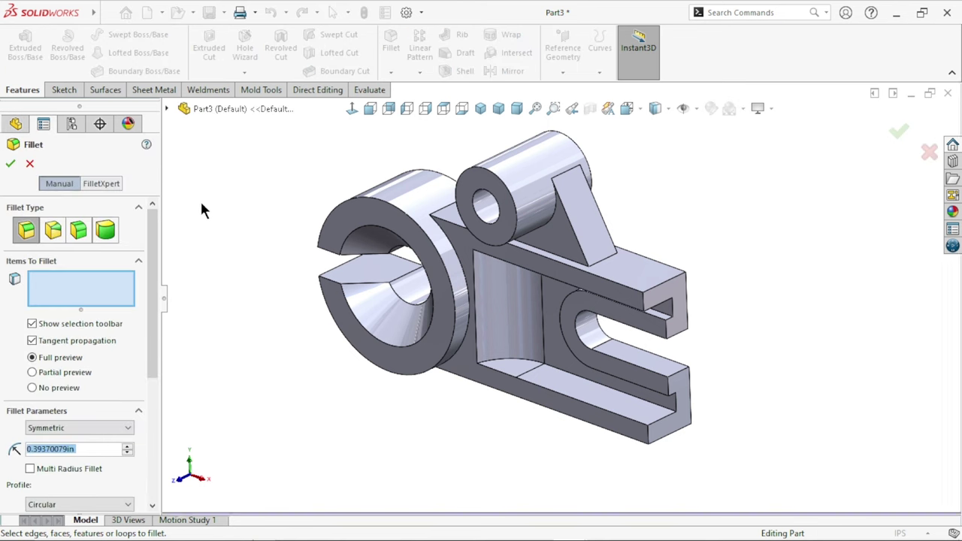
{"action": "key", "text": "Escape"}
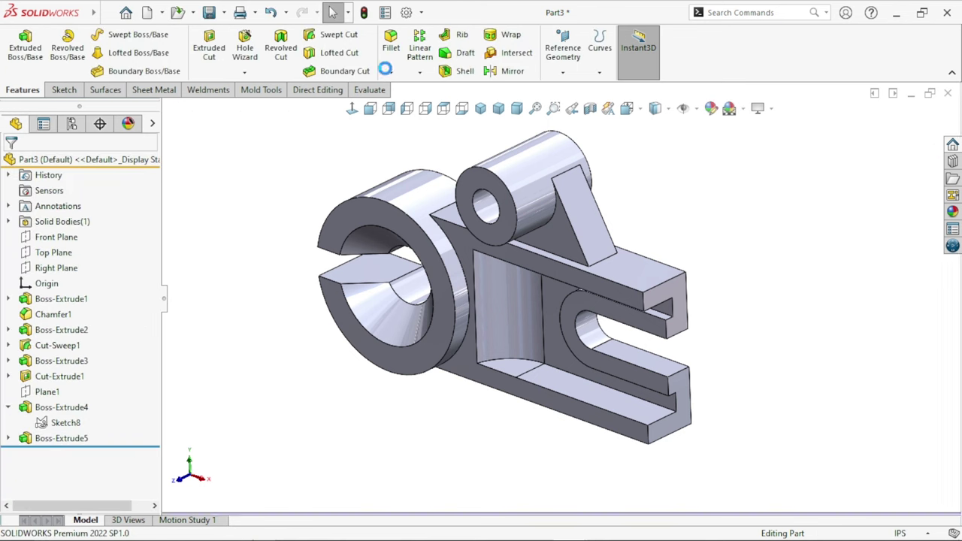
{"action": "left_click", "coordinate": [391, 71]}
{"action": "left_click", "coordinate": [412, 105]}
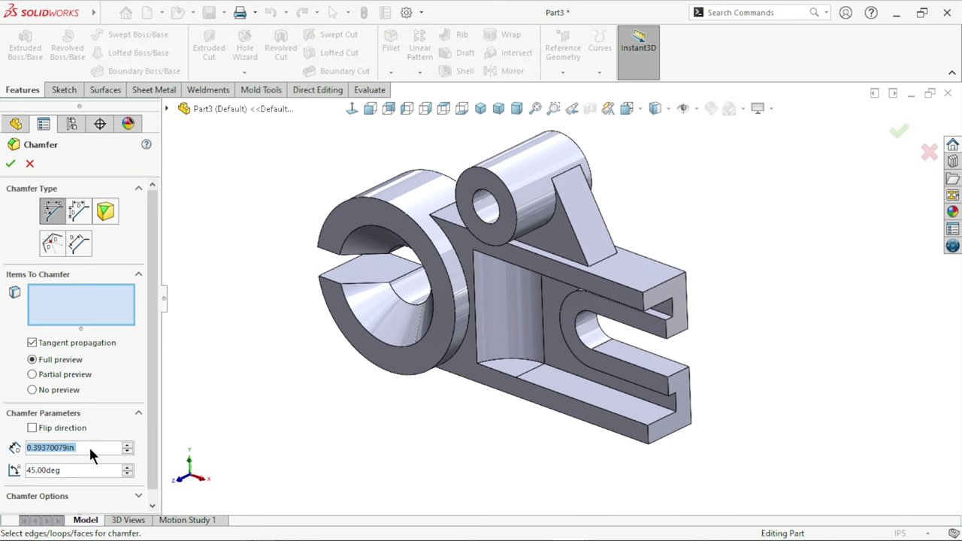
- Chamfer the upper and lower fork-tip end edges at 0.39370079 in and 45°
{"action": "left_click", "coordinate": [27, 447]}
{"action": "left_click", "coordinate": [664, 288]}
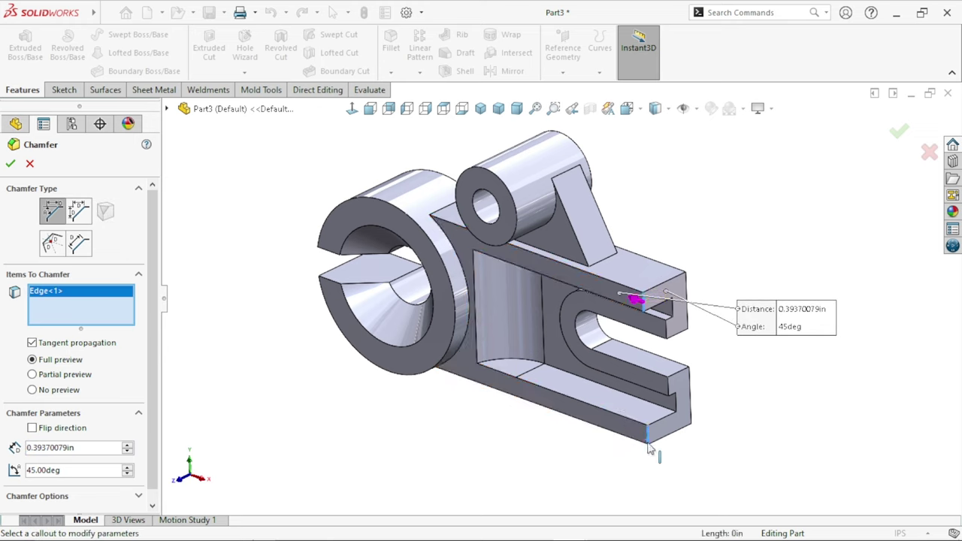
{"action": "left_click", "coordinate": [652, 445]}
{"action": "left_click", "coordinate": [11, 164]}
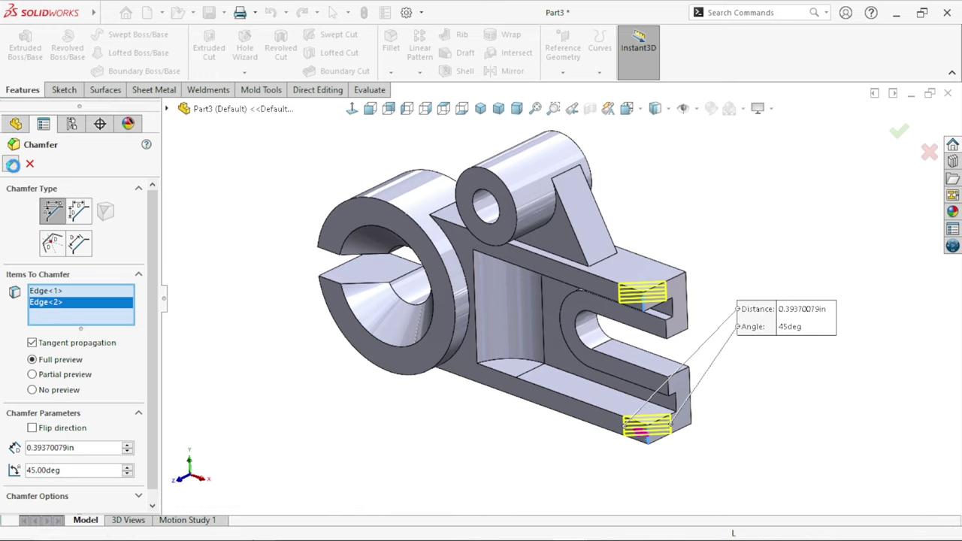
{"action": "key", "text": "f"}
{"action": "mouse_move", "coordinate": [597, 323]}
{"action": "middle_mouse_down"}
{"action": "mouse_move", "coordinate": [347, 321]}
{"action": "mouse_move", "coordinate": [425, 387]}
{"action": "middle_mouse_up"}
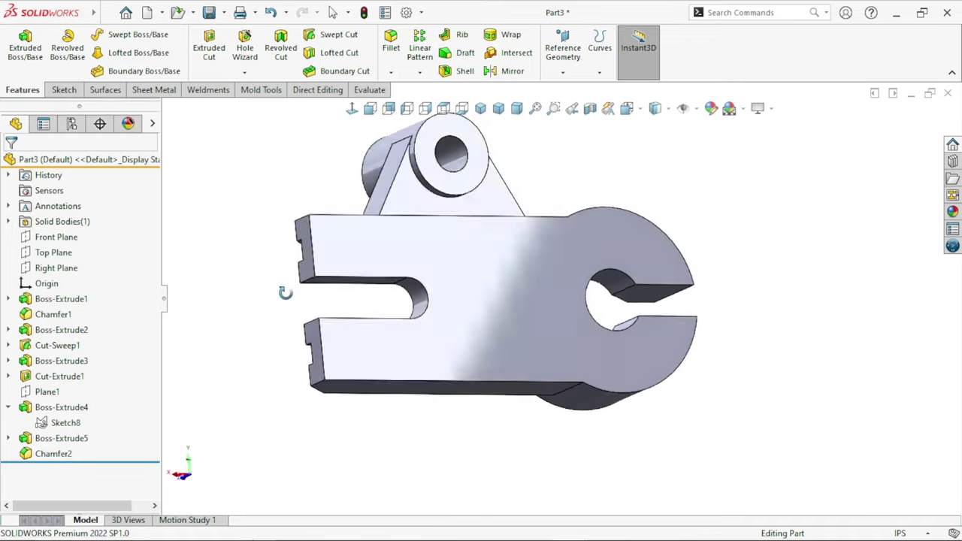
- Apply the cyan colour swatch to the whole bracket part
{"action": "scroll", "coordinate": [425, 387], "scroll_direction": "down", "scroll_amount": 5}
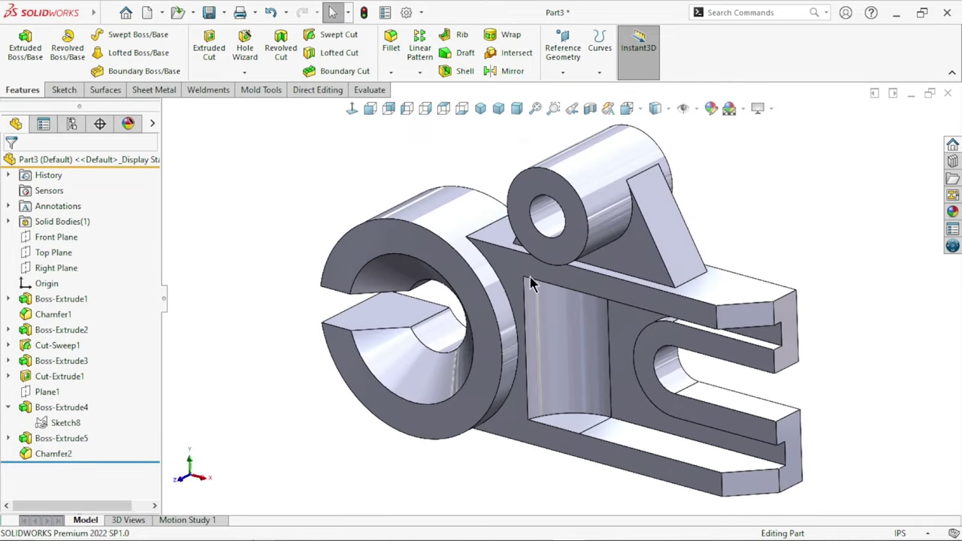
{"action": "scroll", "coordinate": [672, 351], "scroll_direction": "up", "scroll_amount": 1}
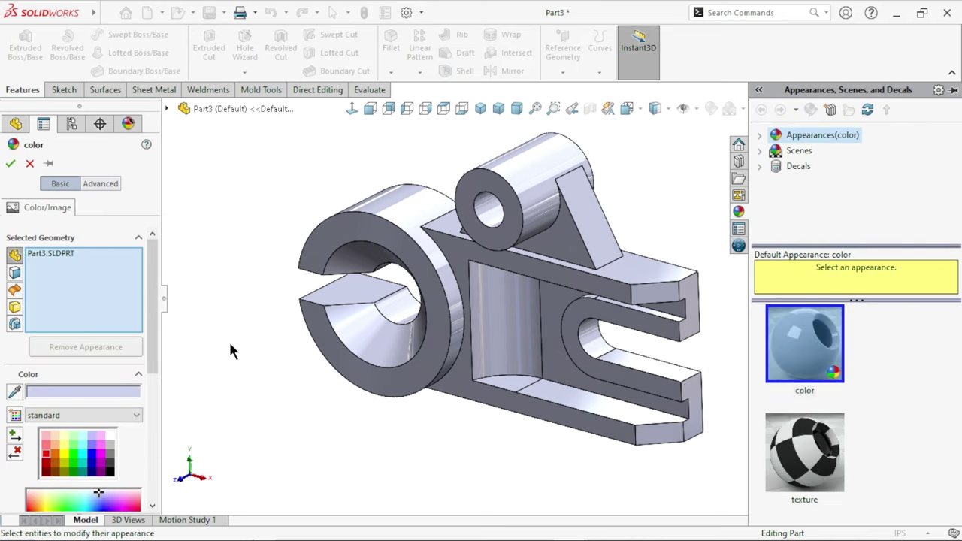
{"action": "left_click", "coordinate": [83, 460]}
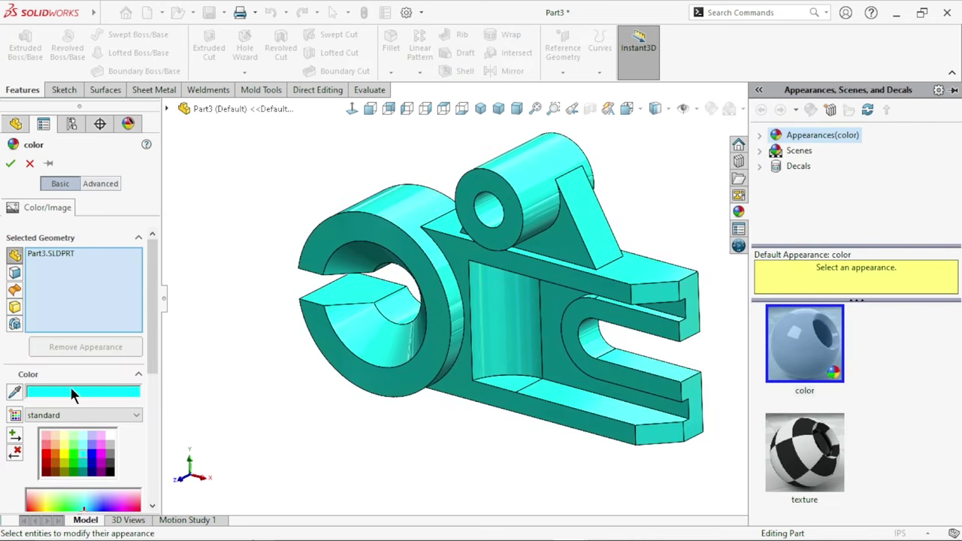
{"action": "left_click", "coordinate": [10, 164]}
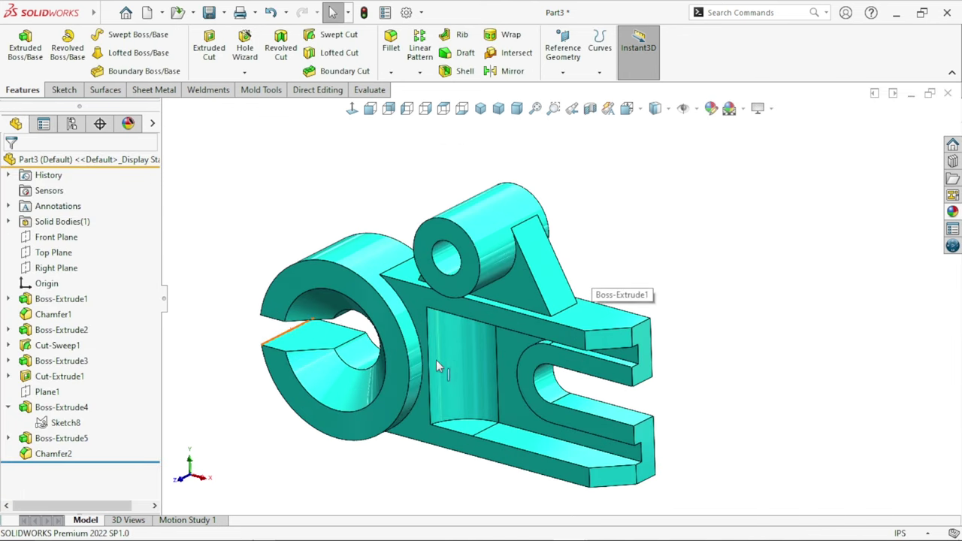
{"action": "scroll", "coordinate": [817, 308], "scroll_direction": "down", "scroll_amount": 3}
{"action": "scroll", "coordinate": [608, 302], "scroll_direction": "up", "scroll_amount": 2}
{"action": "scroll", "coordinate": [705, 290], "scroll_direction": "down", "scroll_amount": 1}
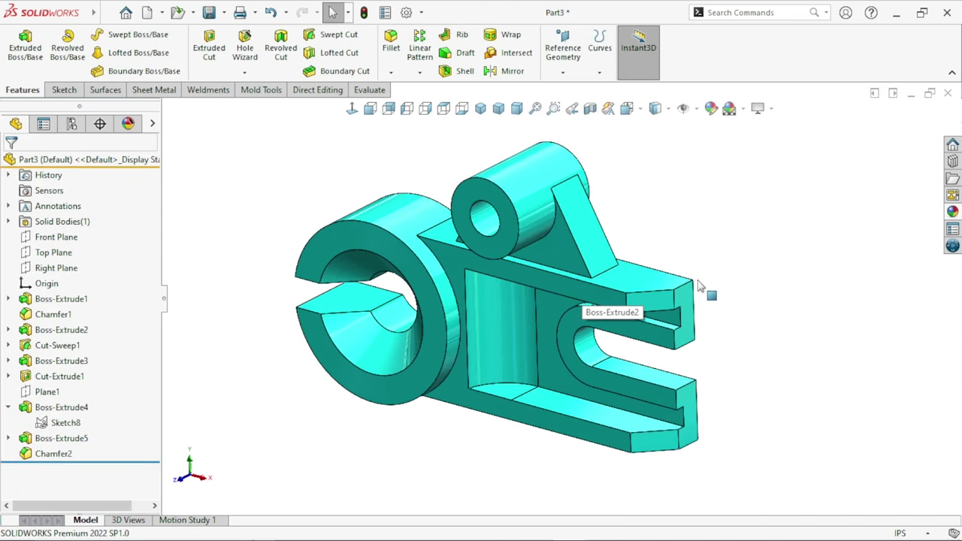
{"action": "middle_click_drag", "start_coordinate": [726, 258], "coordinate": [730, 284]}
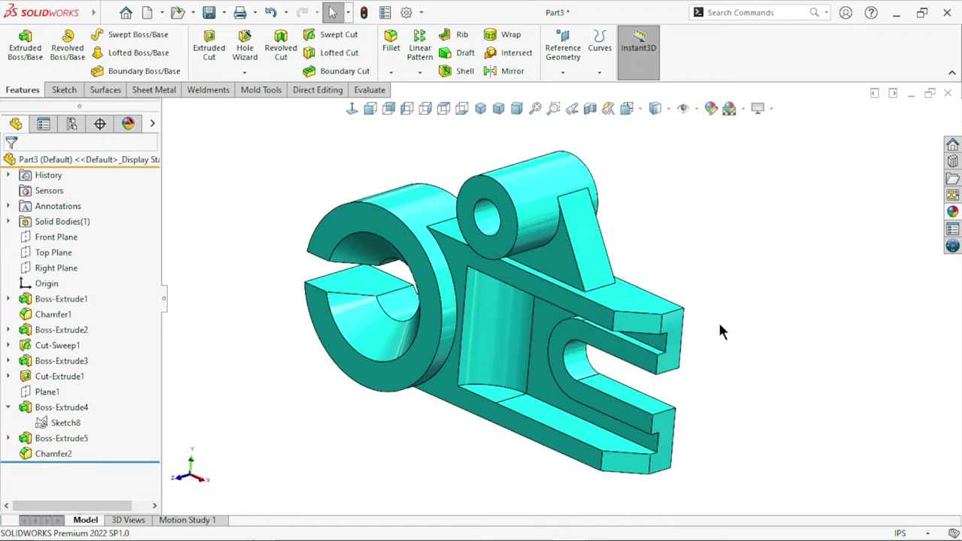
{"action": "scroll", "coordinate": [545, 304], "scroll_direction": "up", "scroll_amount": 3}
{"action": "scroll", "coordinate": [545, 304], "scroll_direction": "down", "scroll_amount": 3}
{"action": "scroll", "coordinate": [669, 365], "scroll_direction": "up", "scroll_amount": 2}
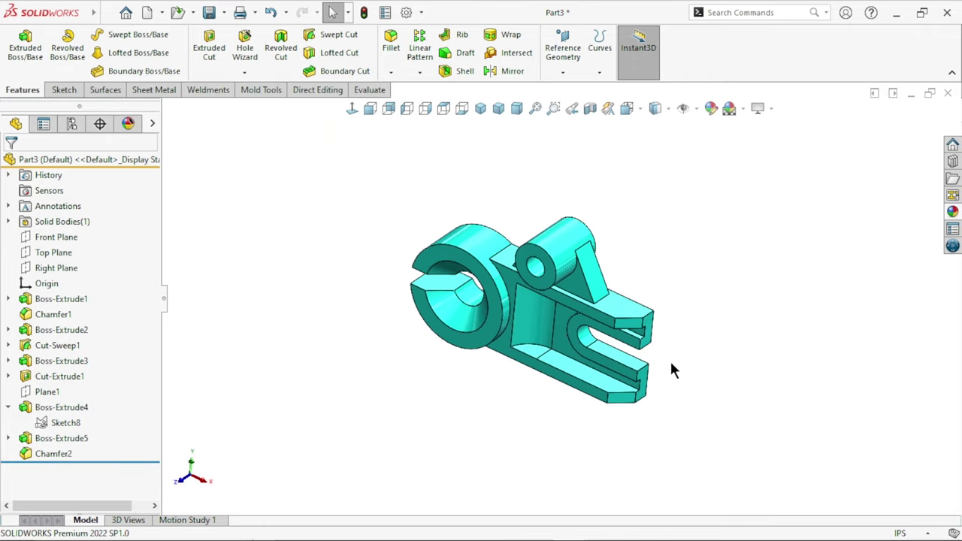
{"action": "scroll", "coordinate": [565, 339], "scroll_direction": "down", "scroll_amount": 2}
{"action": "scroll", "coordinate": [566, 340], "scroll_direction": "down", "scroll_amount": 2}
{"action": "scroll", "coordinate": [607, 329], "scroll_direction": "up", "scroll_amount": 2}
{"action": "scroll", "coordinate": [579, 301], "scroll_direction": "down", "scroll_amount": 2}
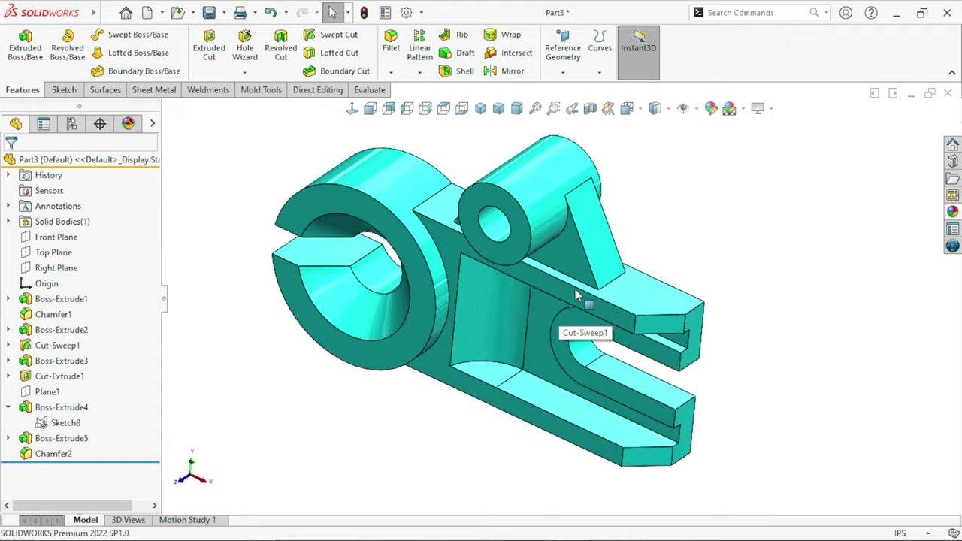
{"action": "mouse_move", "coordinate": [743, 280]}
{"action": "middle_mouse_down"}
{"action": "mouse_move", "coordinate": [722, 240]}
{"action": "mouse_move", "coordinate": [742, 264]}
{"action": "middle_mouse_up"}
{"action": "scroll", "coordinate": [677, 381], "scroll_direction": "up", "scroll_amount": 3}
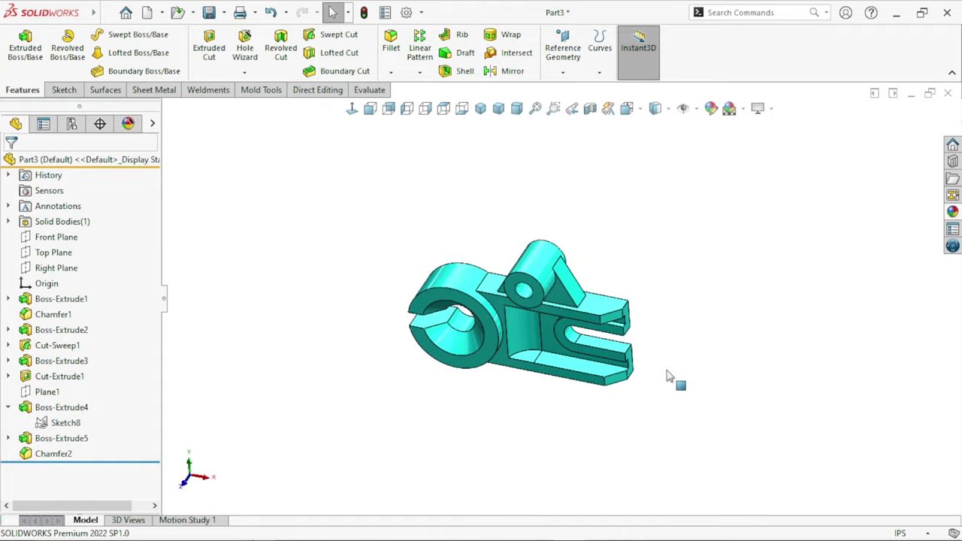
{"action": "scroll", "coordinate": [547, 351], "scroll_direction": "down", "scroll_amount": 3}
{"action": "mouse_move", "coordinate": [769, 338]}
{"action": "middle_mouse_down"}
{"action": "mouse_move", "coordinate": [757, 256]}
{"action": "mouse_move", "coordinate": [732, 273]}
{"action": "mouse_move", "coordinate": [722, 326]}
{"action": "middle_mouse_up"}
{"action": "scroll", "coordinate": [562, 296], "scroll_direction": "down", "scroll_amount": 1}
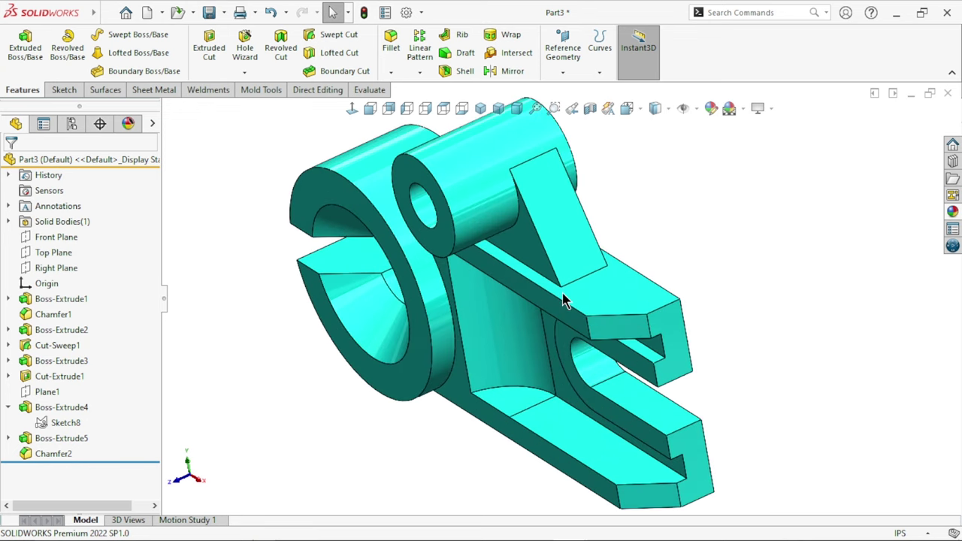
{"action": "scroll", "coordinate": [592, 299], "scroll_direction": "down", "scroll_amount": 1}
{"action": "scroll", "coordinate": [592, 298], "scroll_direction": "up", "scroll_amount": 2}
{"action": "scroll", "coordinate": [594, 301], "scroll_direction": "down", "scroll_amount": 1}
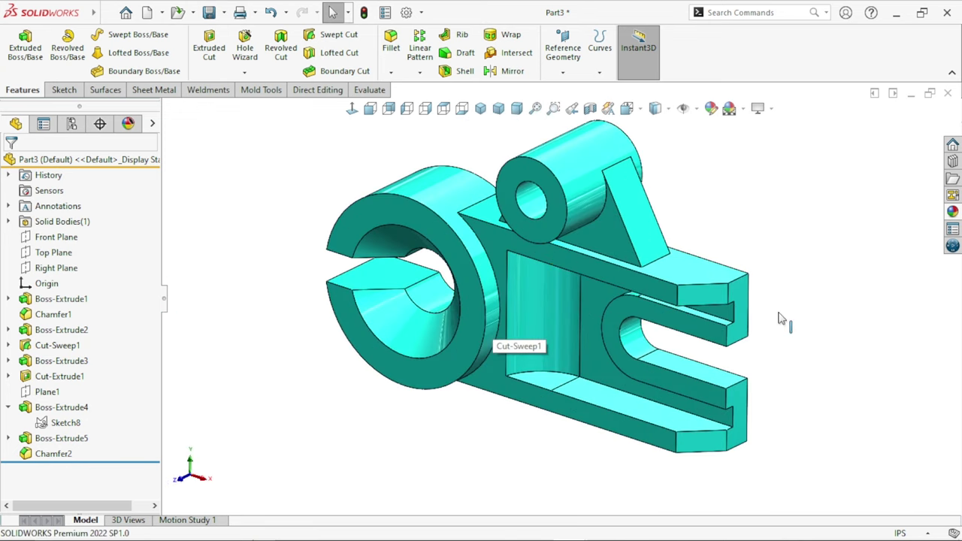
{"action": "scroll", "coordinate": [604, 301], "scroll_direction": "up", "scroll_amount": 1}
{"action": "scroll", "coordinate": [603, 301], "scroll_direction": "down", "scroll_amount": 2}
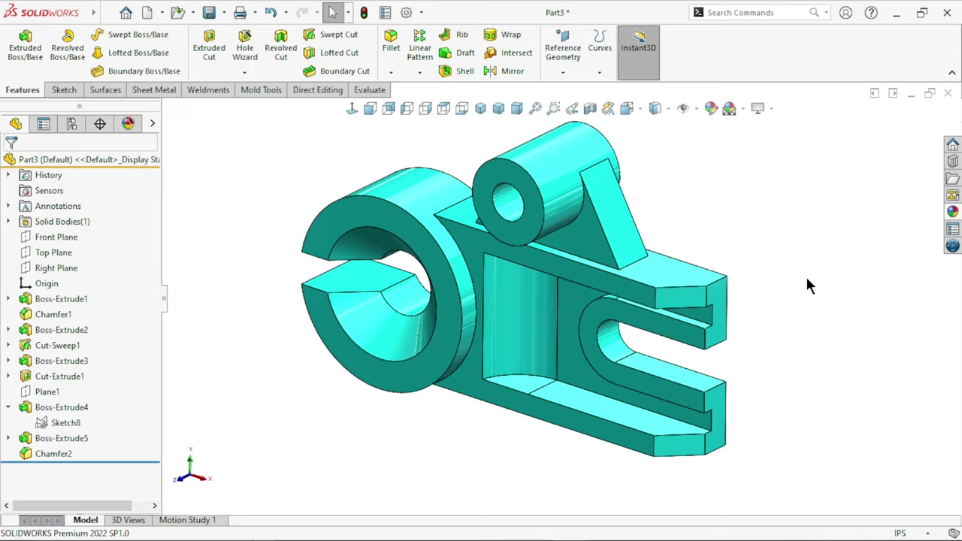